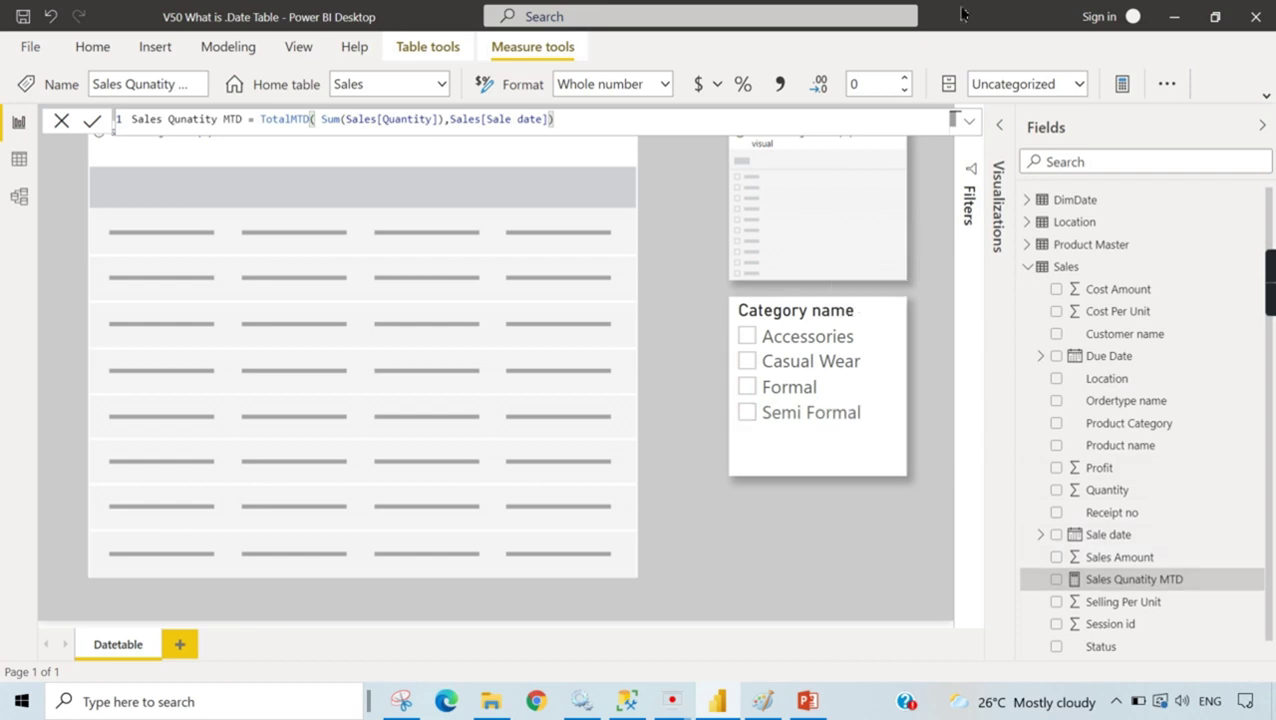
Step: Commit the new Sales Qunatity MTD measure, then select the Profit field
click(702, 291)
click(1110, 467)
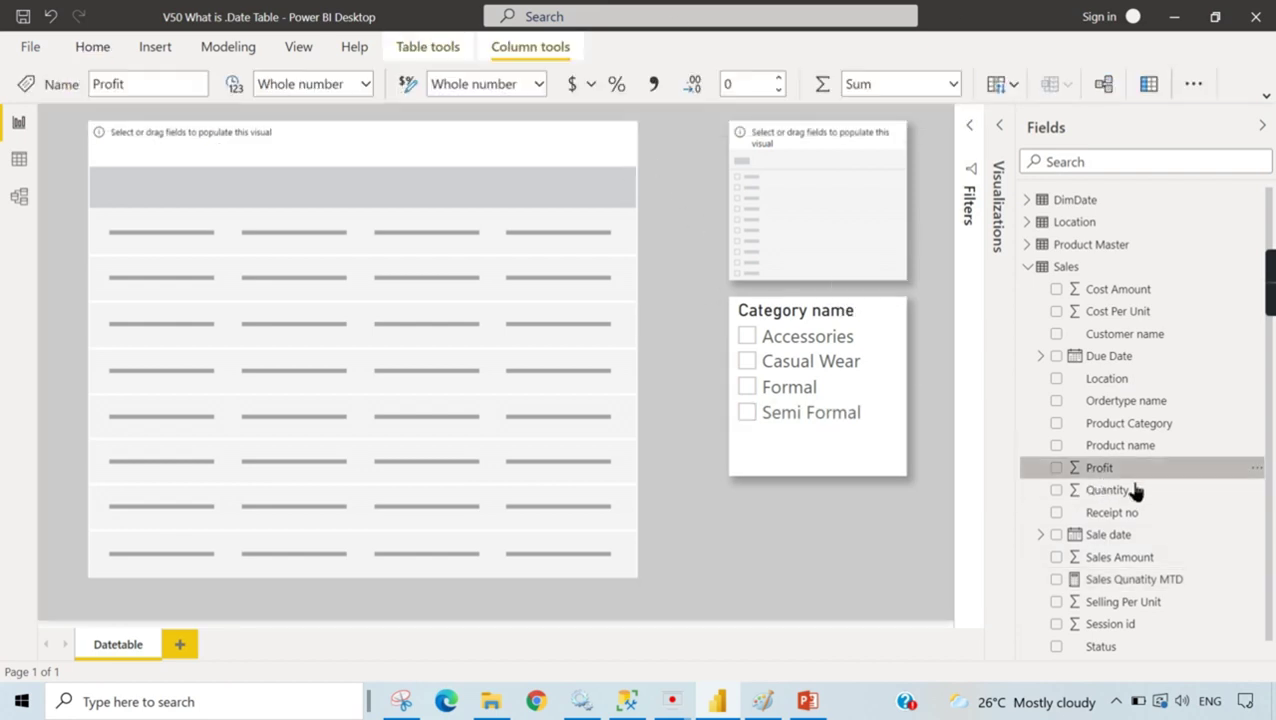
Step: In Model view, inspect the Sales, Product Master, Location and DimDate table properties
click(18, 196)
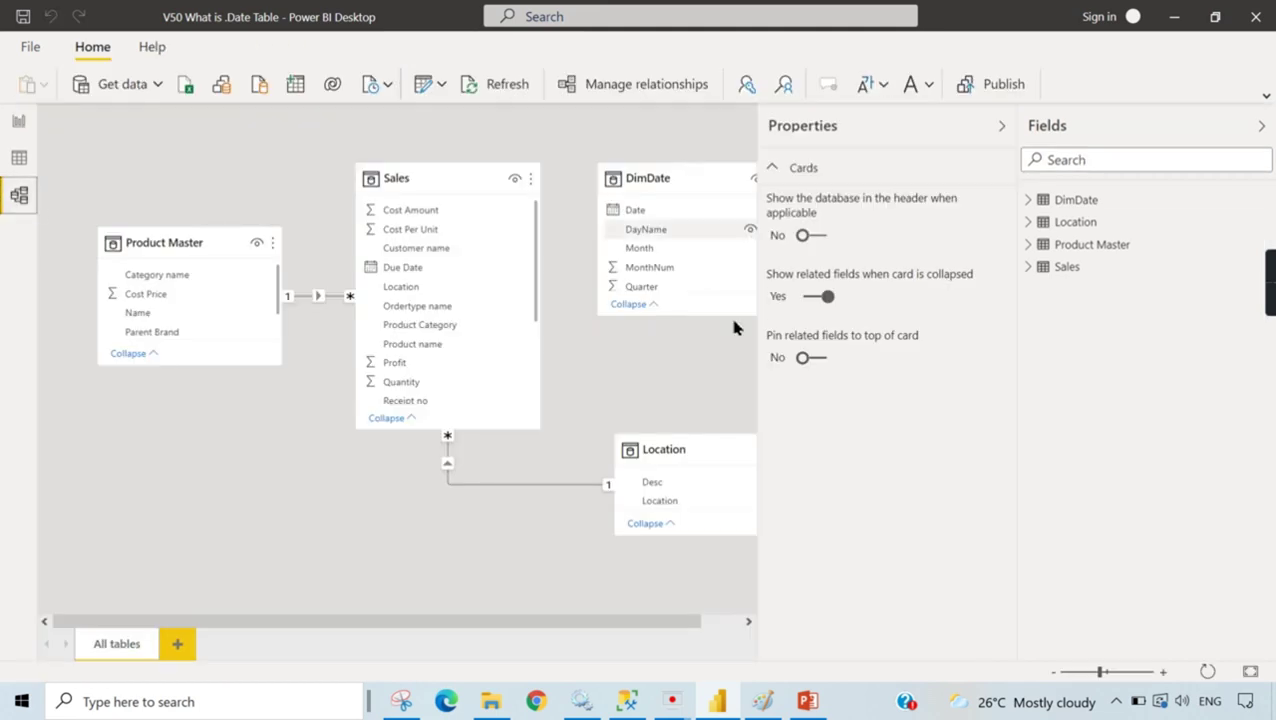
click(396, 190)
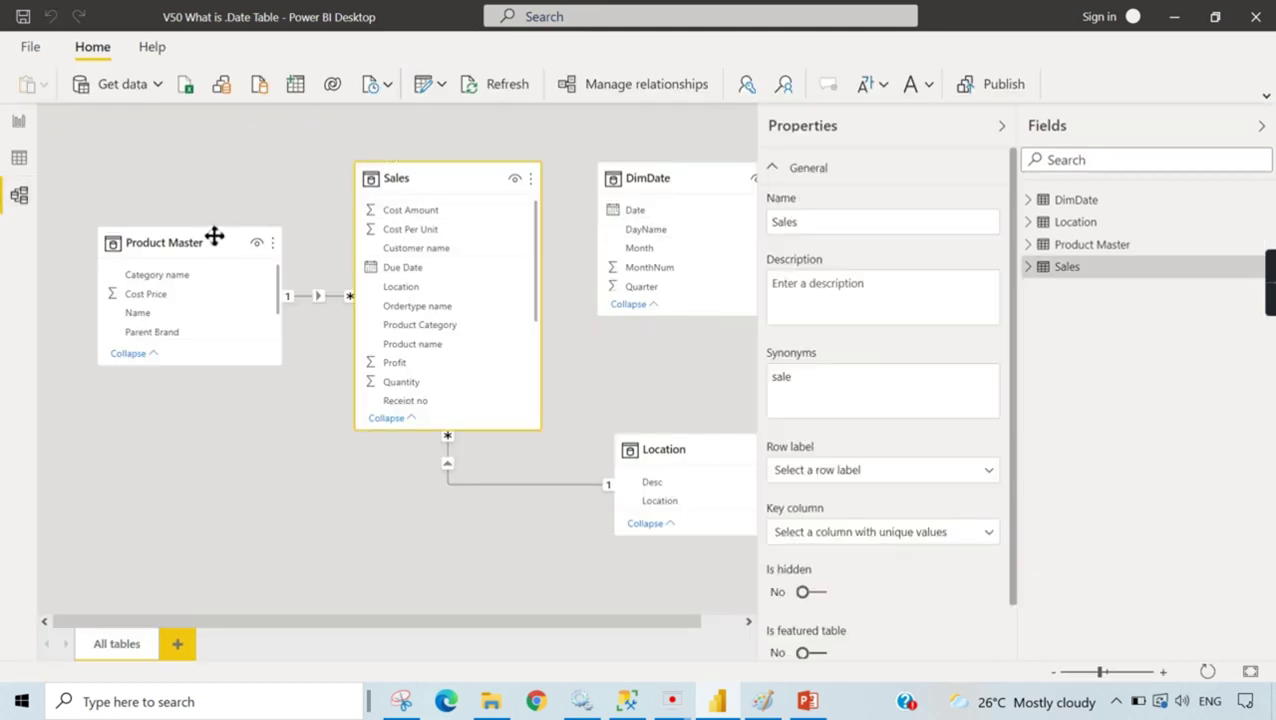
click(185, 248)
click(686, 456)
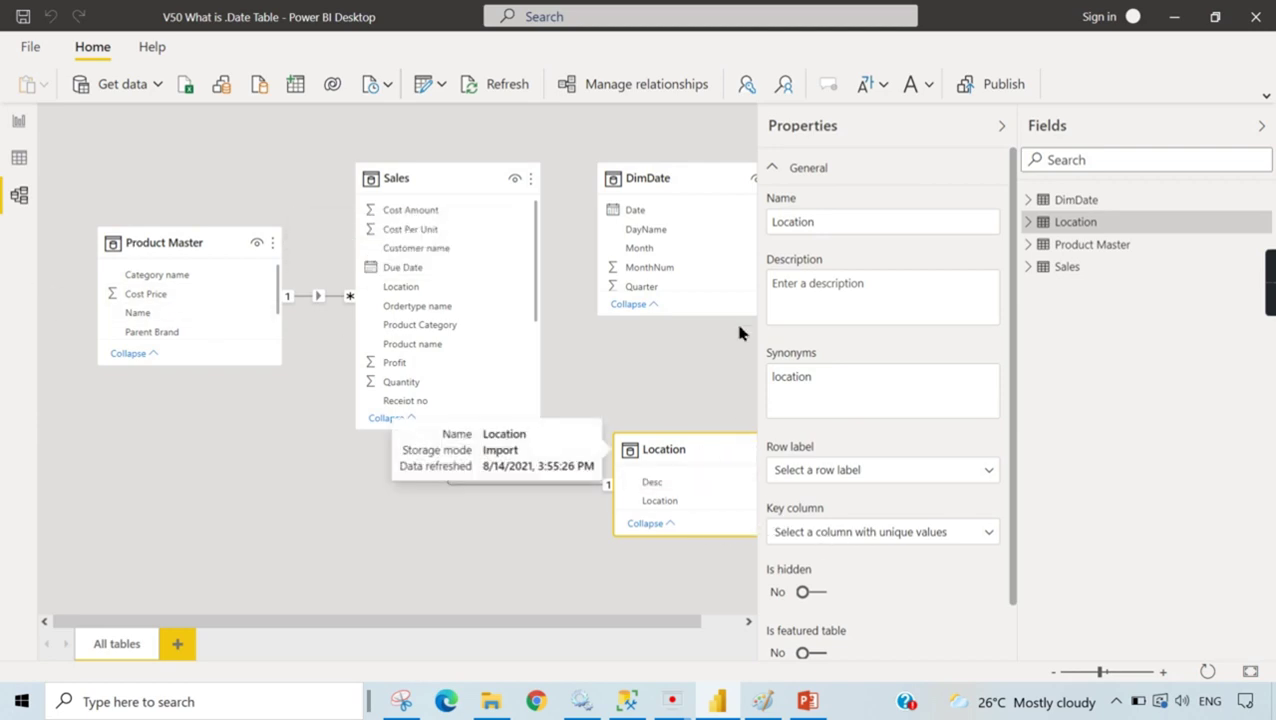
click(714, 184)
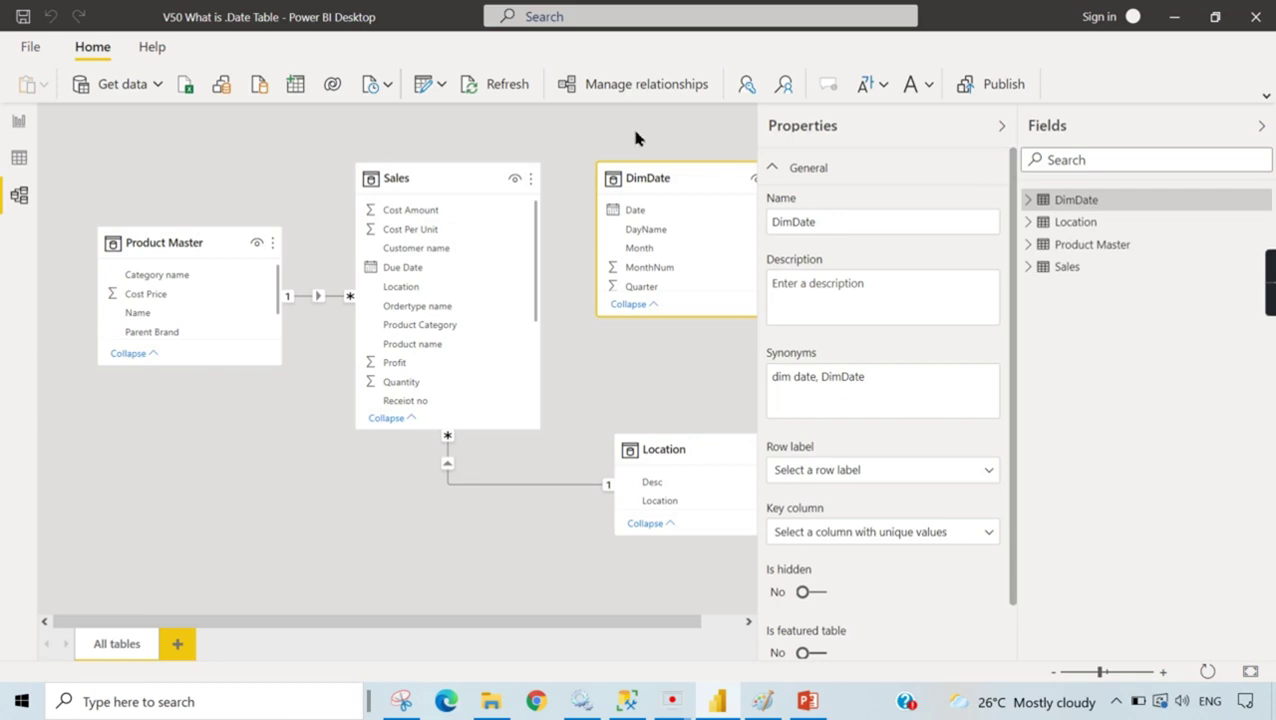
click(431, 178)
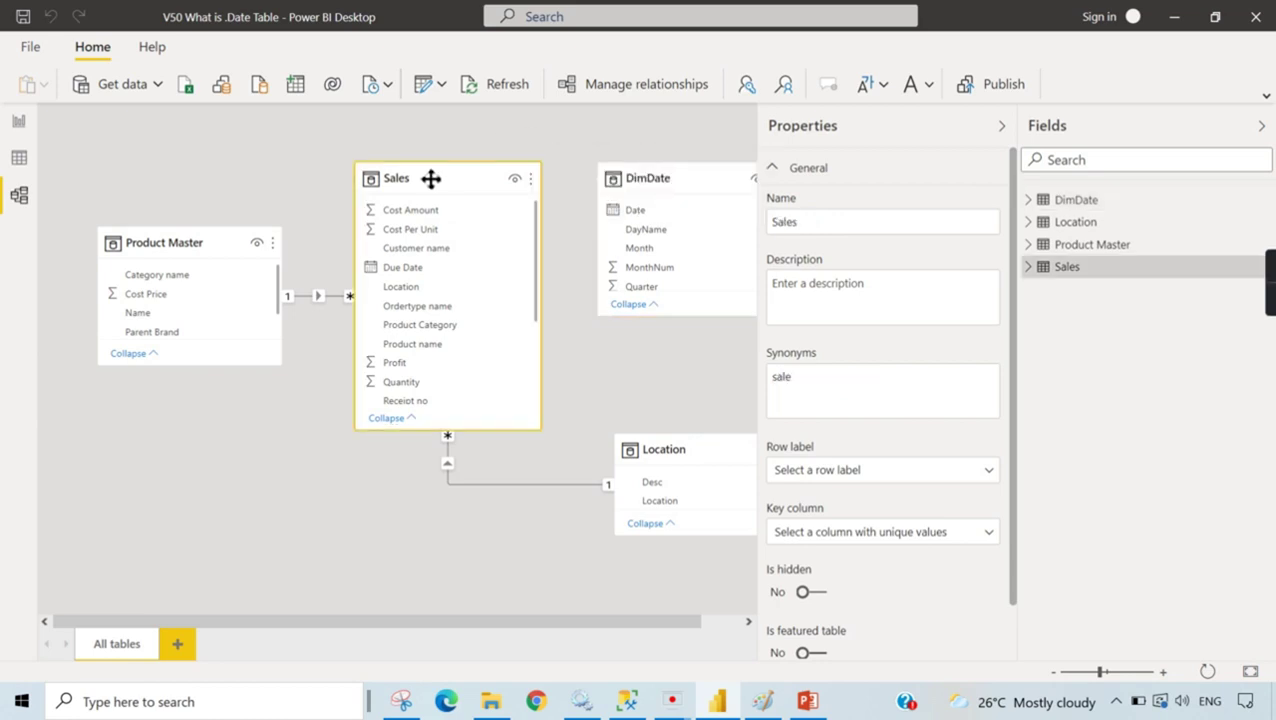
Step: Browse the Sales rows in Data view, then the Product Master rows, and return to the Datetable page
click(19, 157)
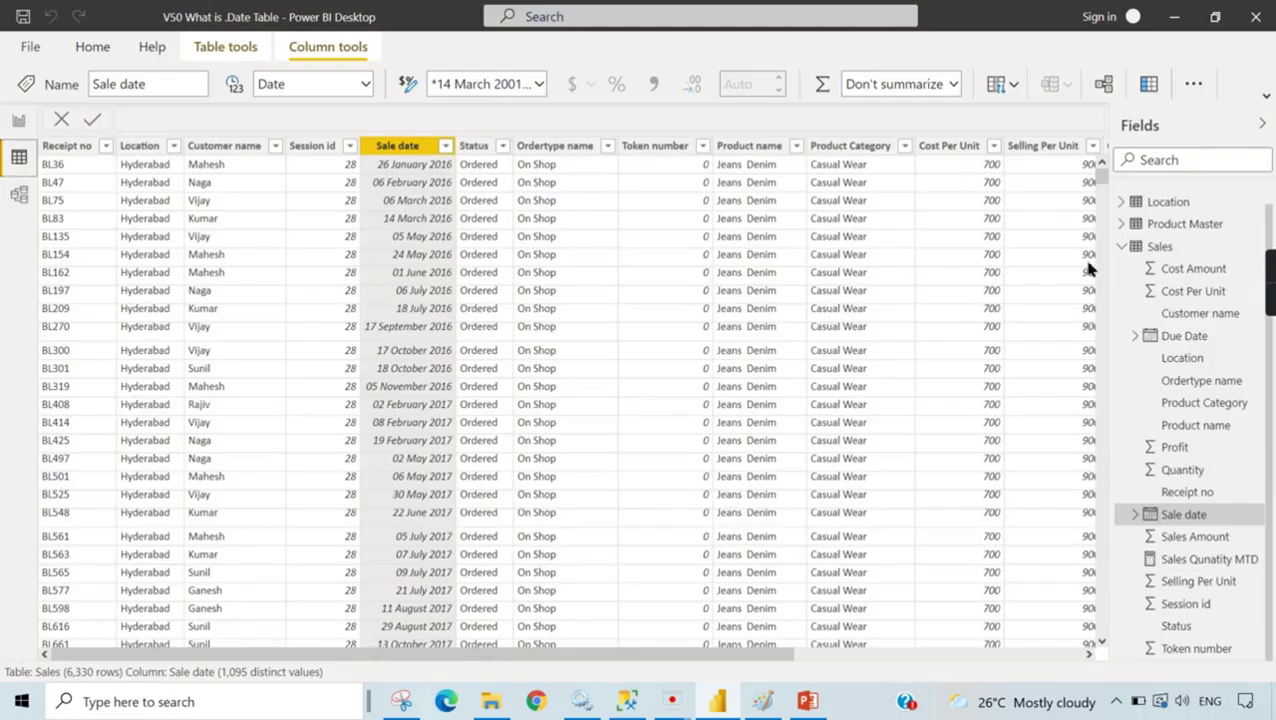
click(1121, 246)
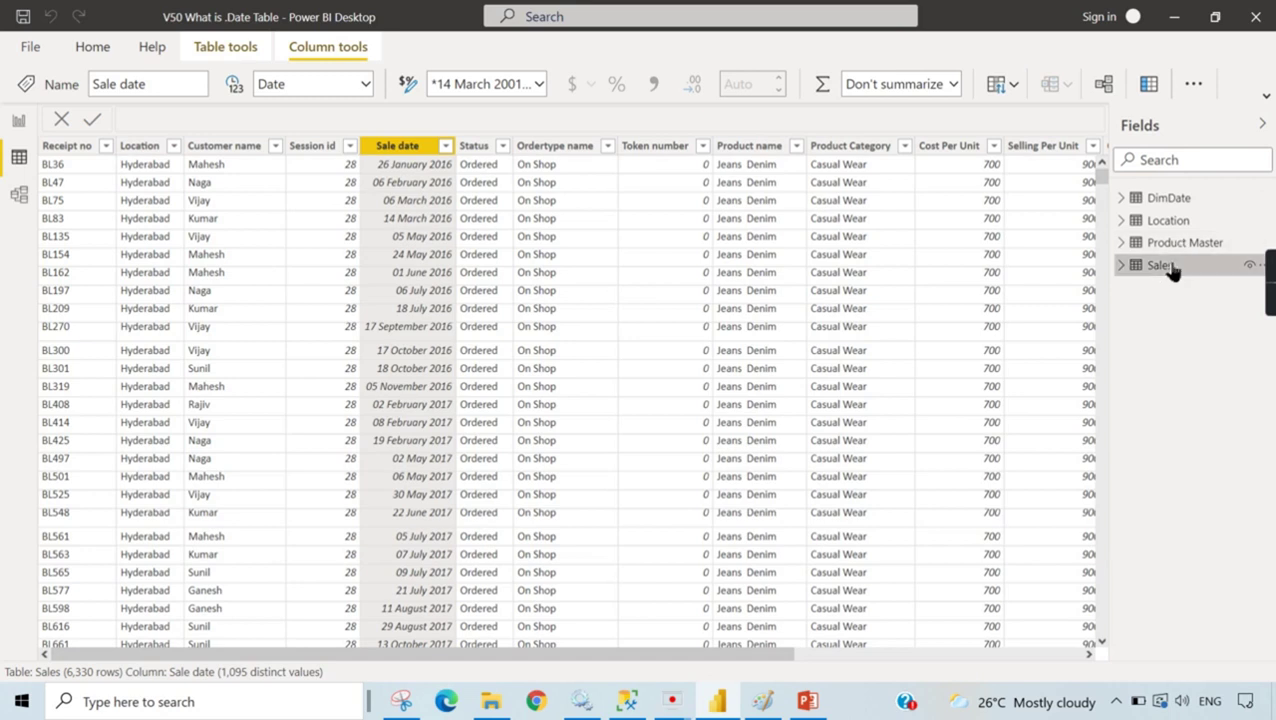
click(1166, 266)
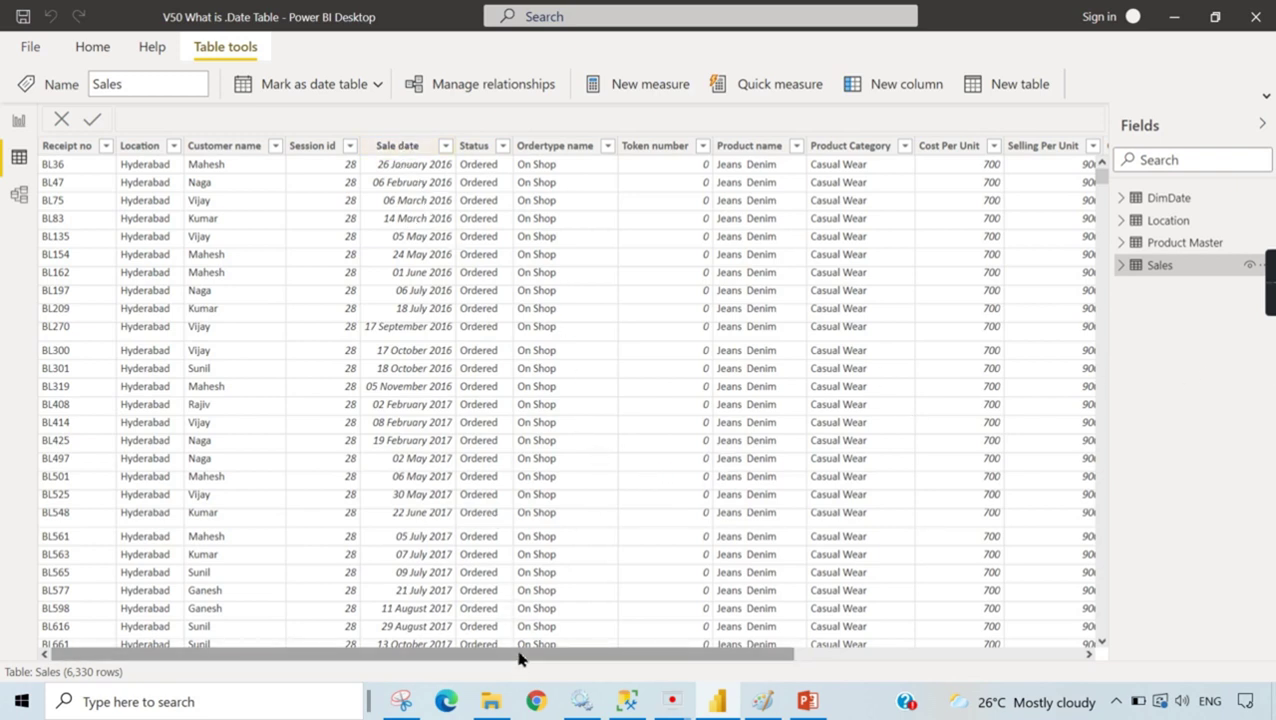
drag(518, 654, 891, 654)
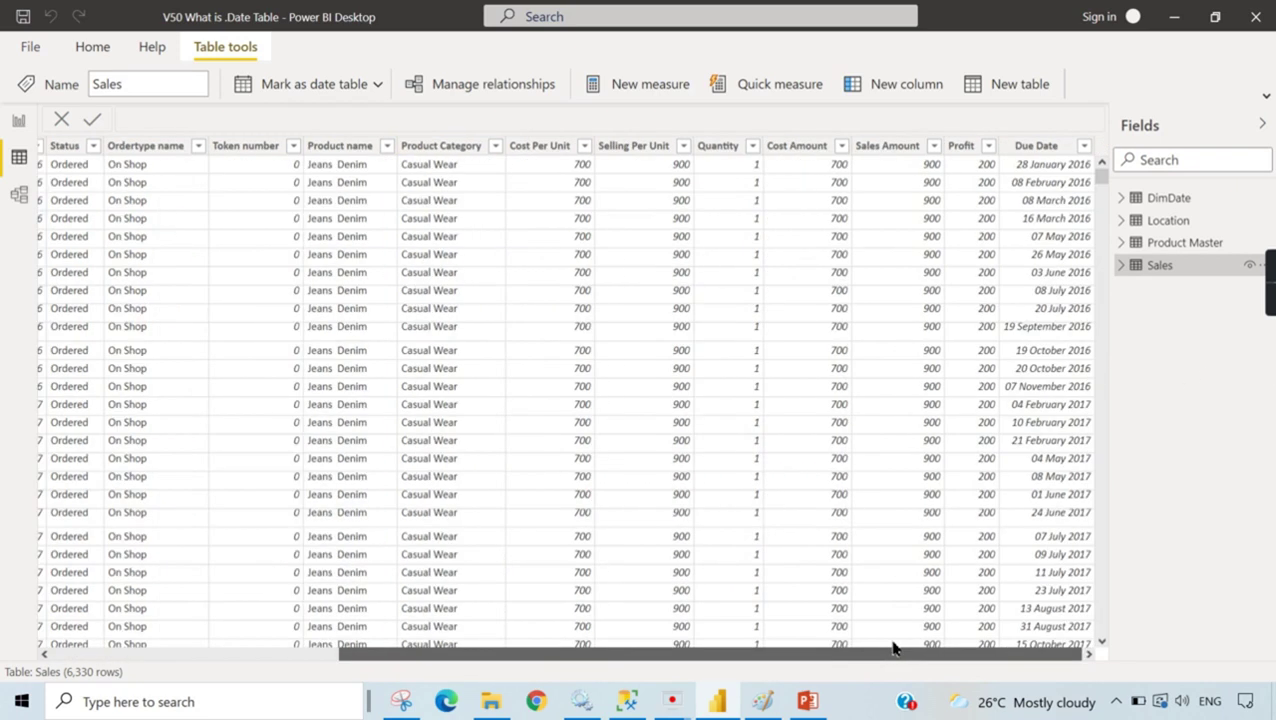
click(1175, 246)
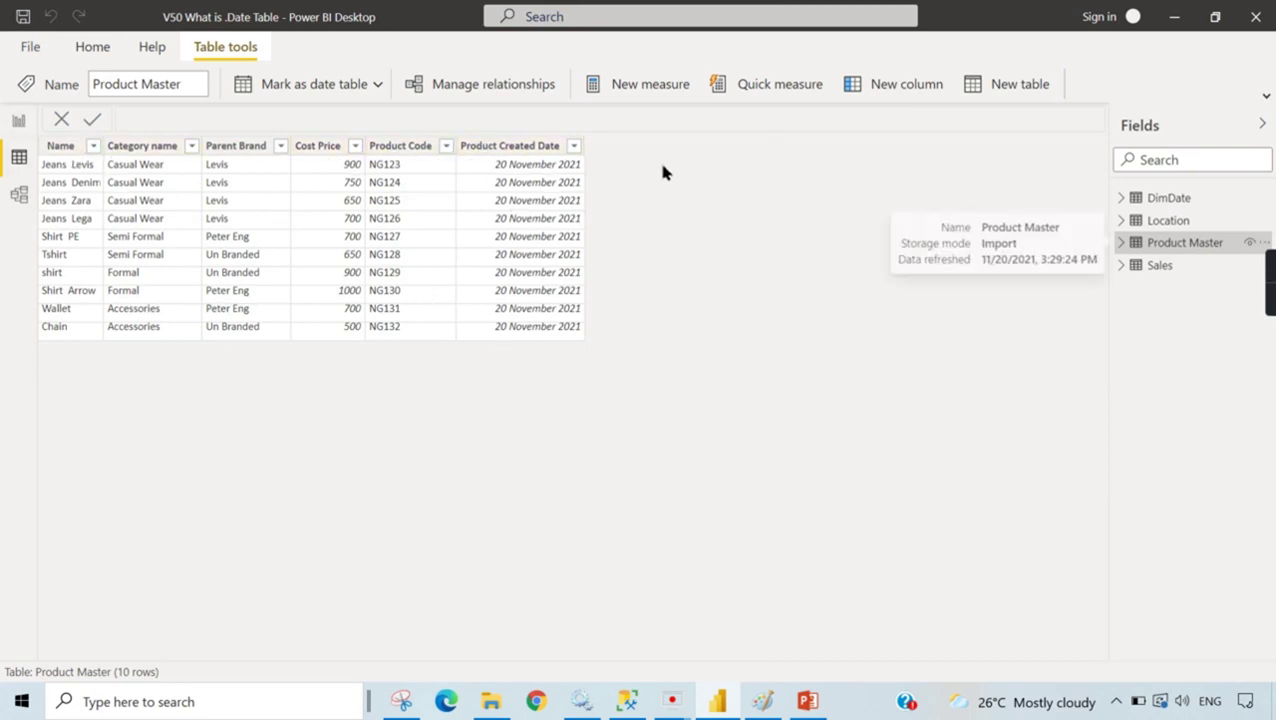
click(18, 121)
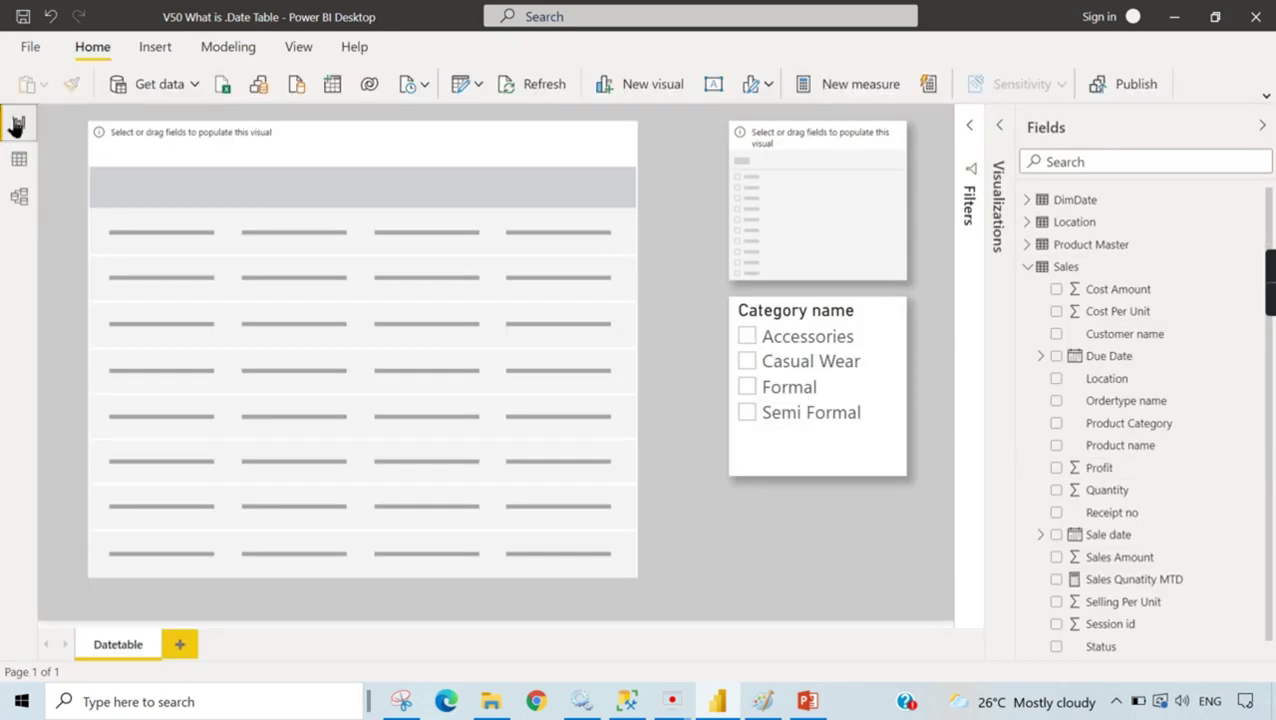
click(1102, 361)
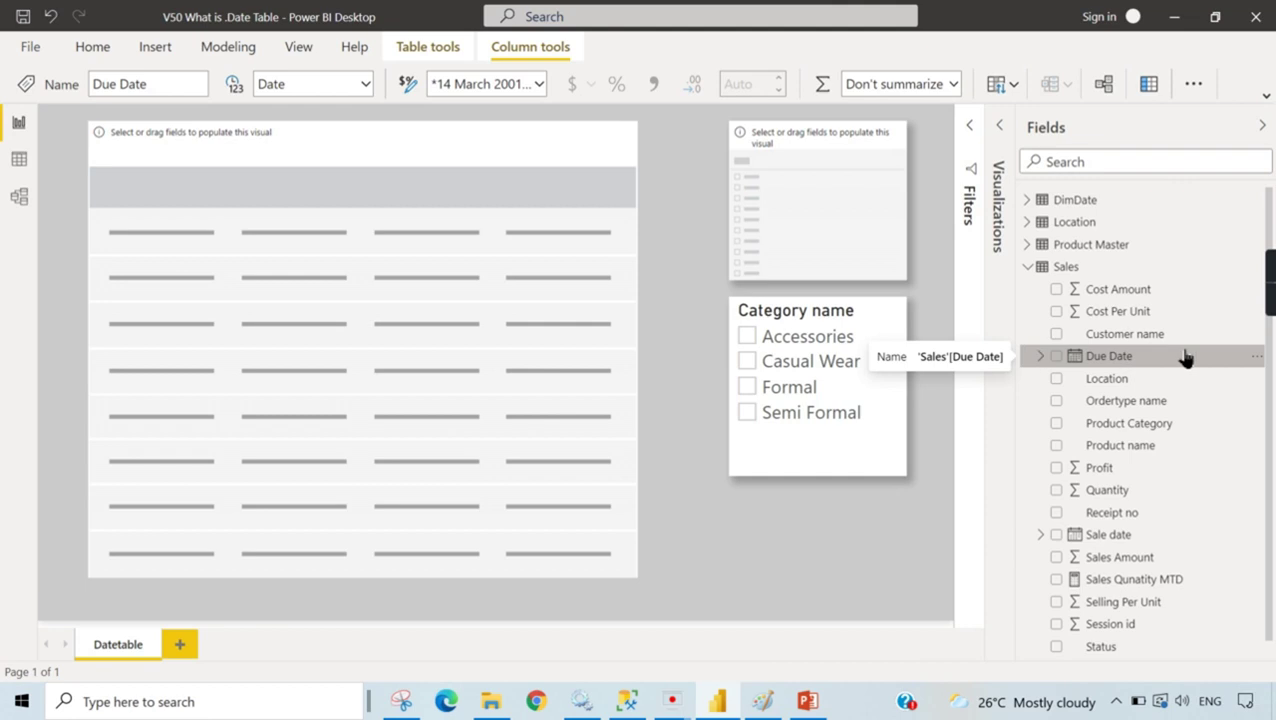
click(1140, 290)
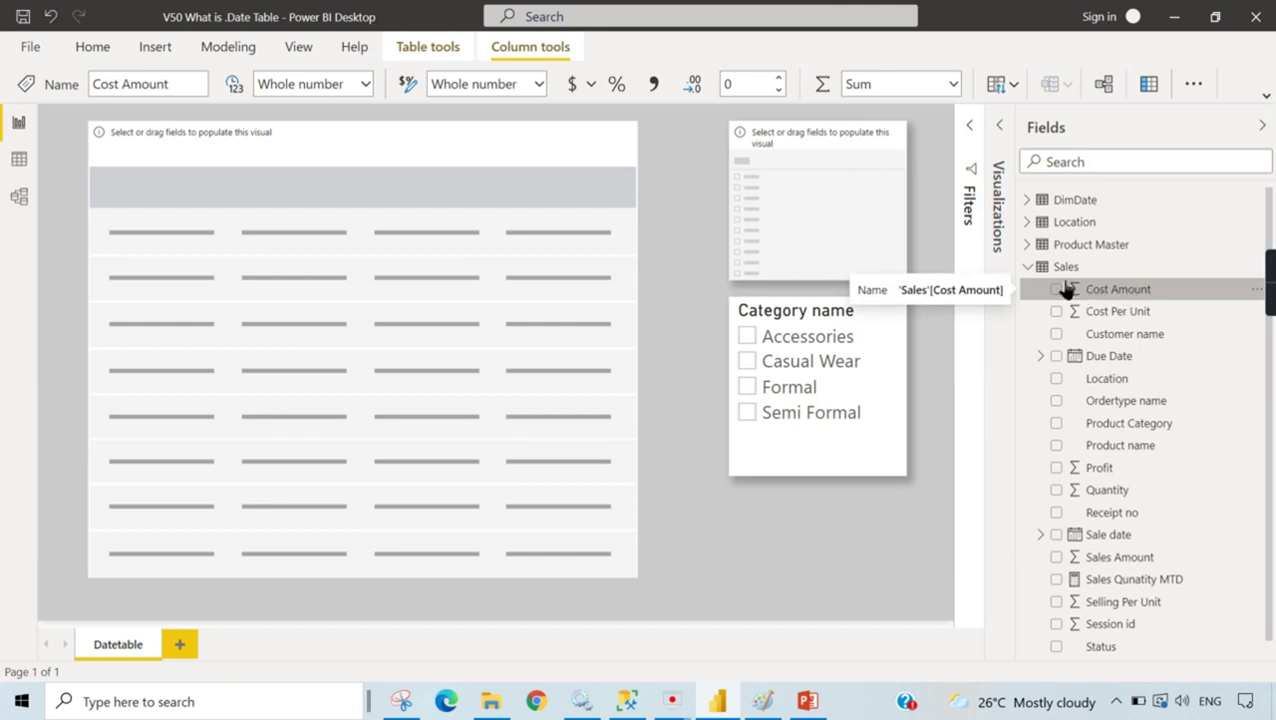
click(1132, 334)
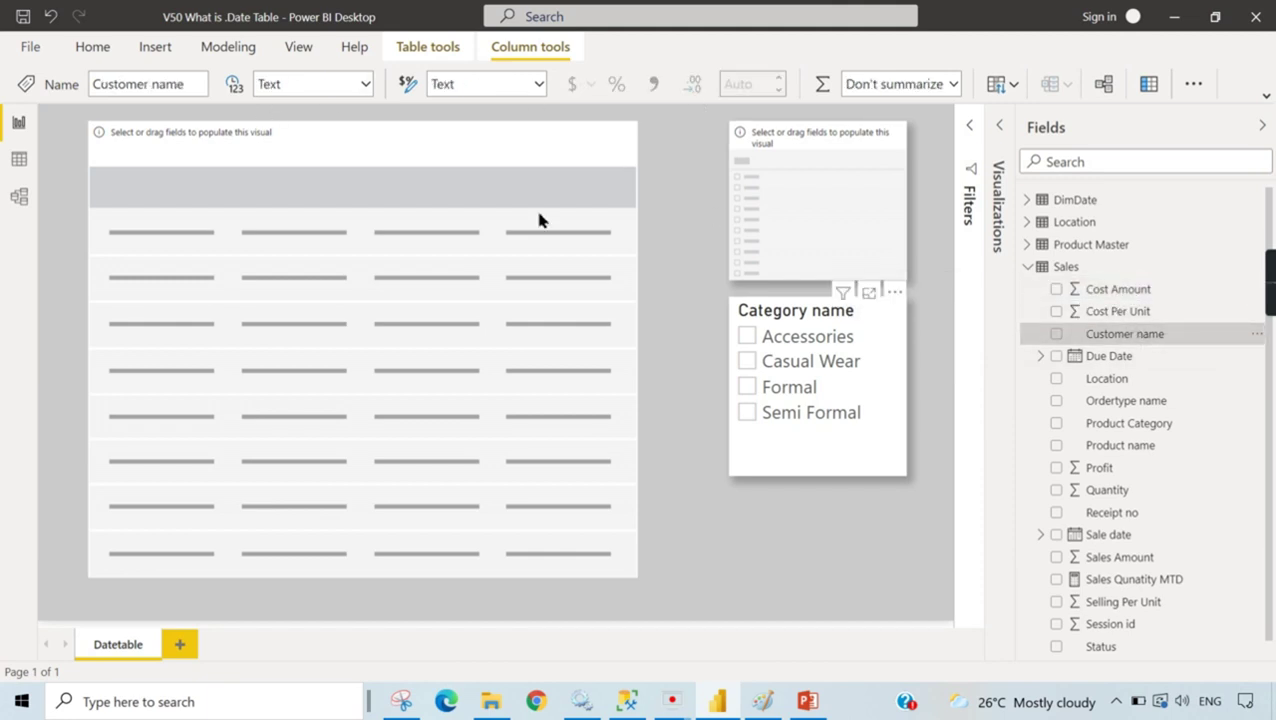
click(1103, 362)
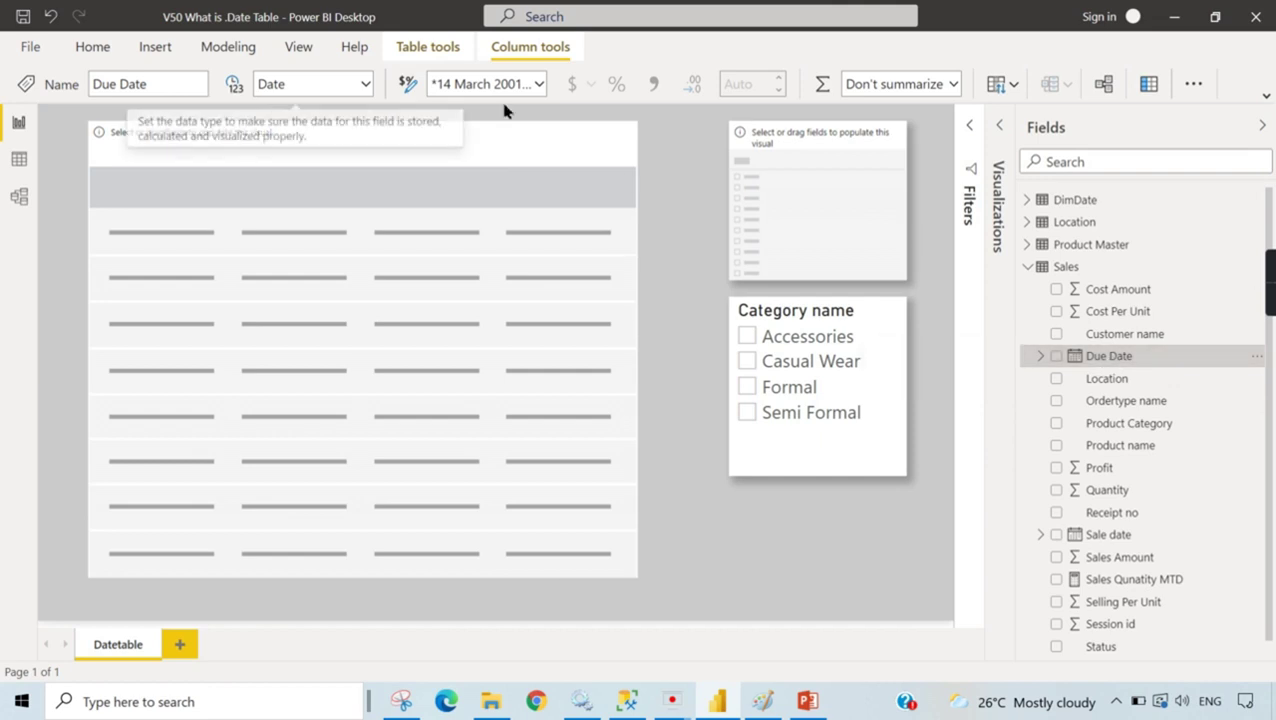
click(1042, 358)
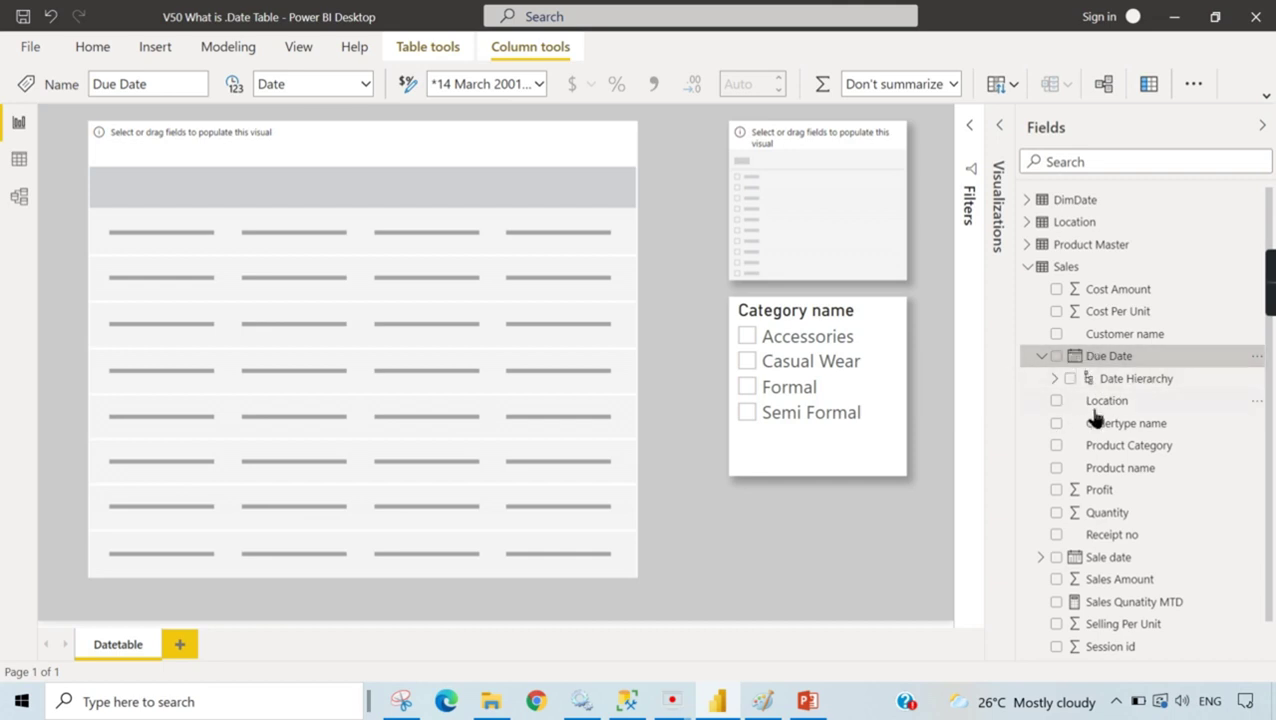
click(1042, 360)
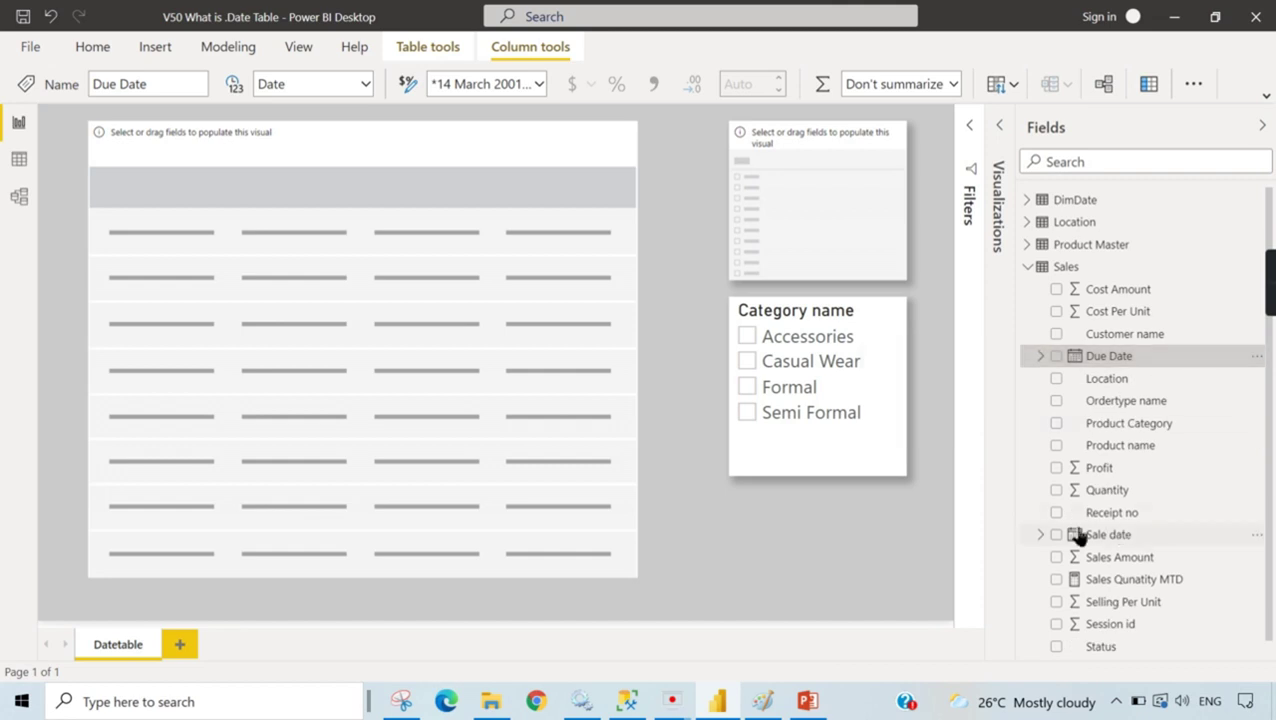
click(1052, 380)
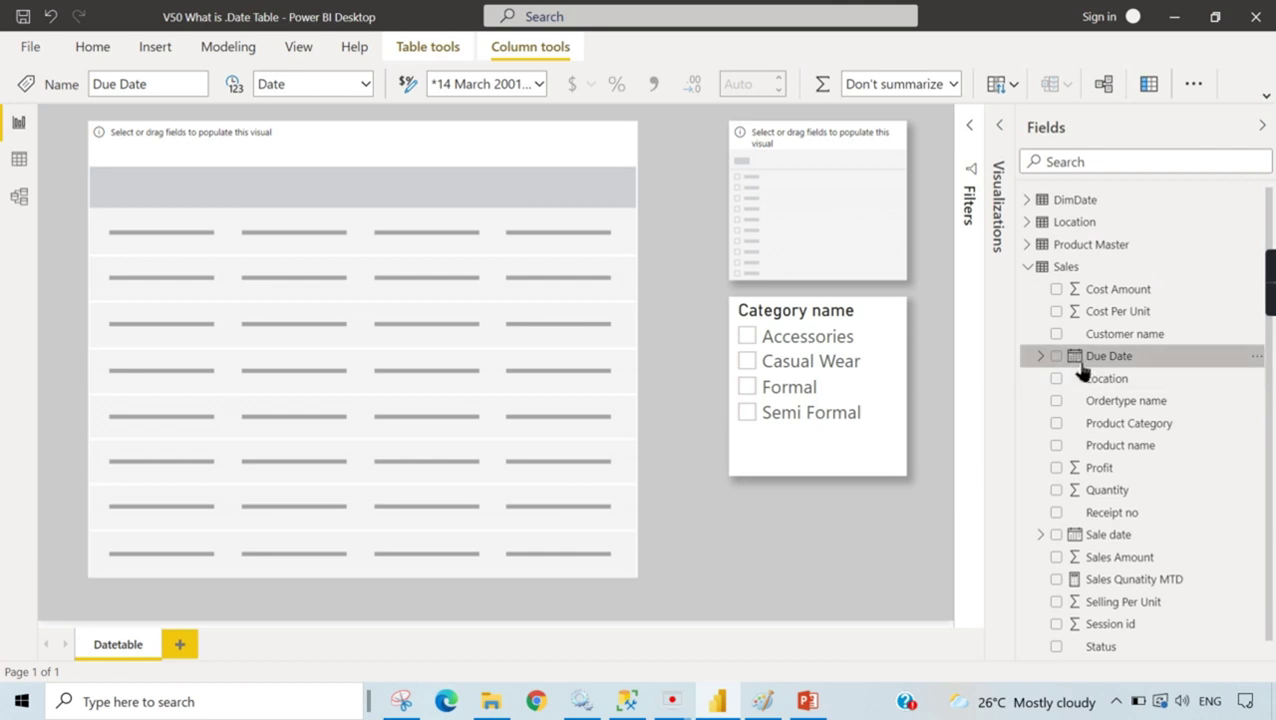
click(1100, 537)
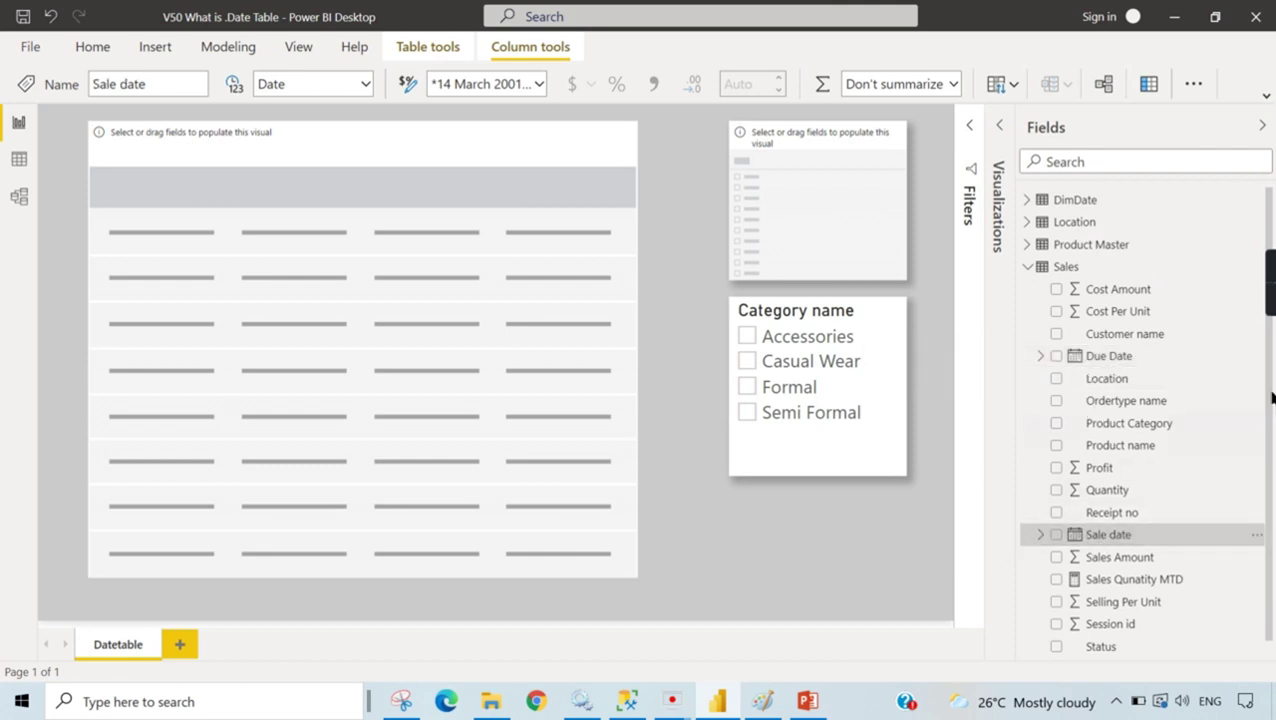
click(1112, 360)
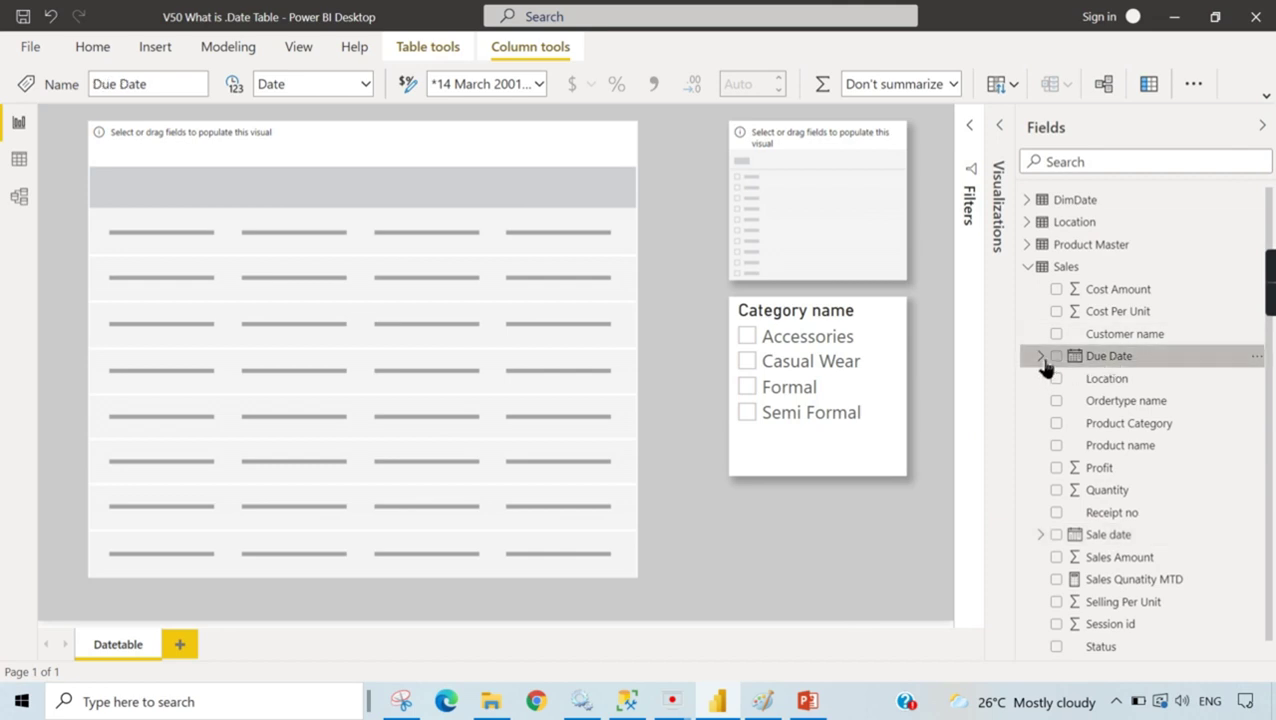
click(1041, 358)
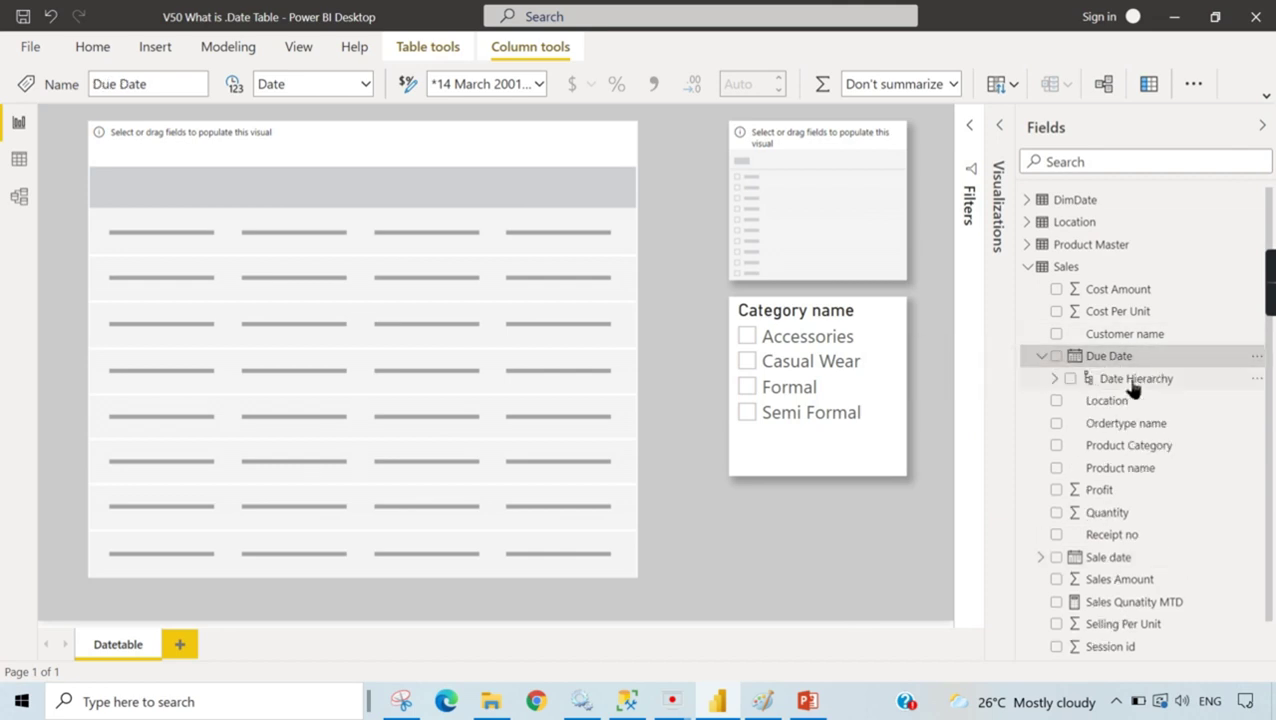
click(1042, 358)
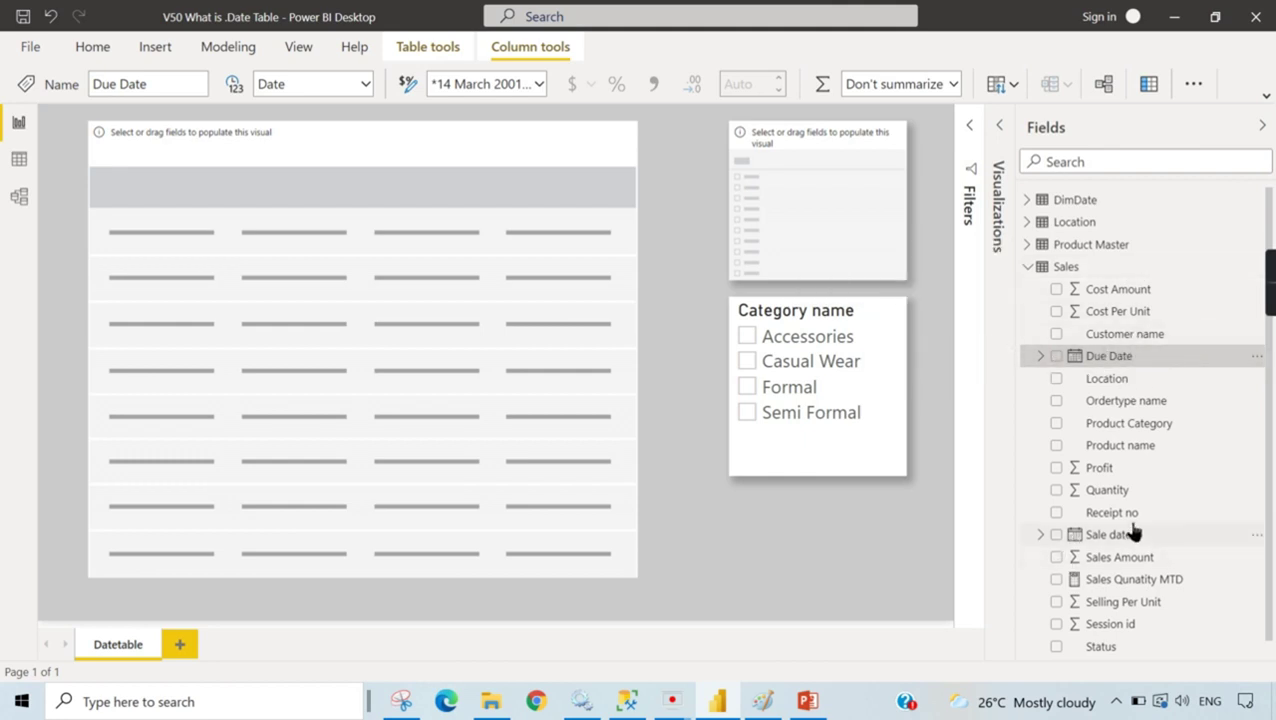
click(1028, 267)
click(1028, 248)
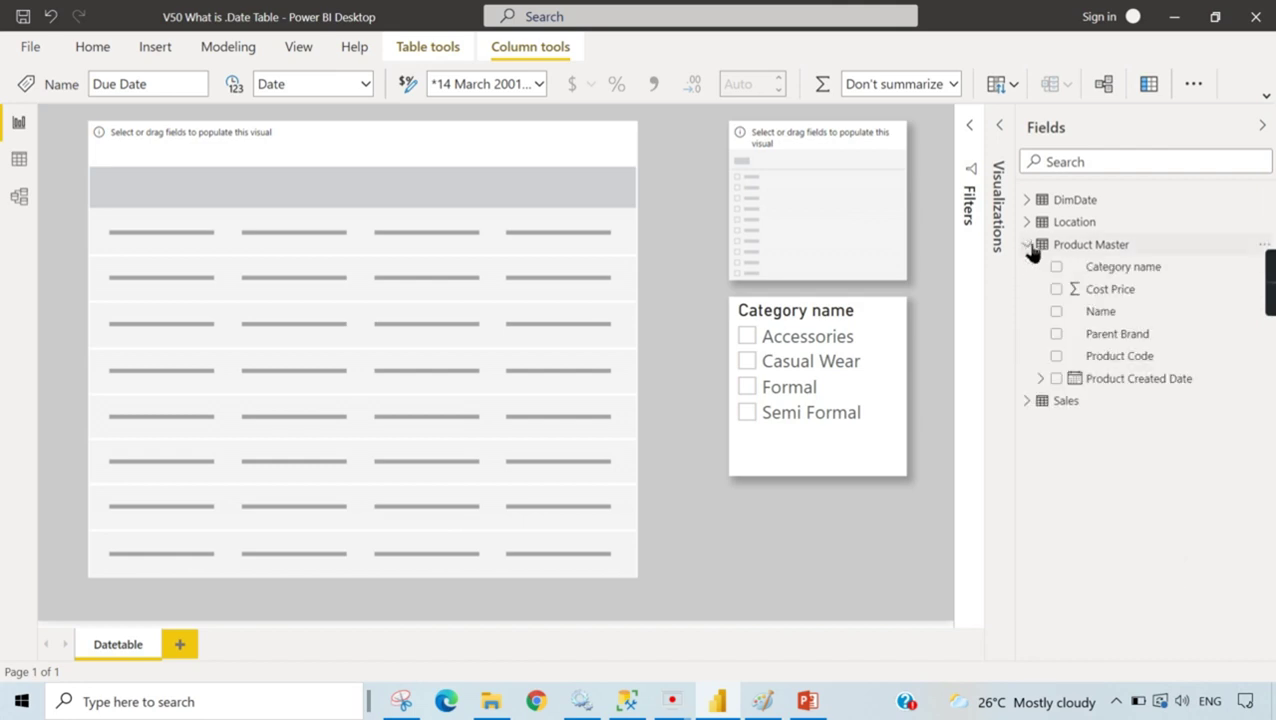
click(1125, 380)
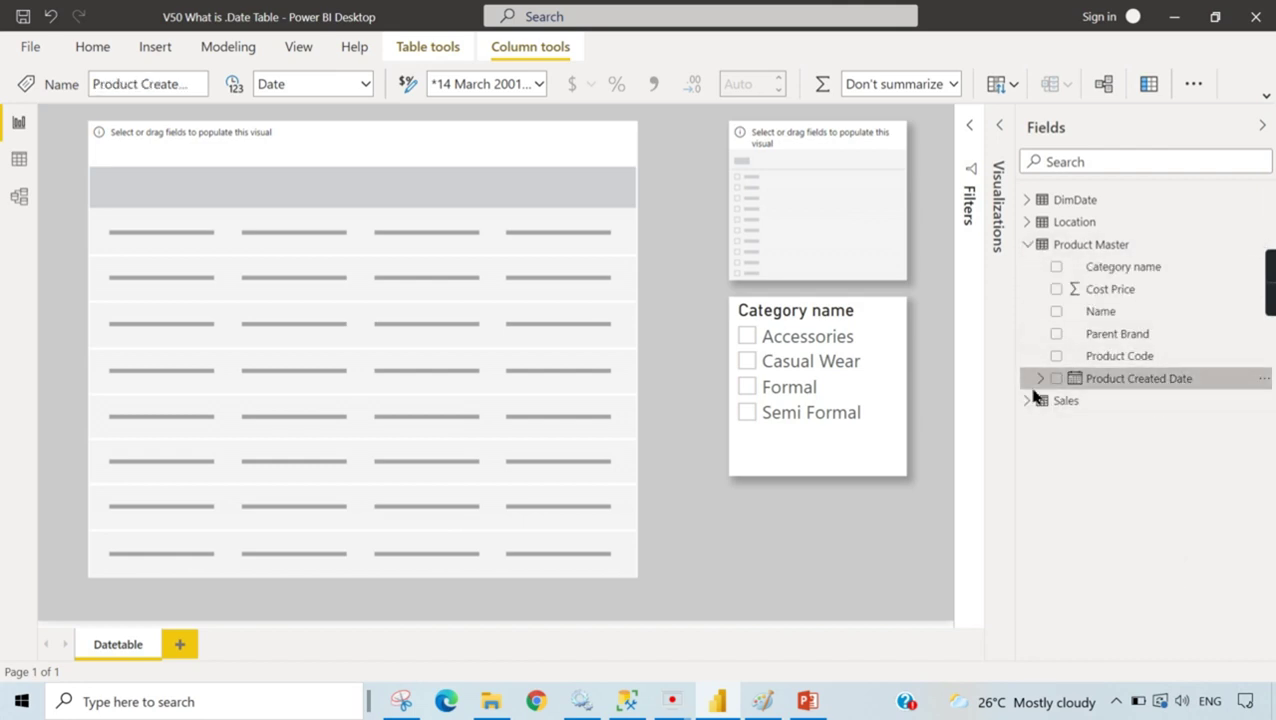
click(1028, 246)
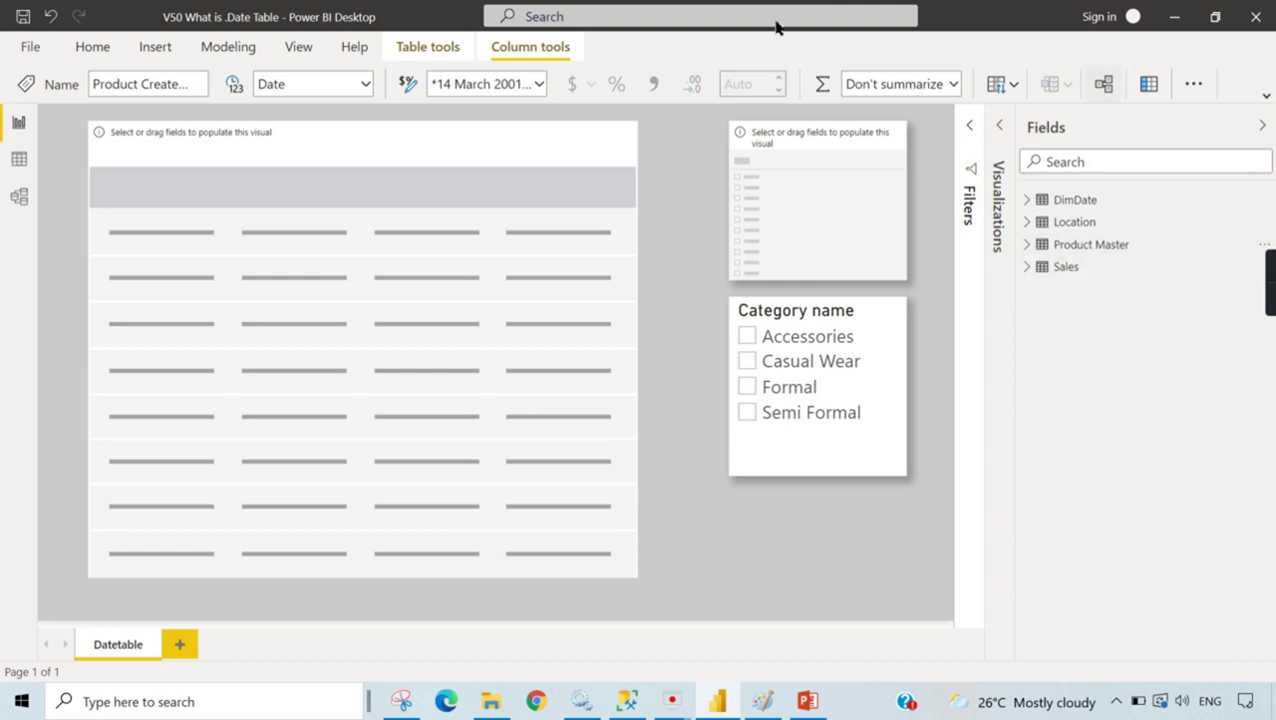
Step: Uncheck Auto date/time under Current File > Data Load in Options and confirm with OK
click(31, 47)
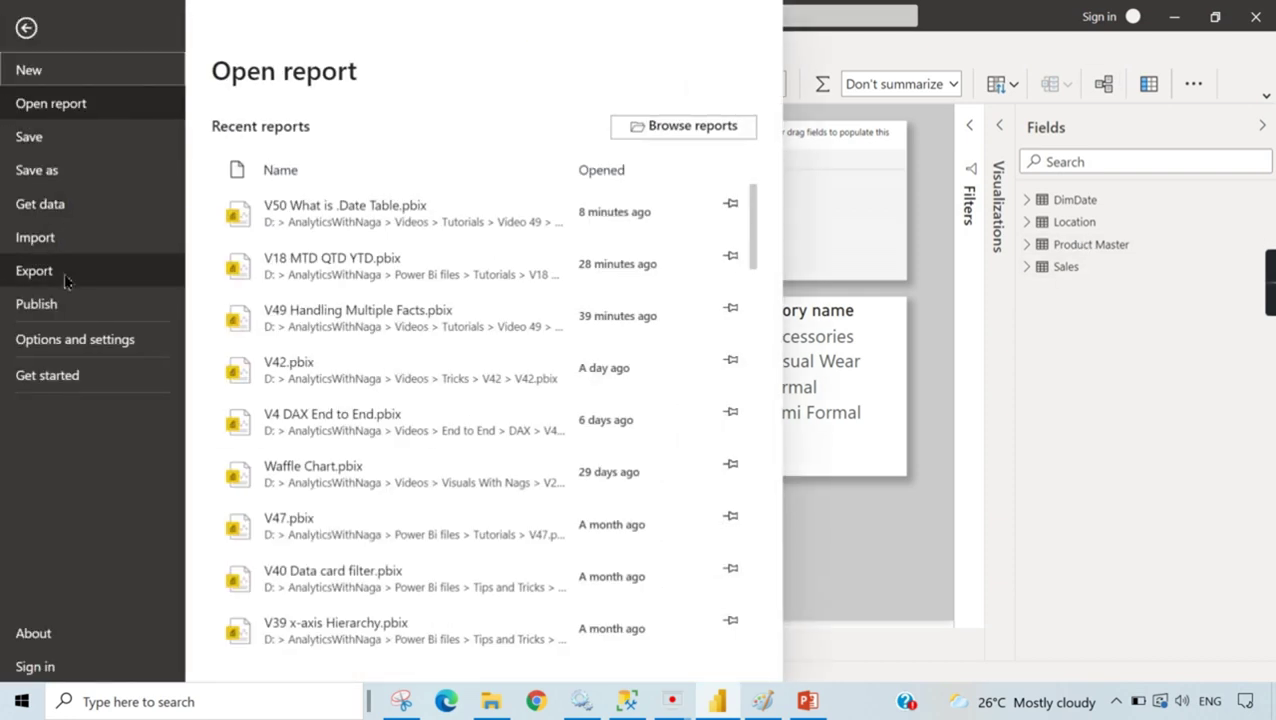
click(70, 338)
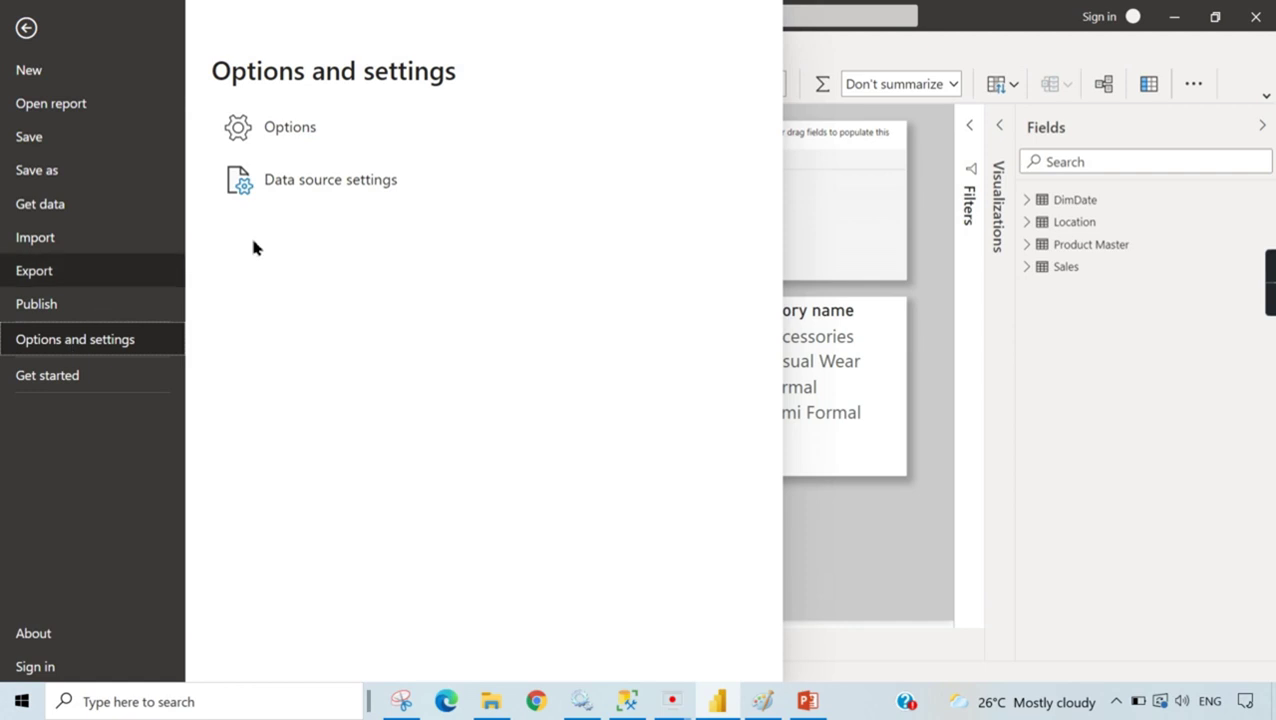
click(288, 137)
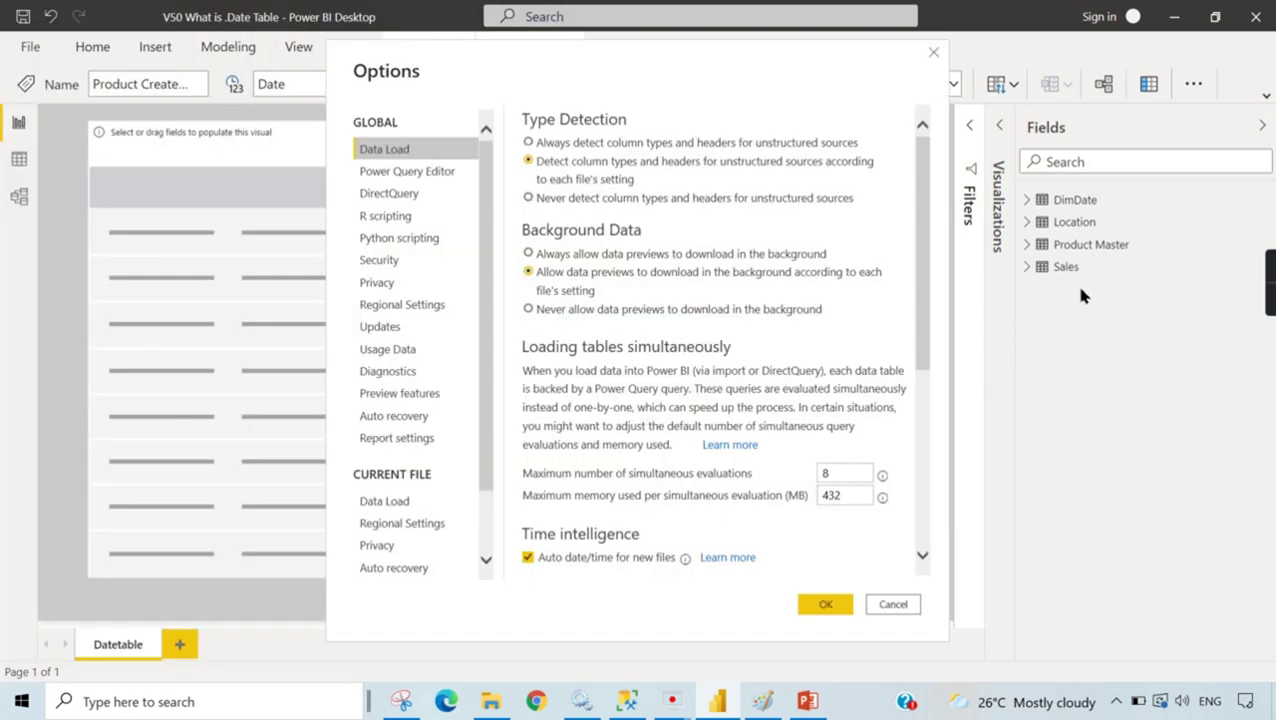
scroll(418, 468, down, 2)
click(390, 425)
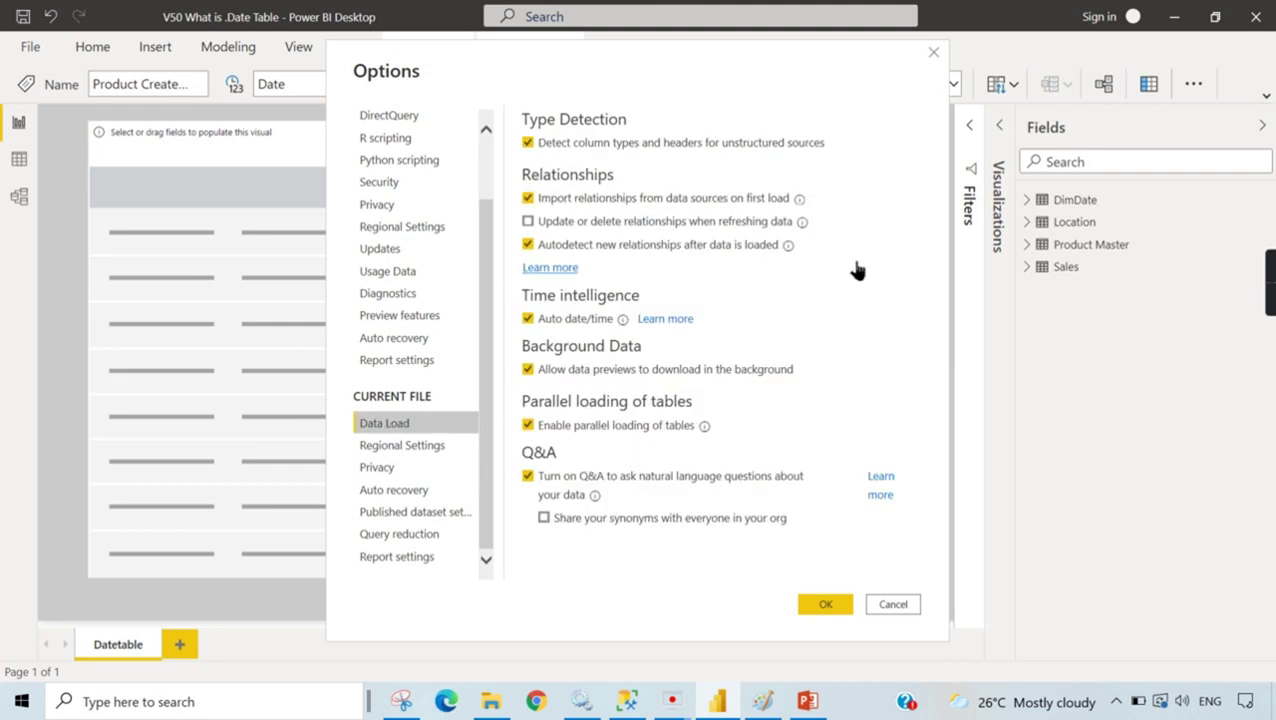
click(529, 319)
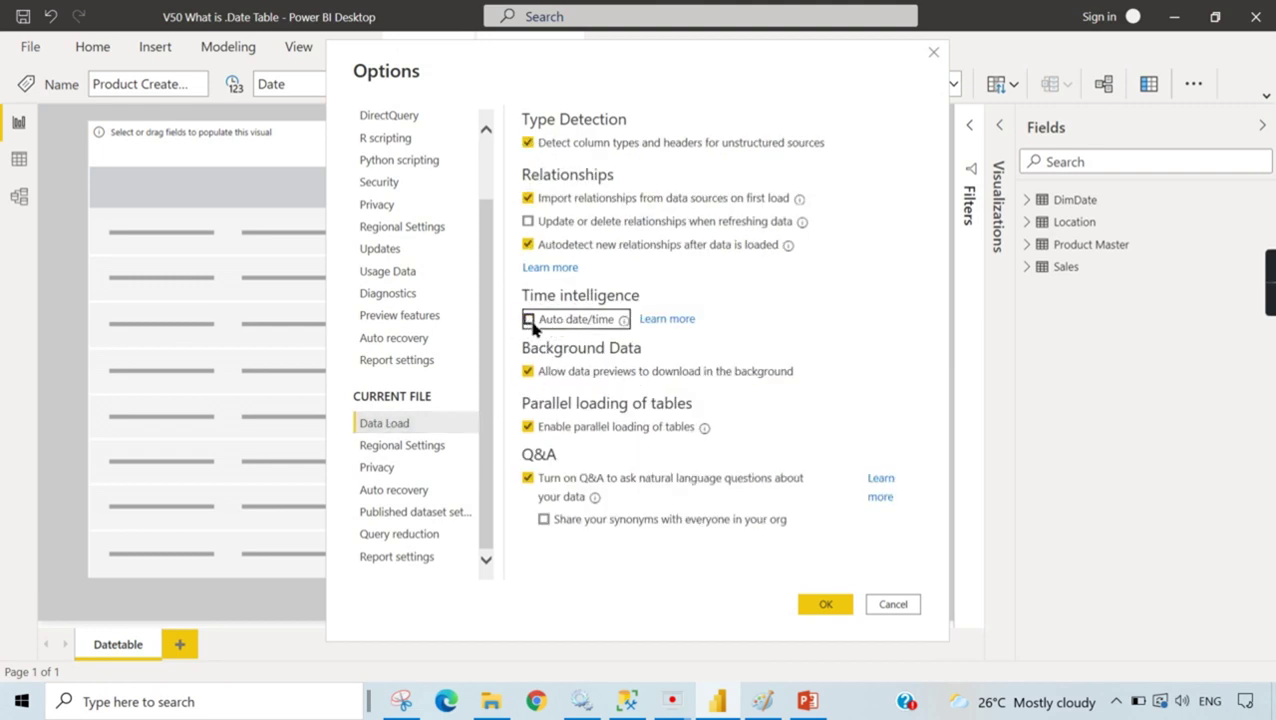
click(529, 320)
mouse_move(626, 326)
click(825, 610)
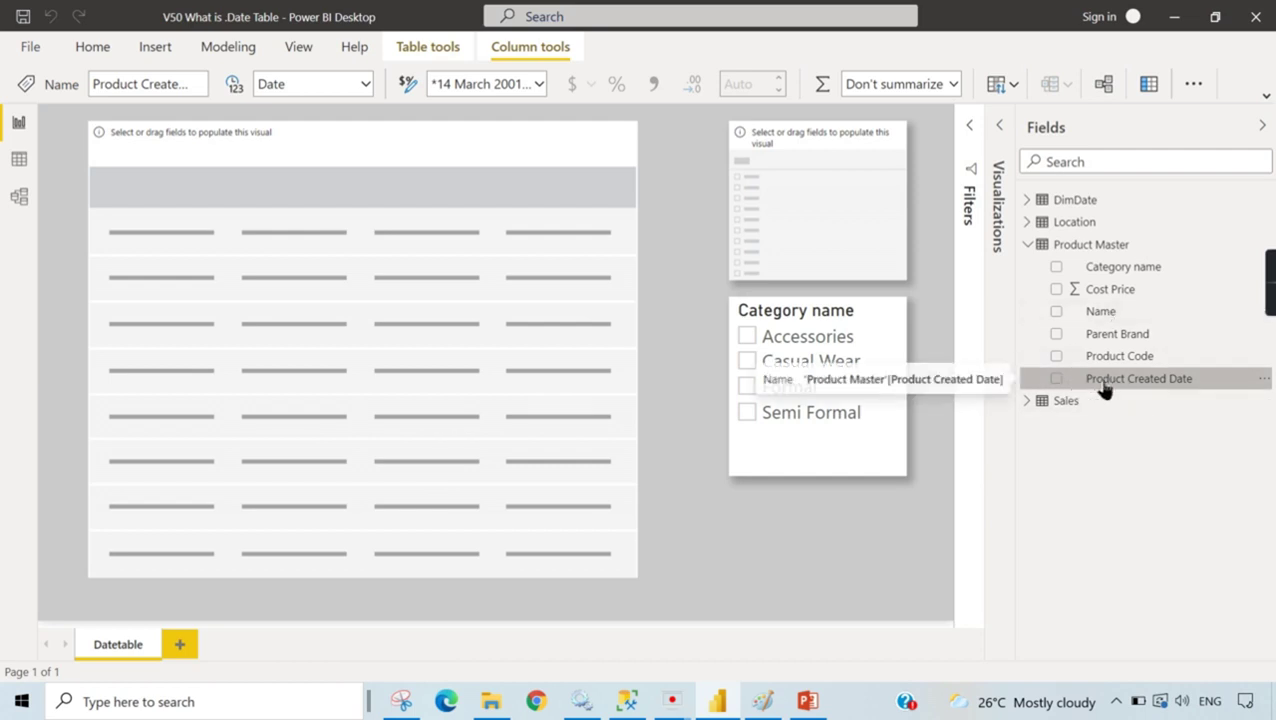
Step: Inspect the Sales Due Date and Sale date fields, then open the File backstage
click(1029, 244)
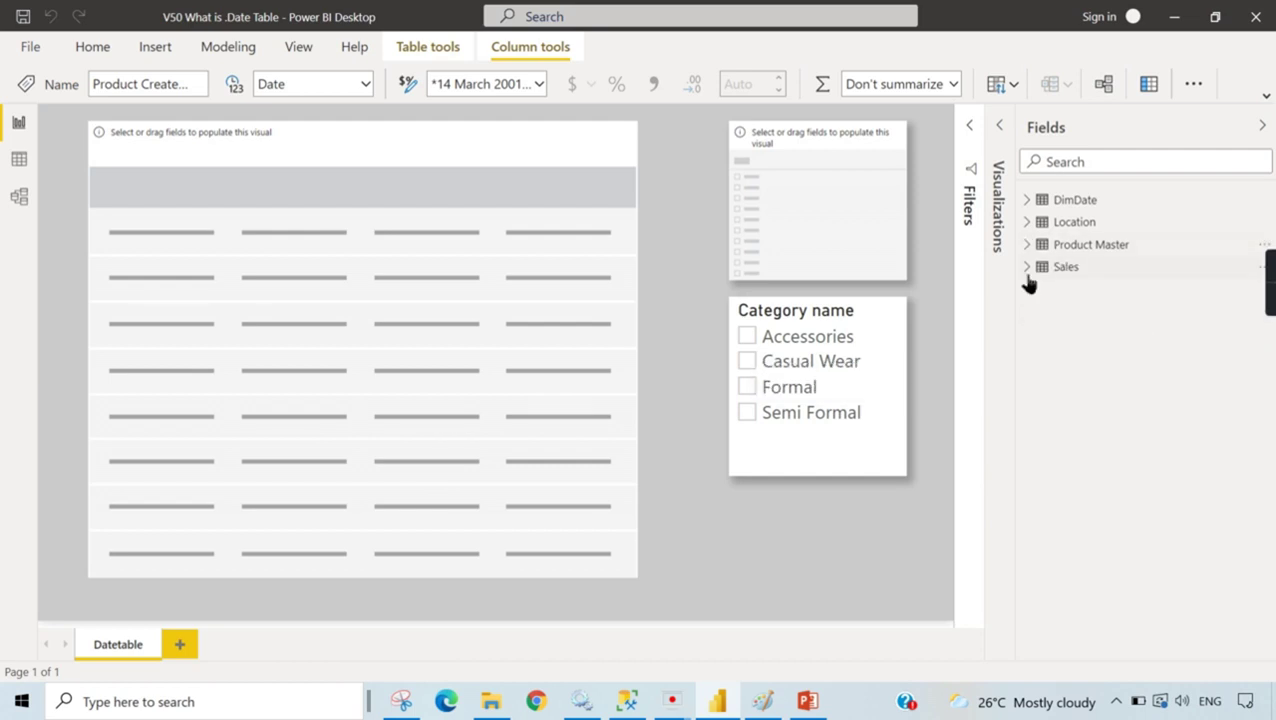
click(1027, 267)
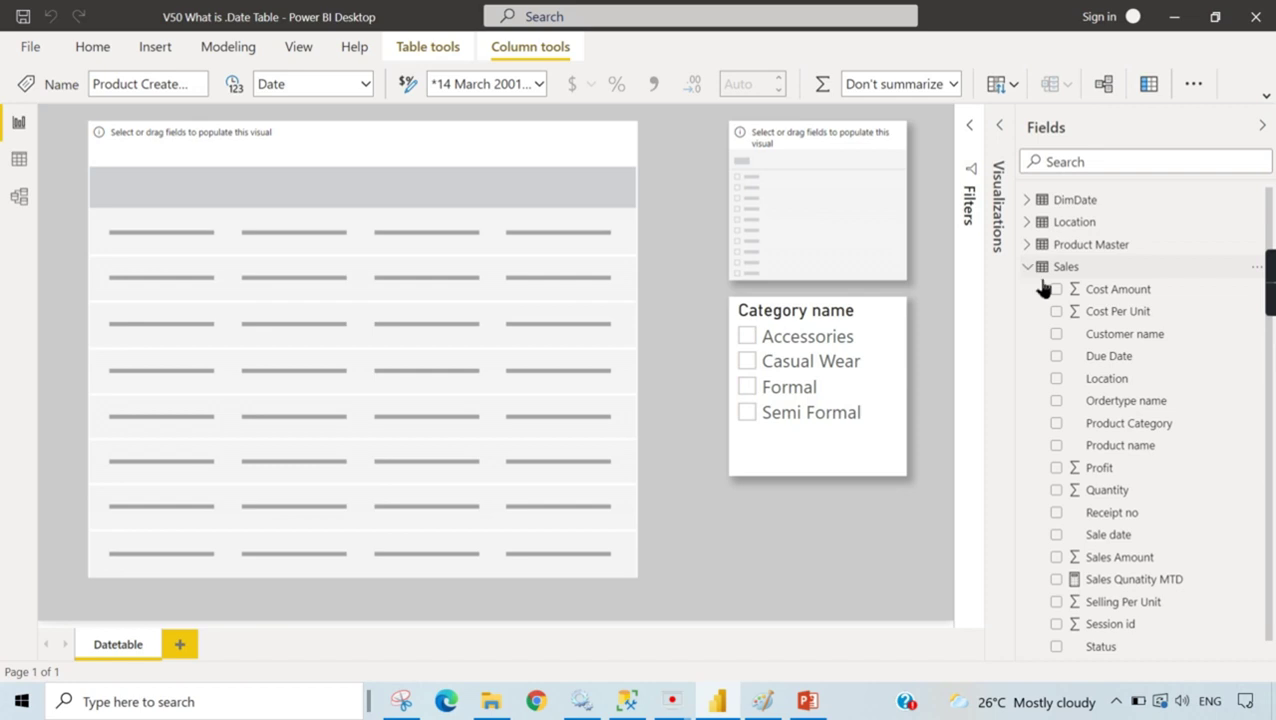
click(1094, 358)
click(1130, 534)
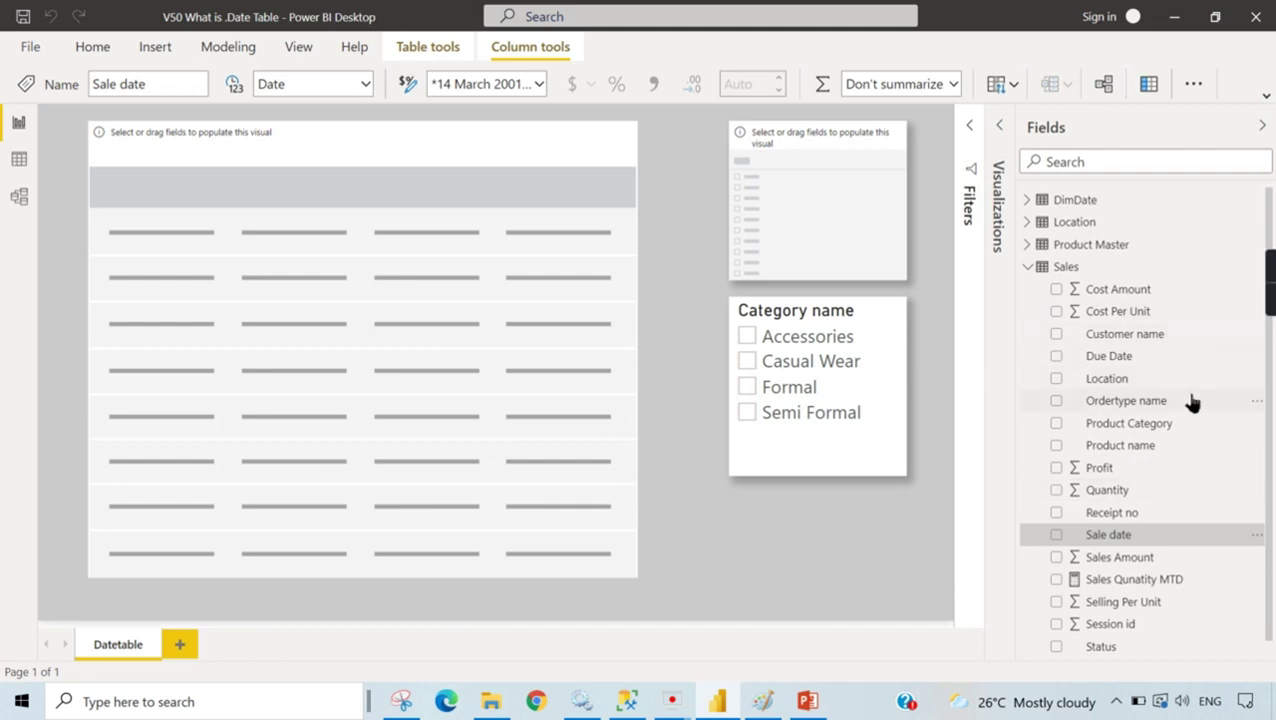
click(1027, 267)
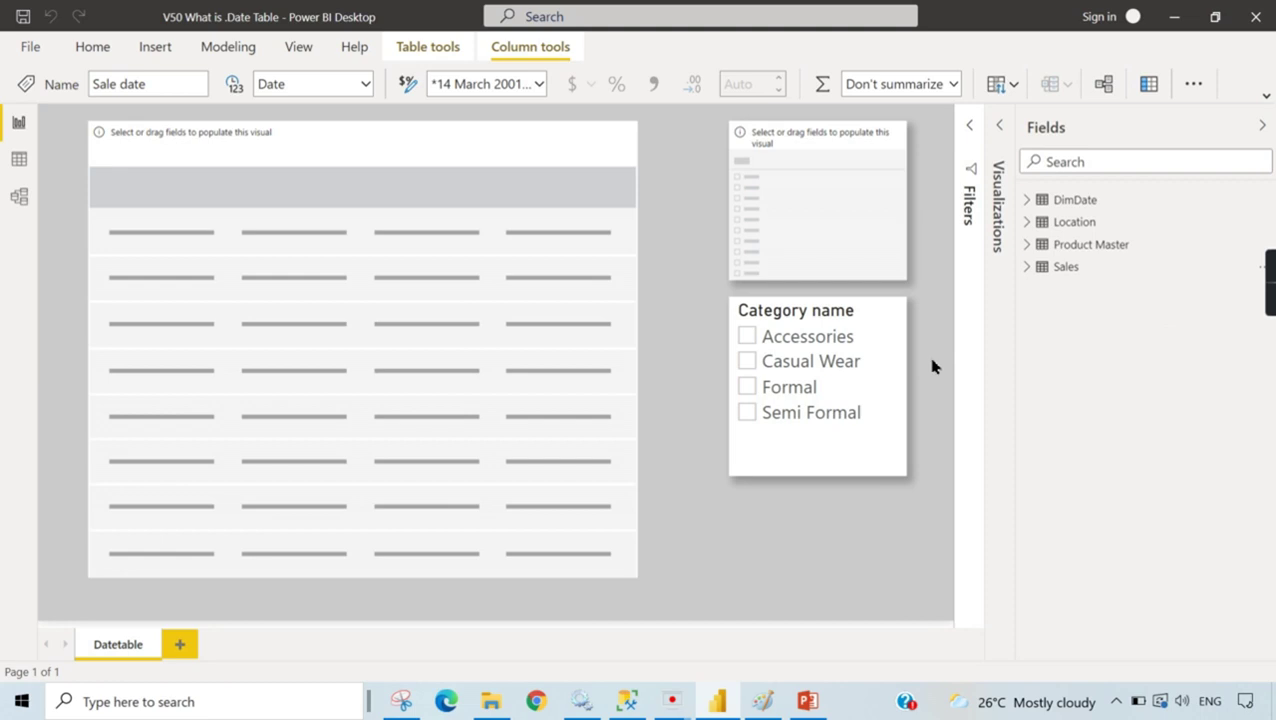
click(41, 50)
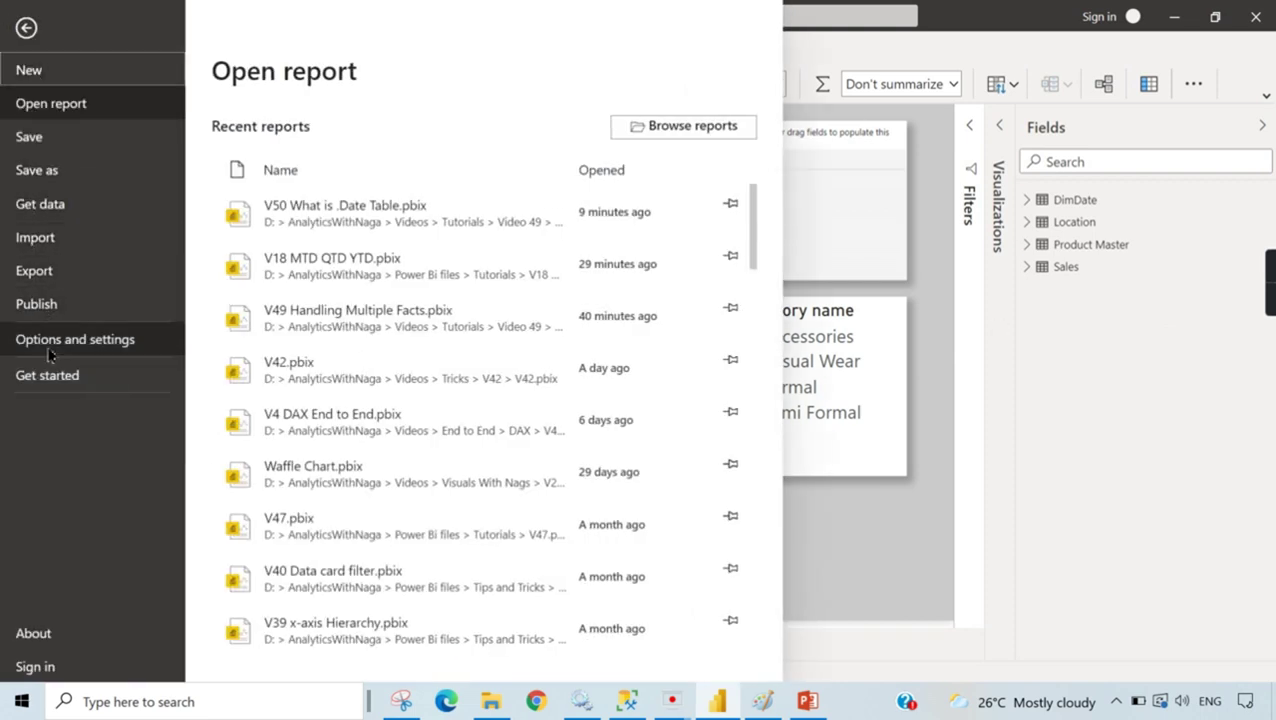
Step: Tick Auto date/time again under Current File > Data Load and apply with OK
click(49, 350)
click(292, 132)
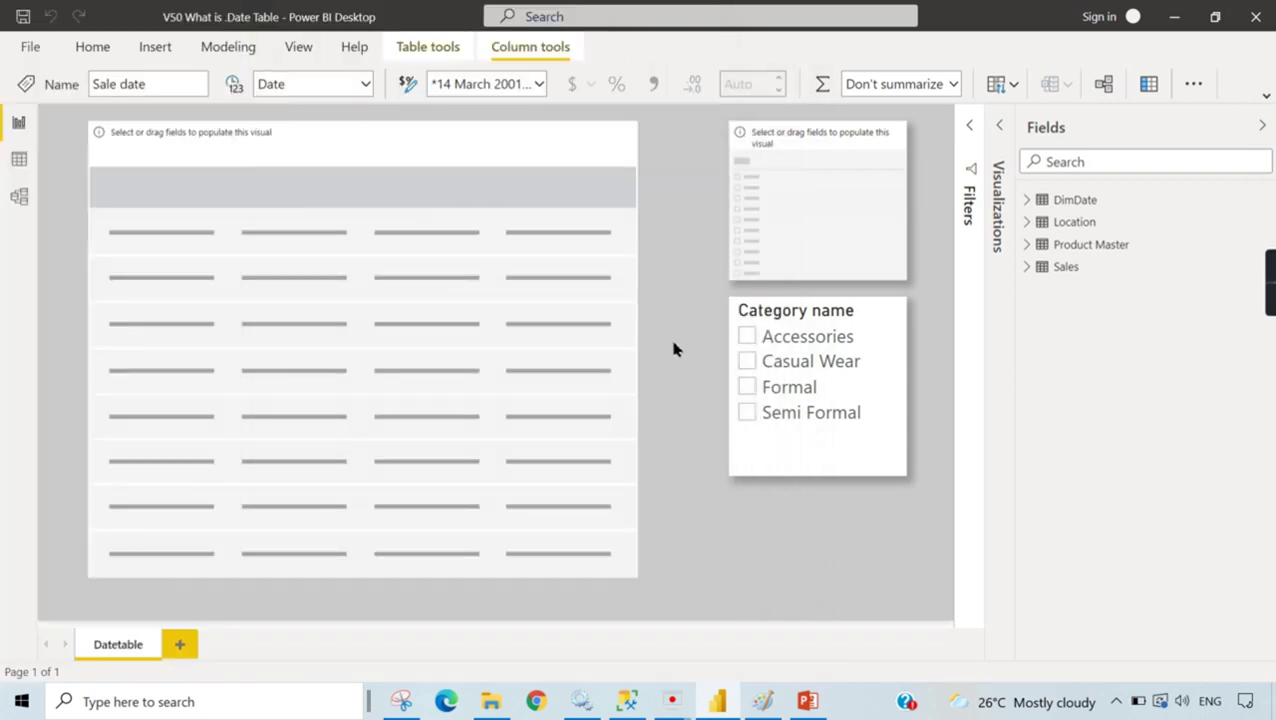
scroll(432, 477, down, 1)
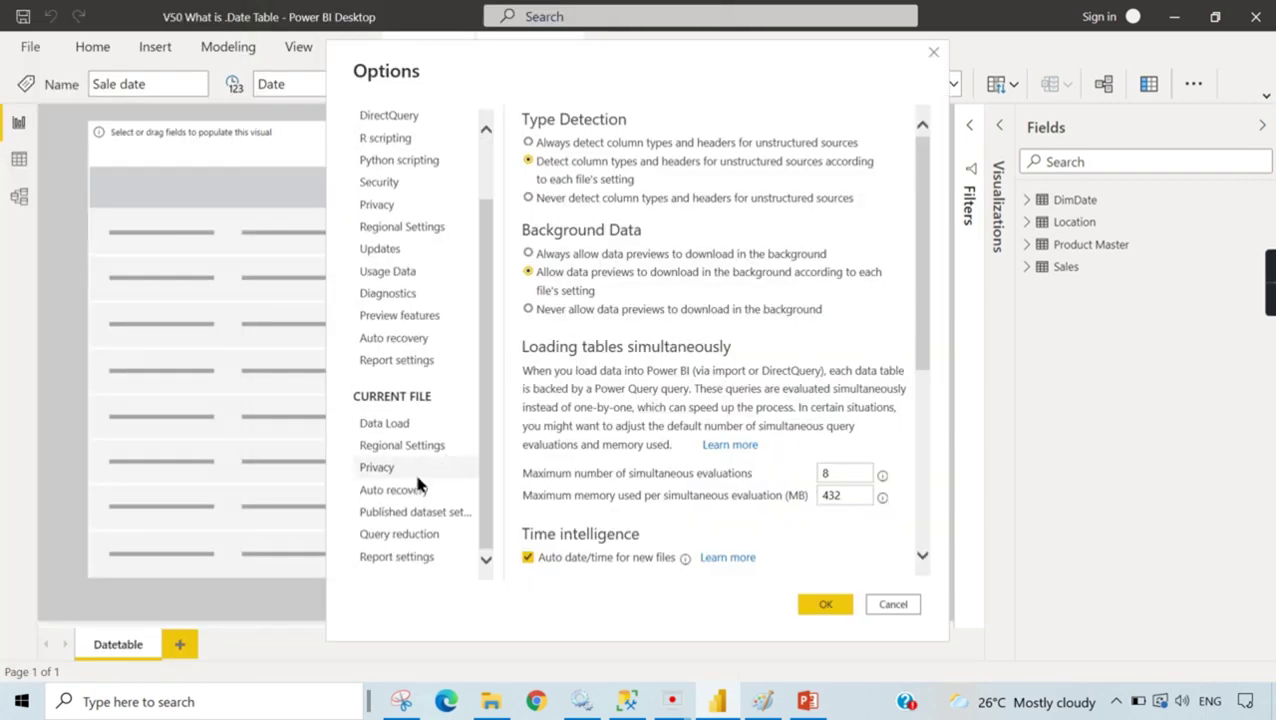
click(391, 427)
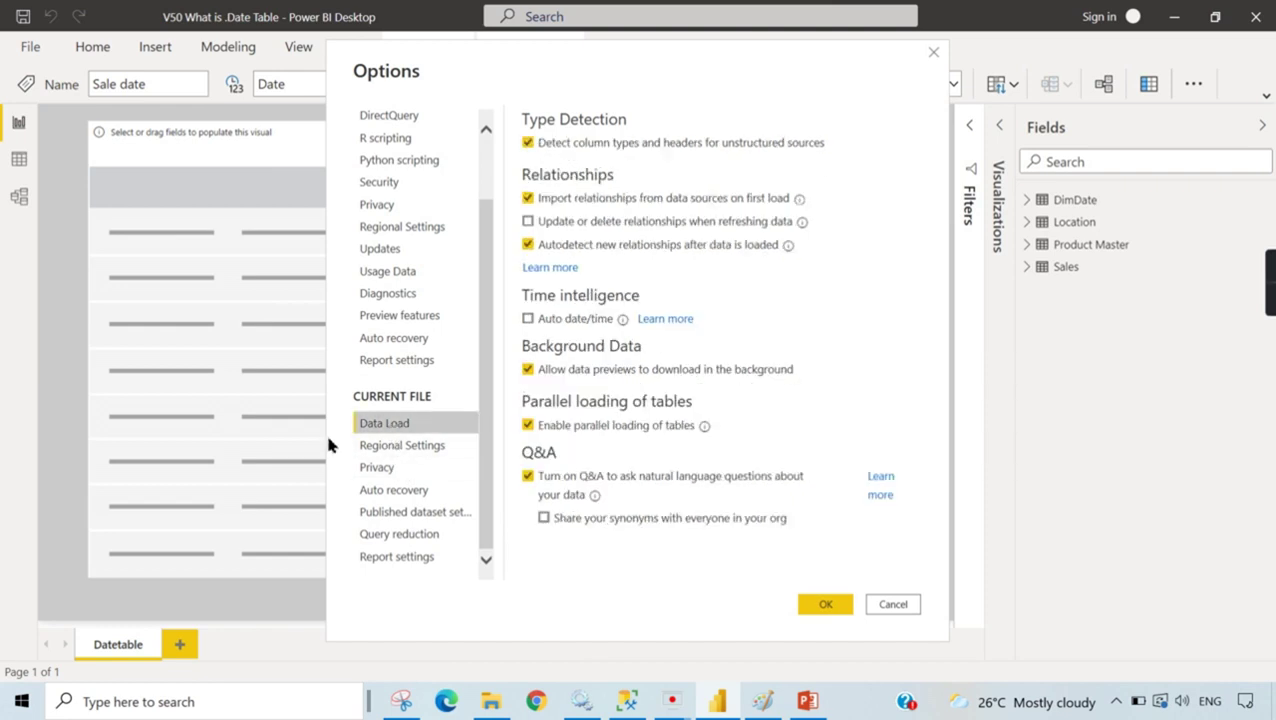
click(529, 318)
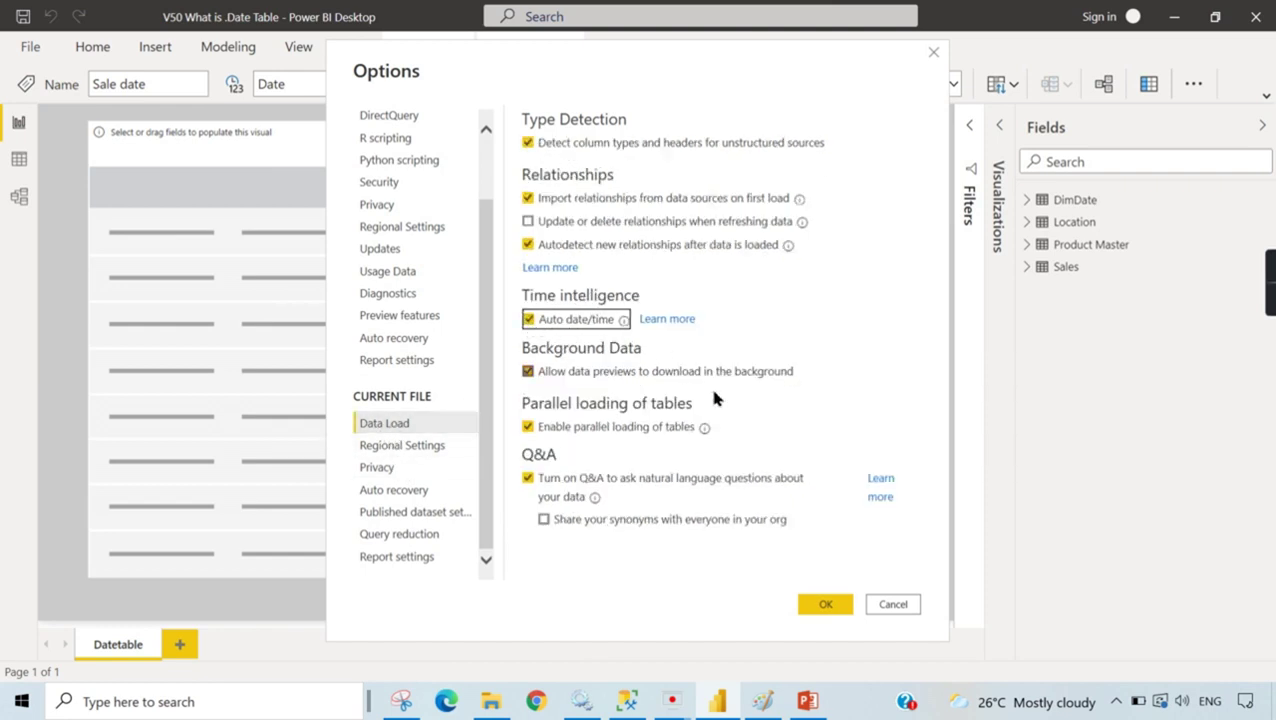
click(840, 611)
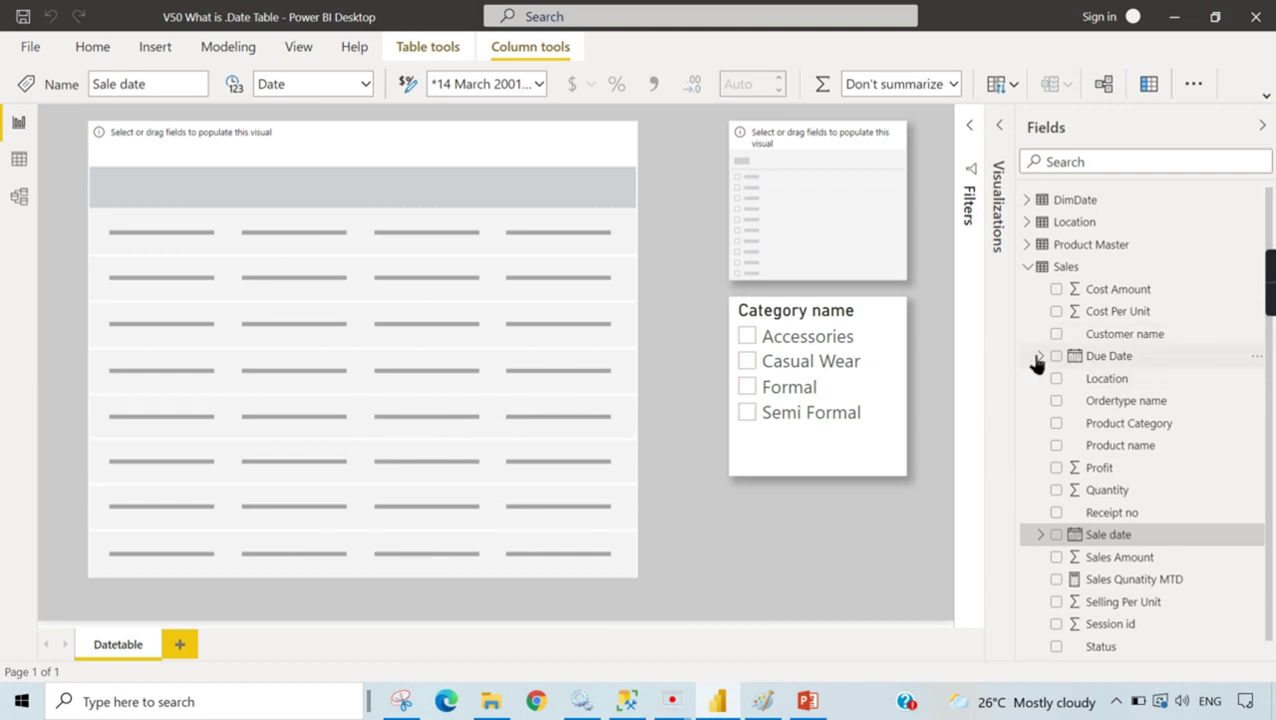
Step: Check Due Date's restored Date Hierarchy, then open the Sales Qunatity MTD formula
click(1097, 360)
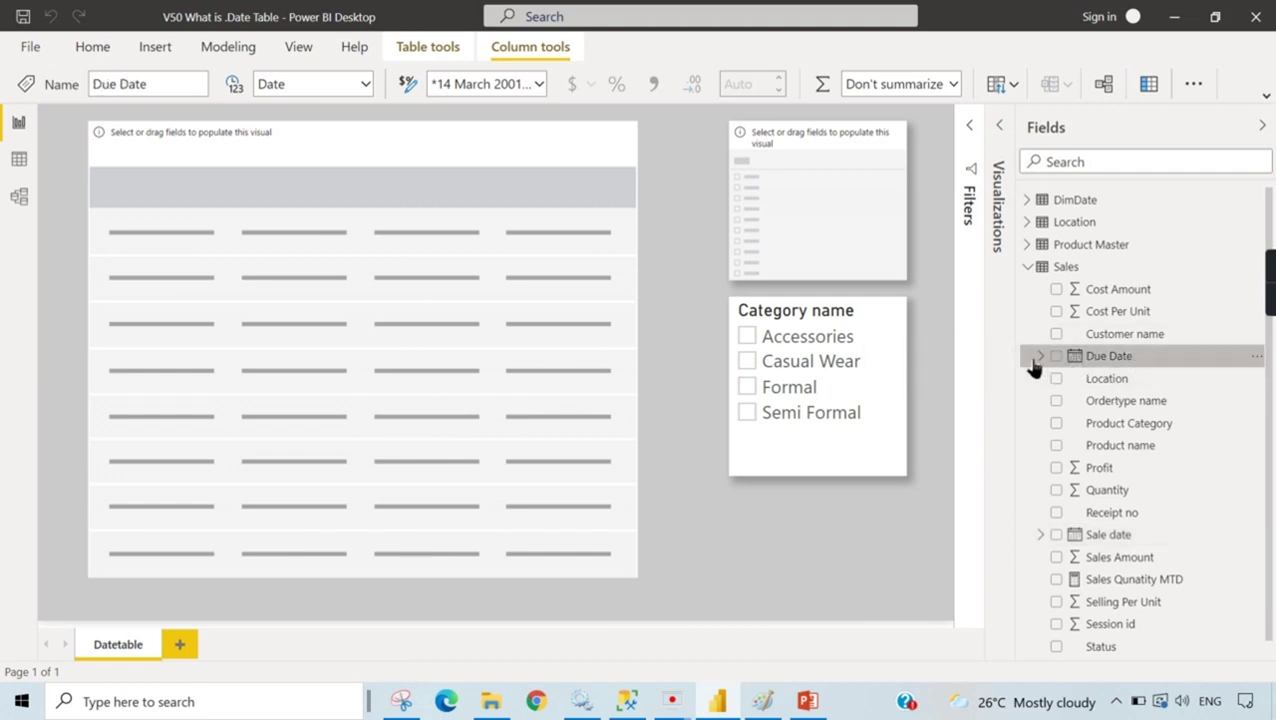
click(1040, 357)
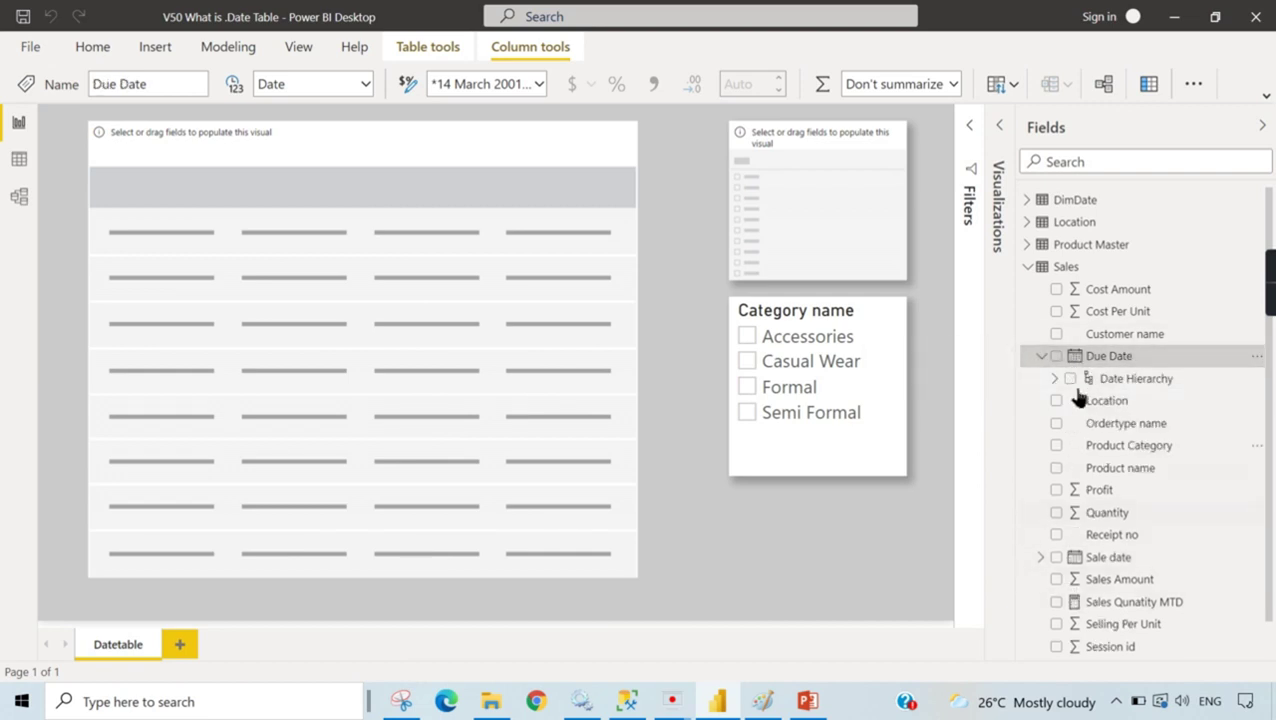
click(1041, 356)
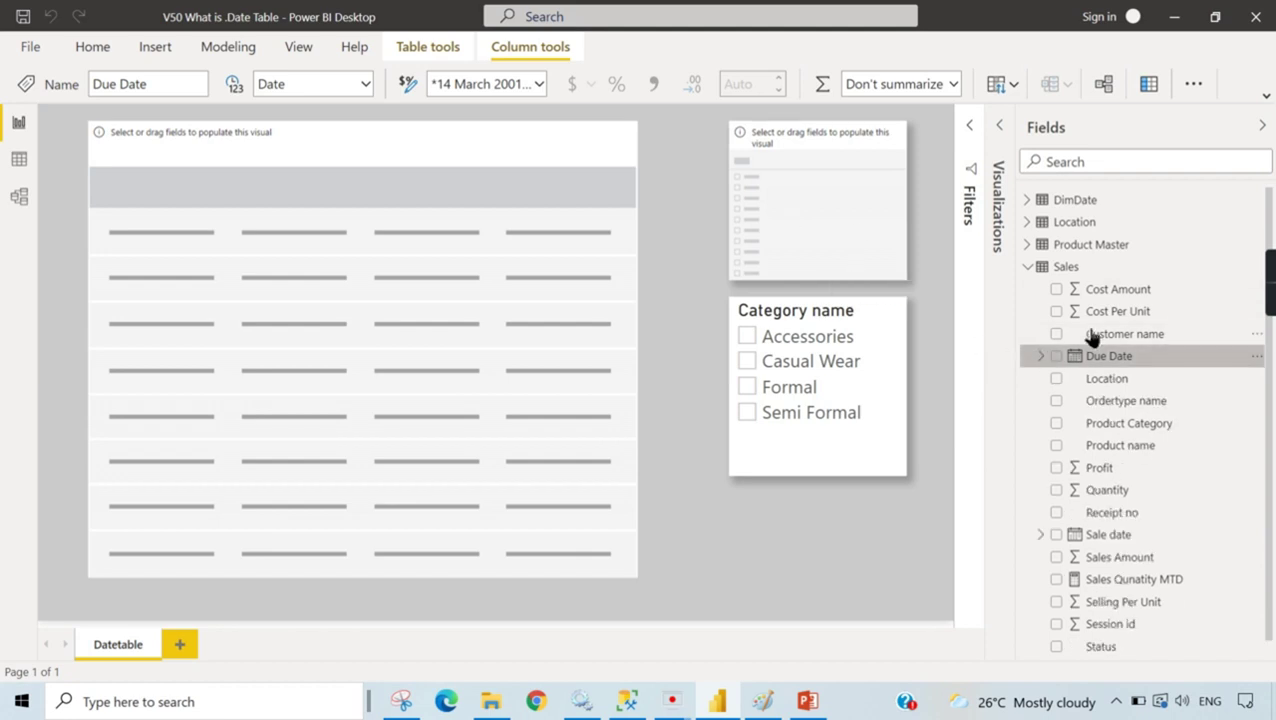
scroll(1150, 360, down, 1)
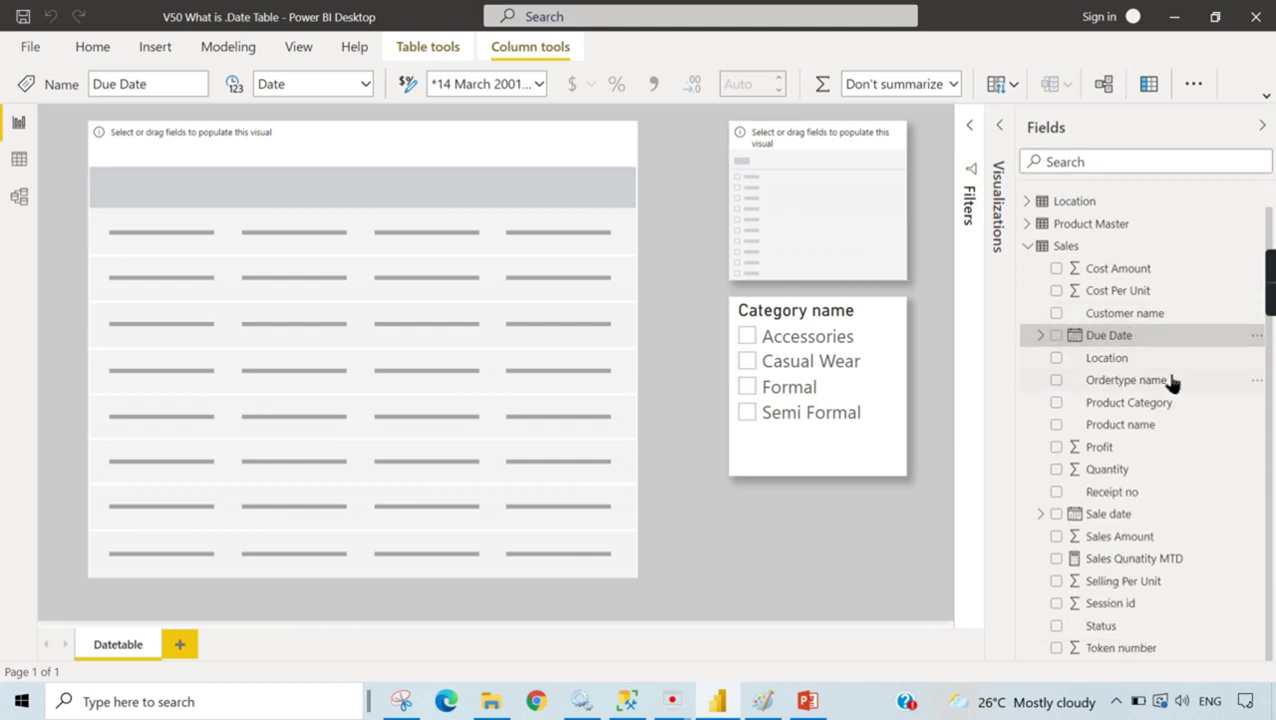
click(1100, 564)
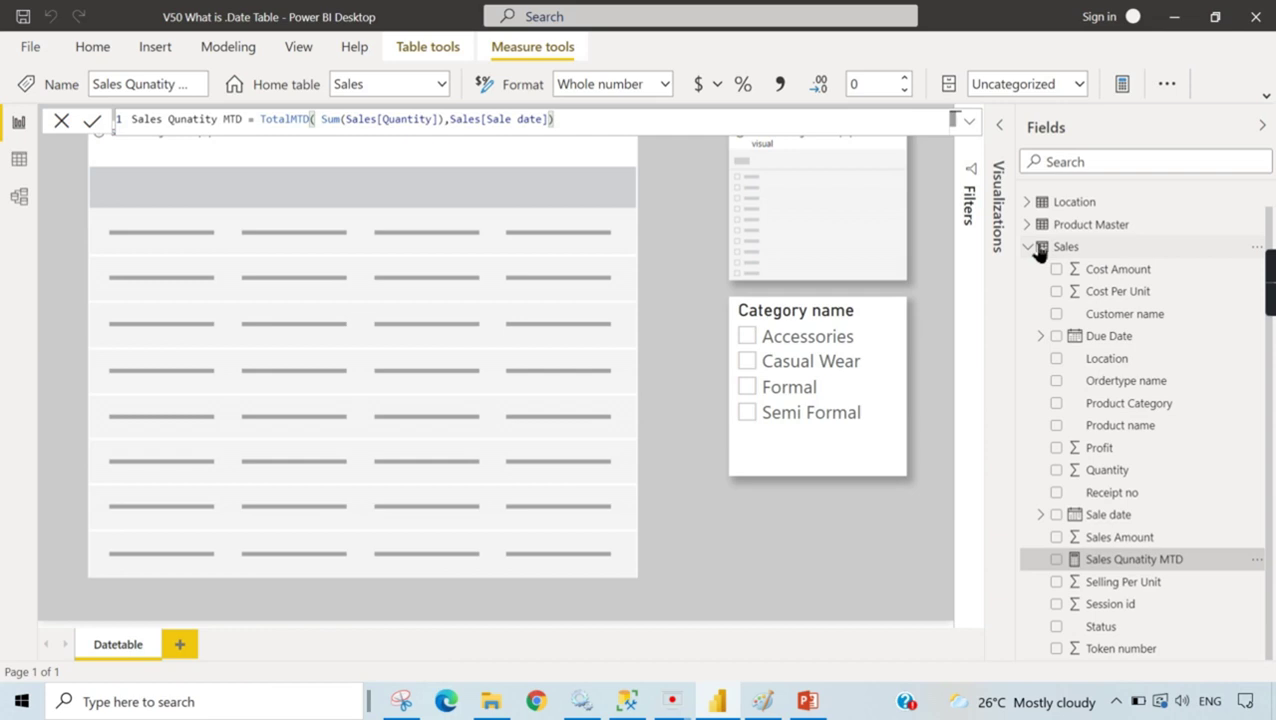
Step: Change the MTD date argument to Sales[Sale date].[Date] and commit the formula
scroll(1055, 257, up, 1)
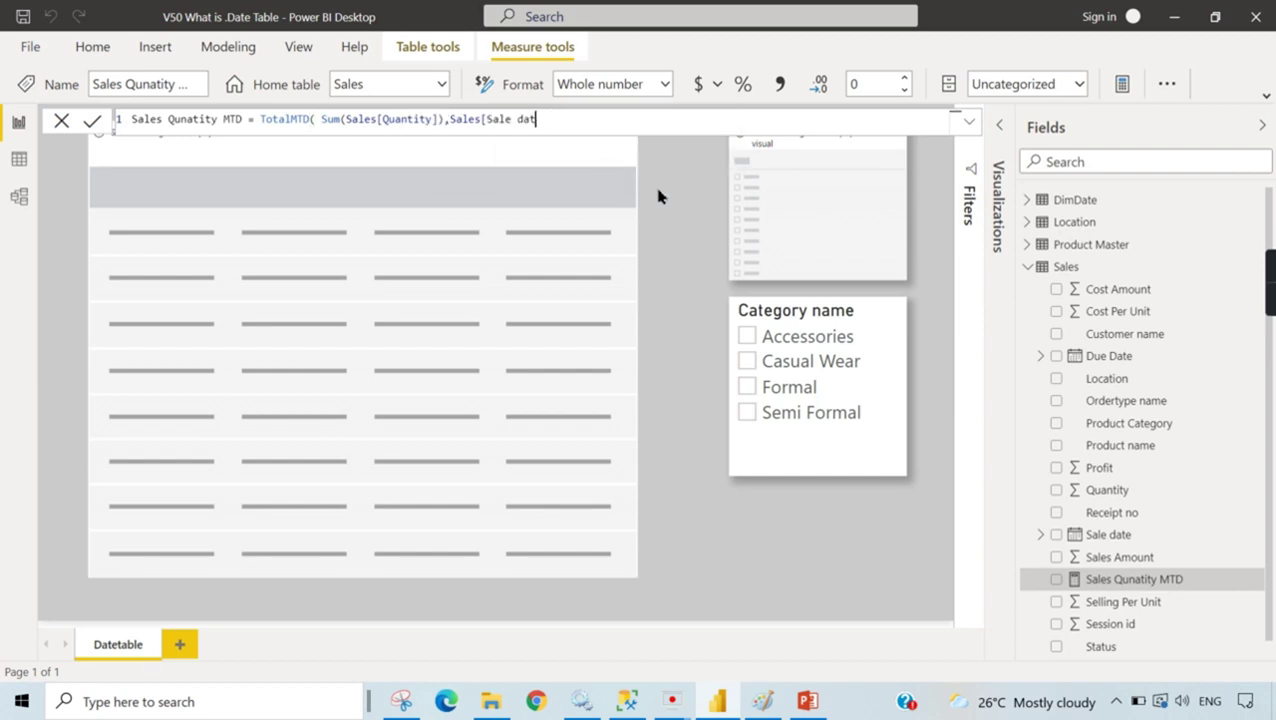
text(e])
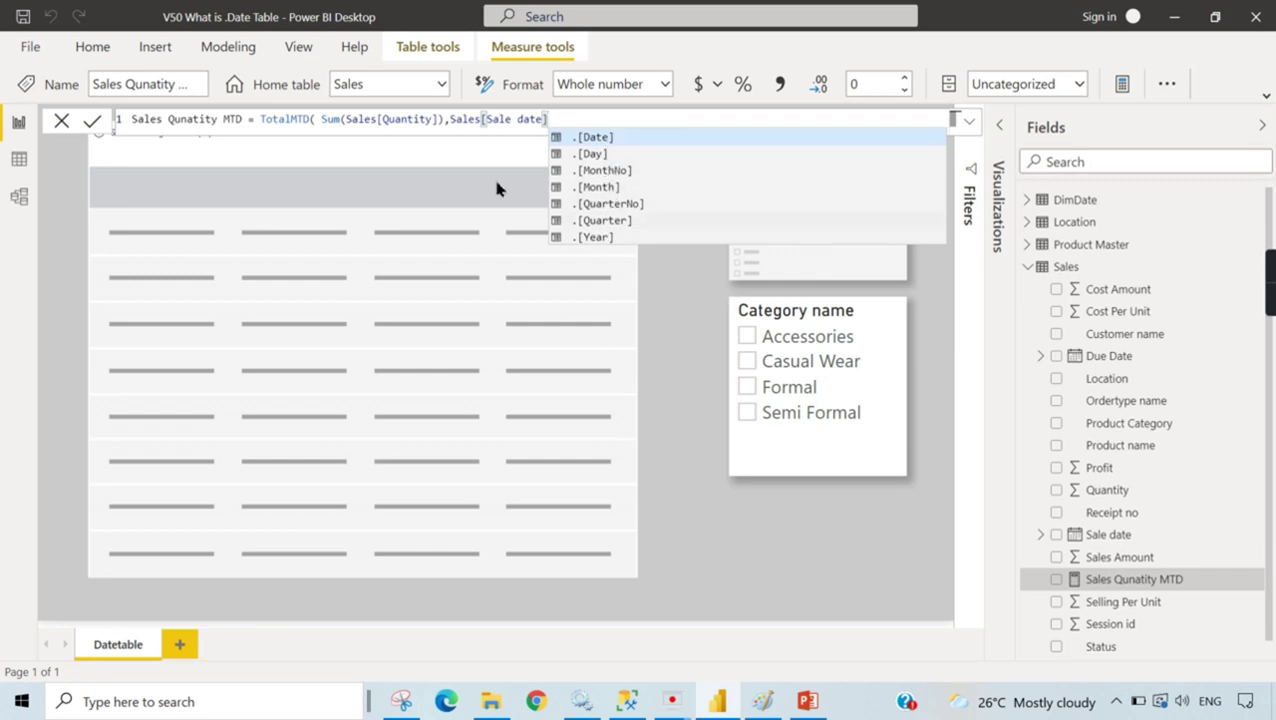
click(599, 139)
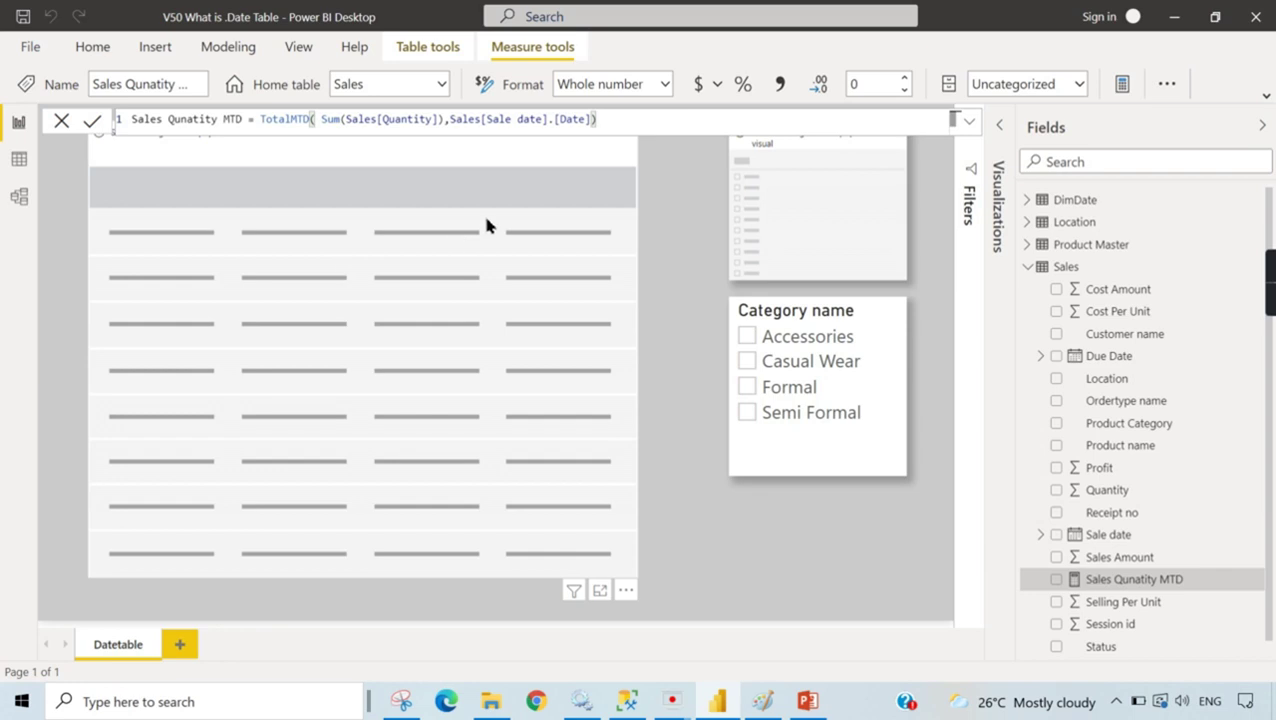
click(694, 226)
click(545, 200)
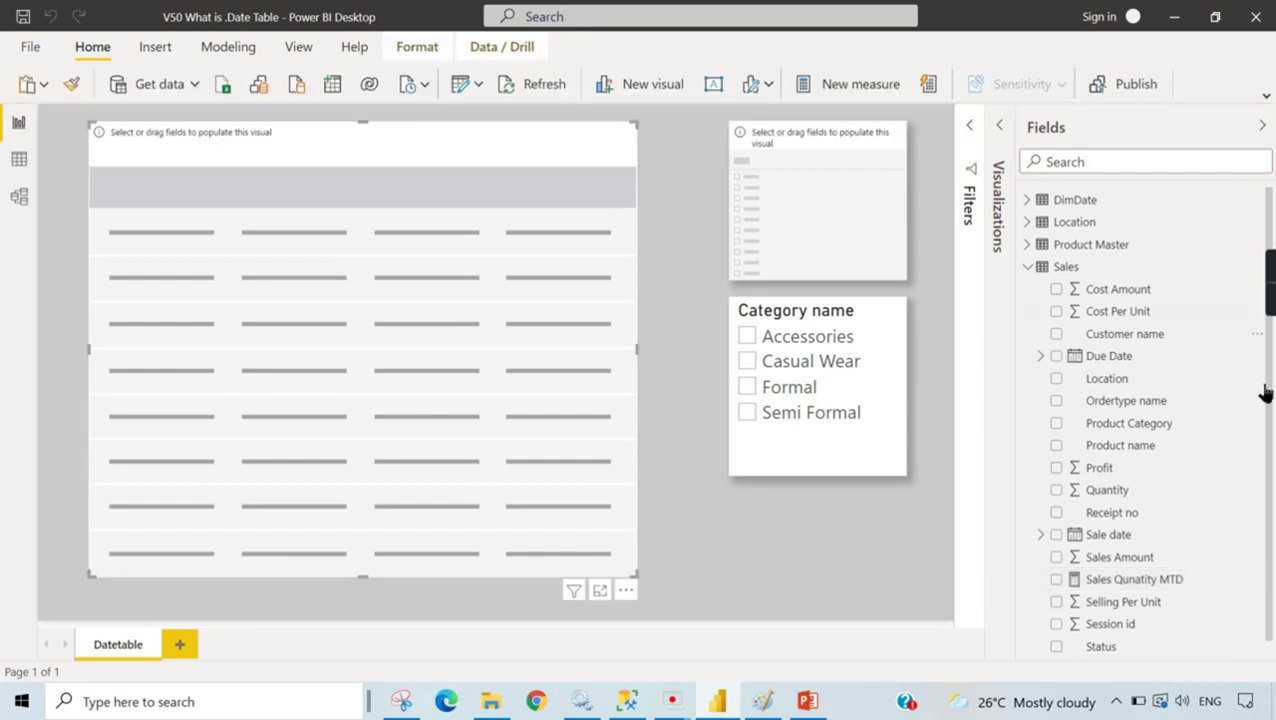
Step: Add Sale date to the table and make the adjacent visual a Year slicer set to 2016
click(1056, 536)
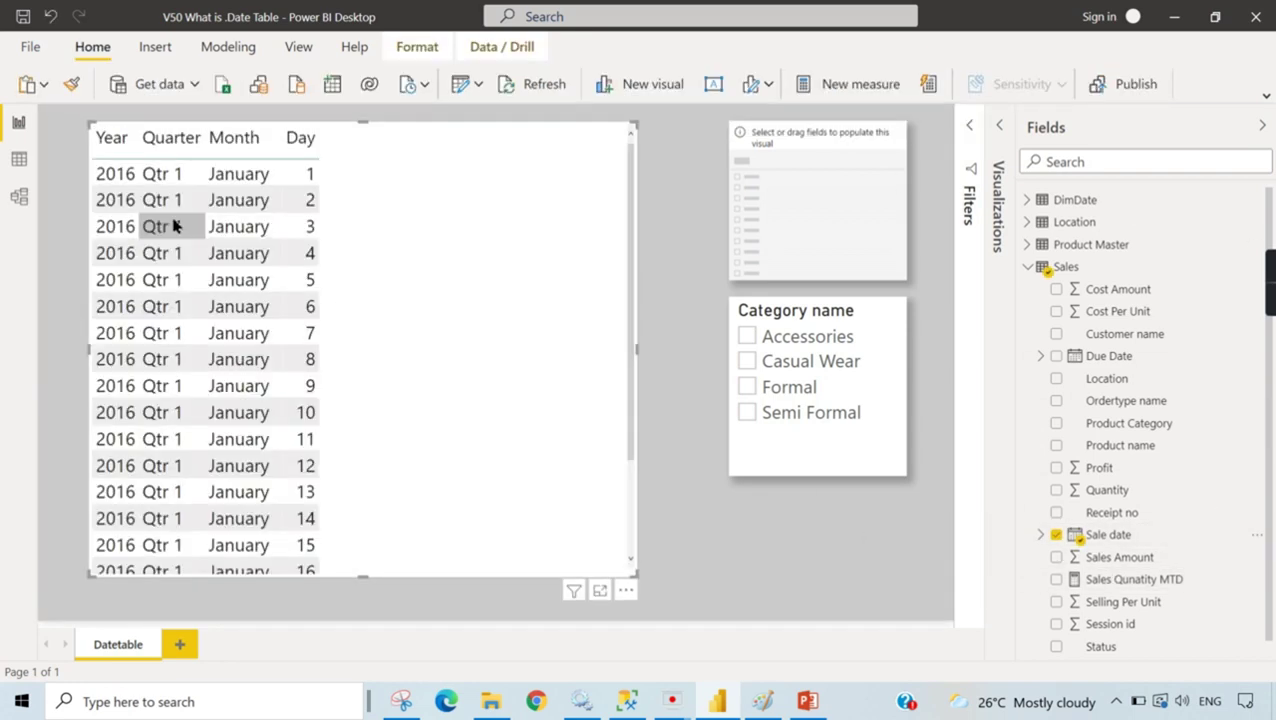
click(815, 138)
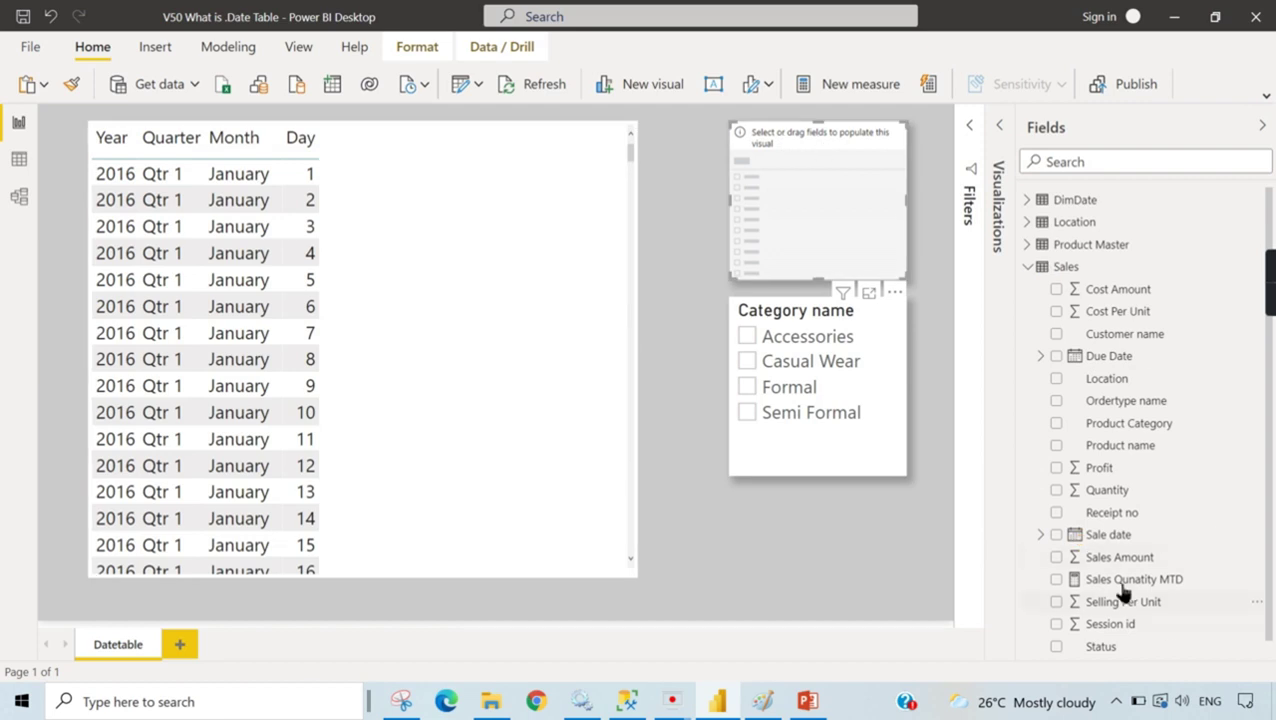
click(1040, 534)
scroll(1100, 482, down, 1)
click(1054, 514)
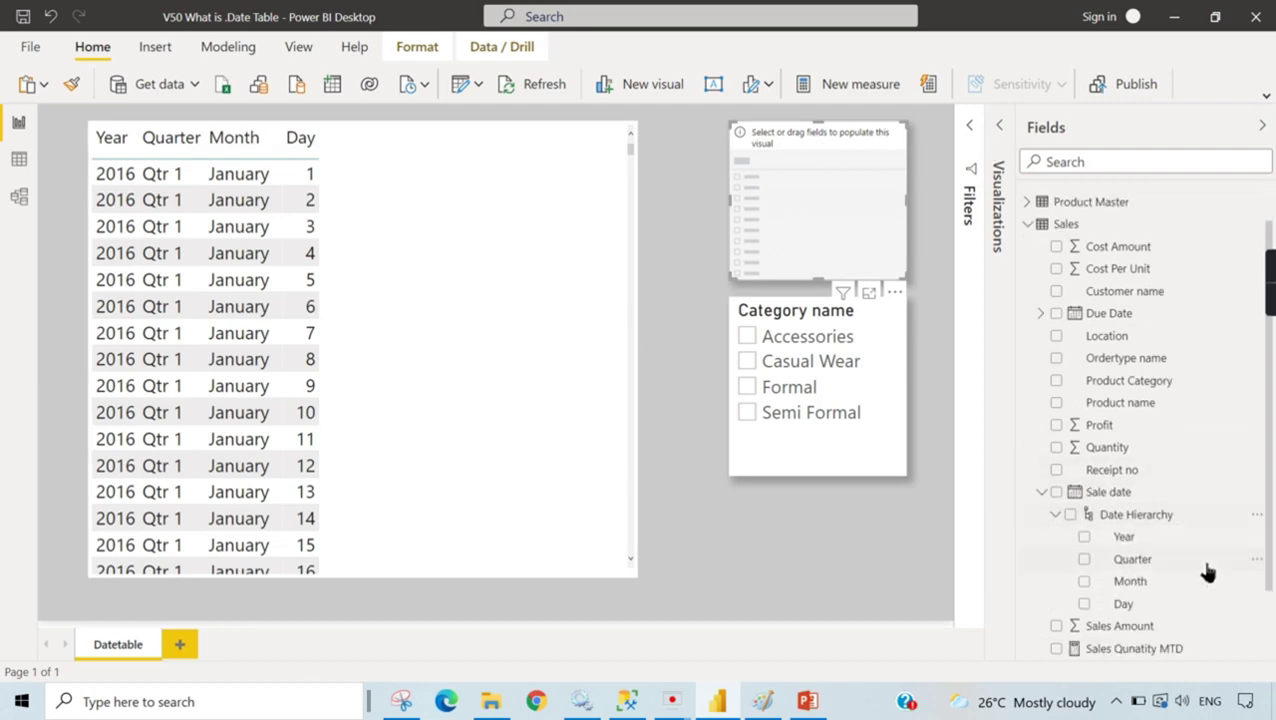
drag(1112, 536, 845, 200)
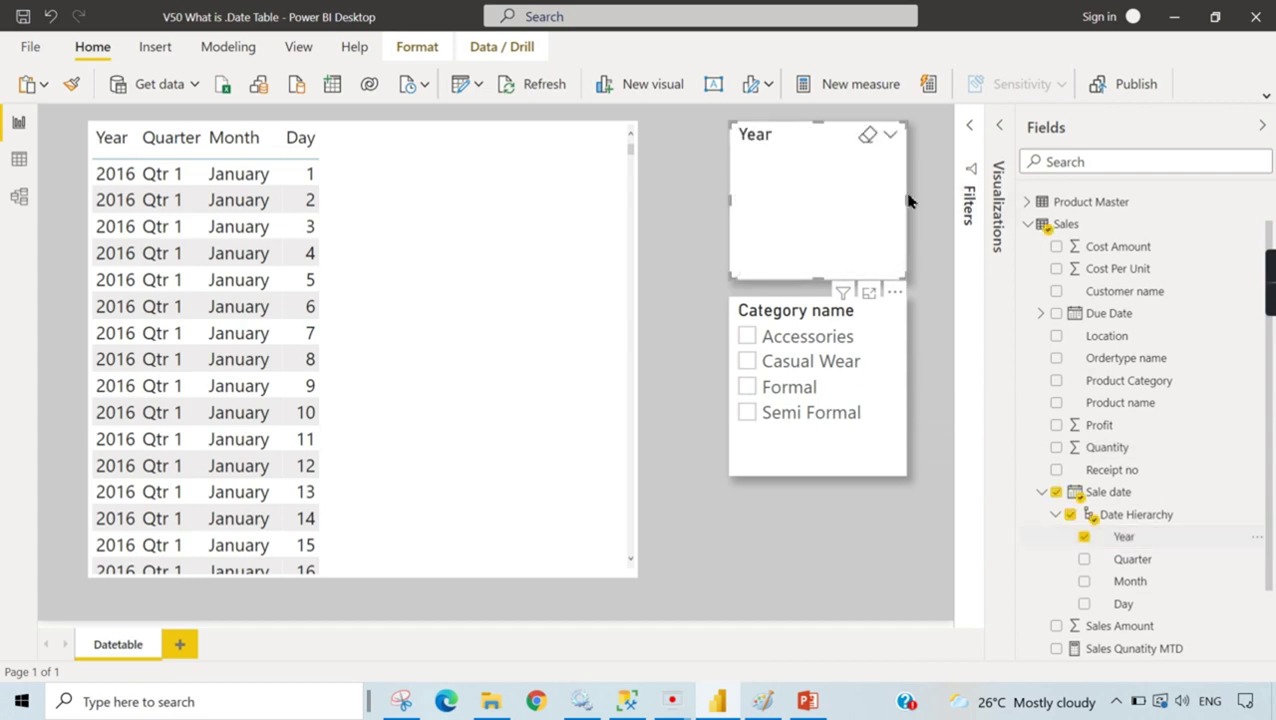
click(749, 163)
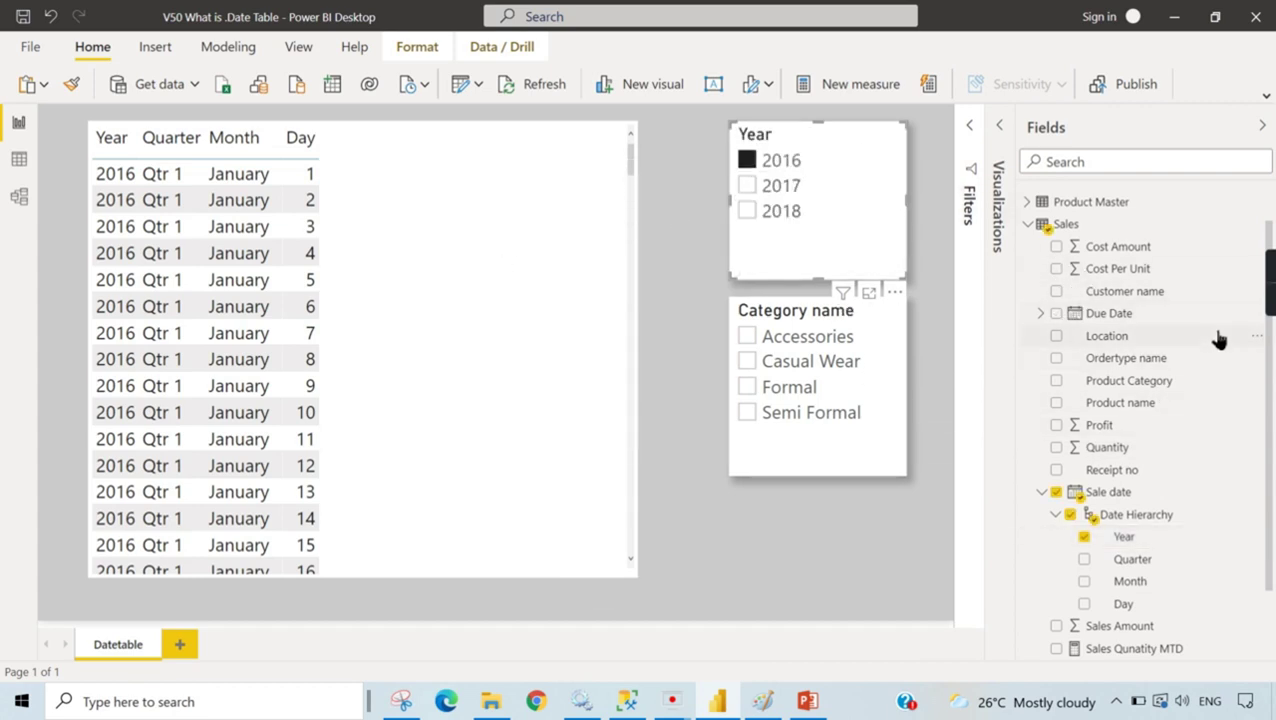
Step: Add Quantity and Sales Qunatity MTD as table columns, removing Quantity from the slicer
click(1056, 447)
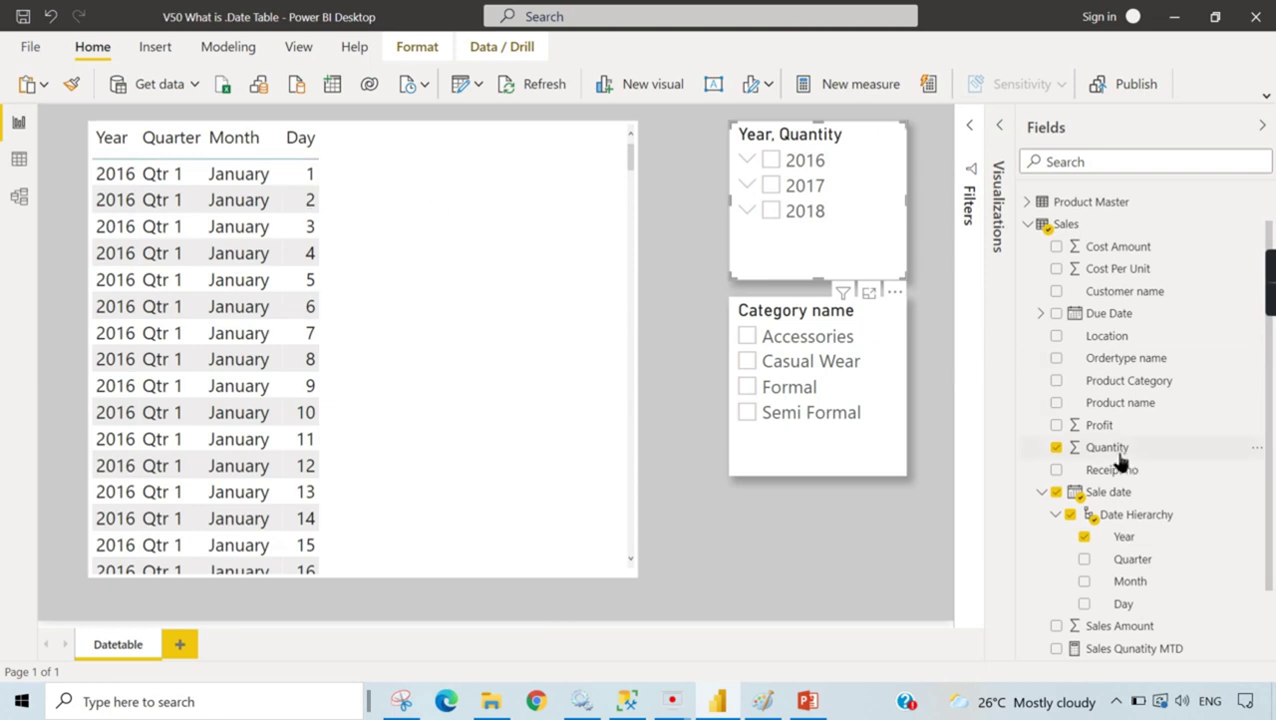
click(999, 125)
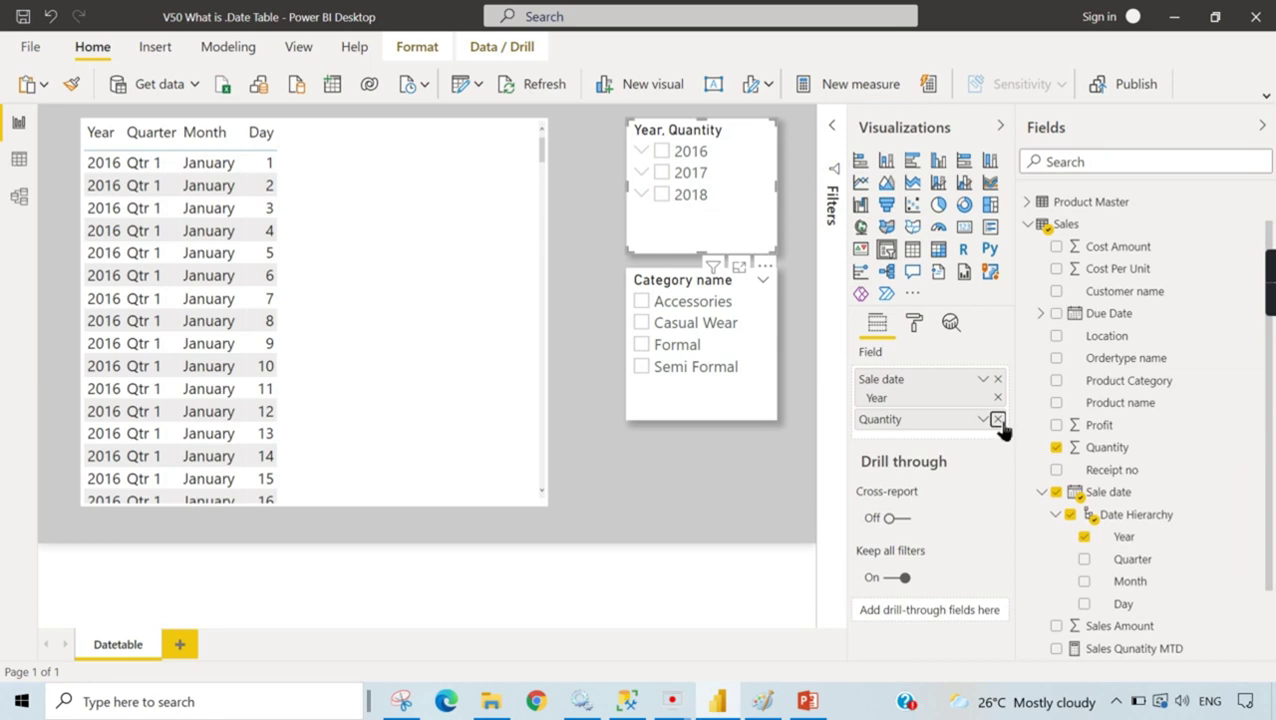
click(997, 419)
click(363, 135)
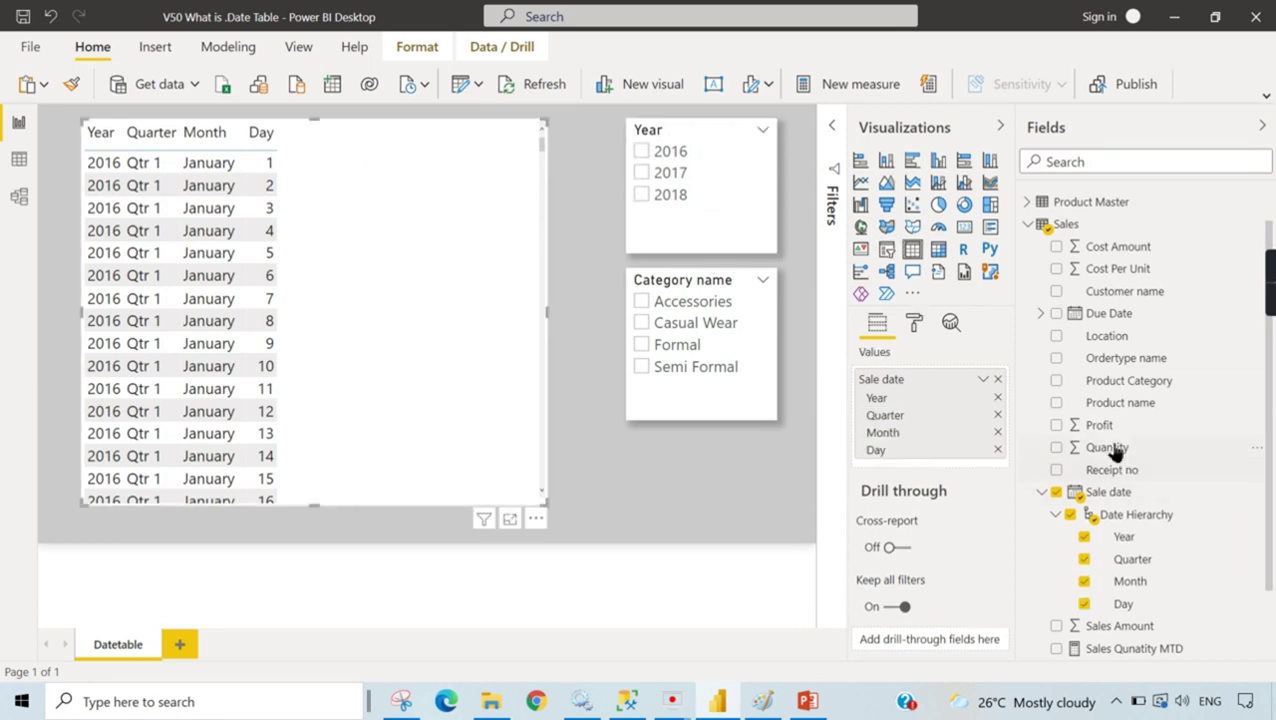
drag(1107, 447, 935, 466)
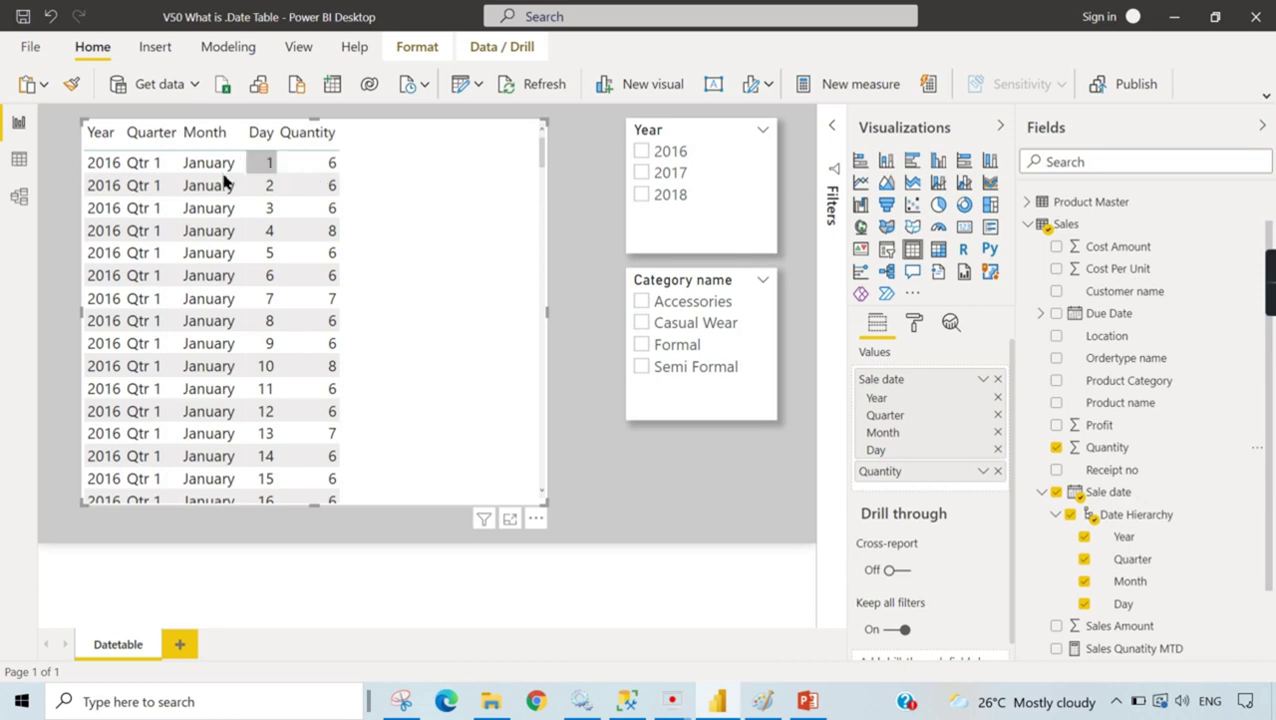
scroll(1190, 550, down, 2)
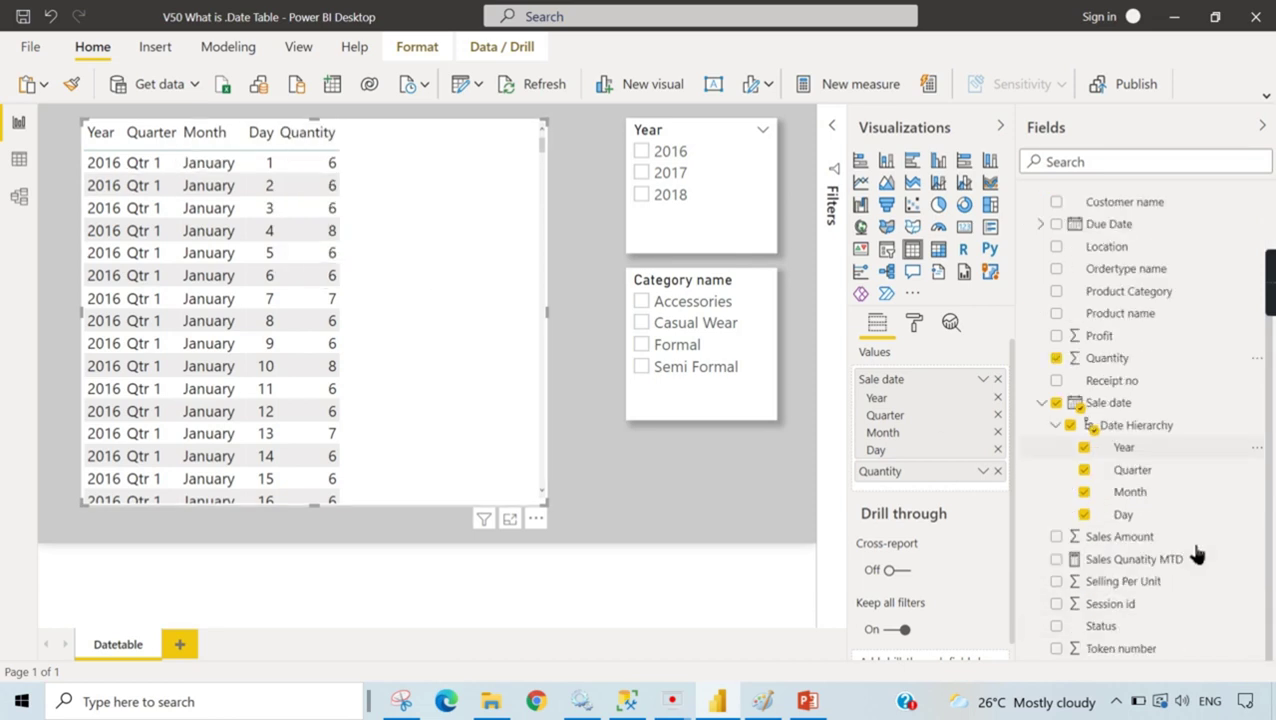
drag(1162, 561, 960, 494)
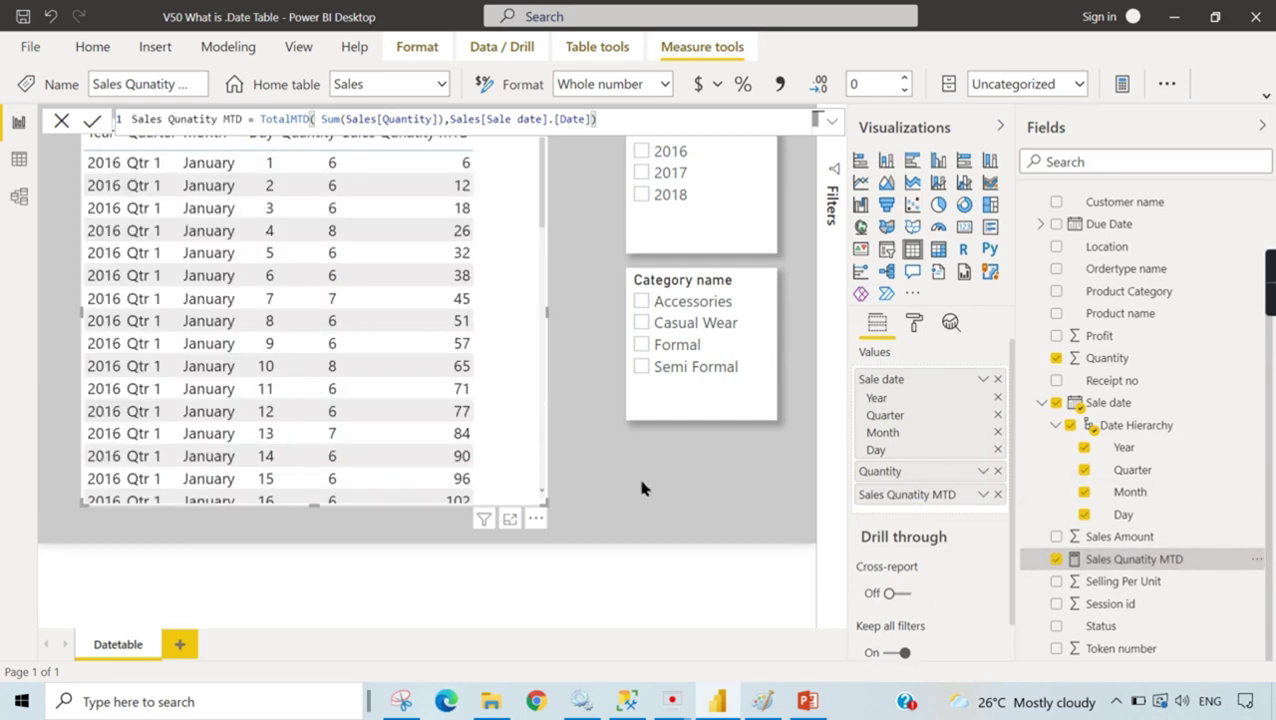
click(580, 332)
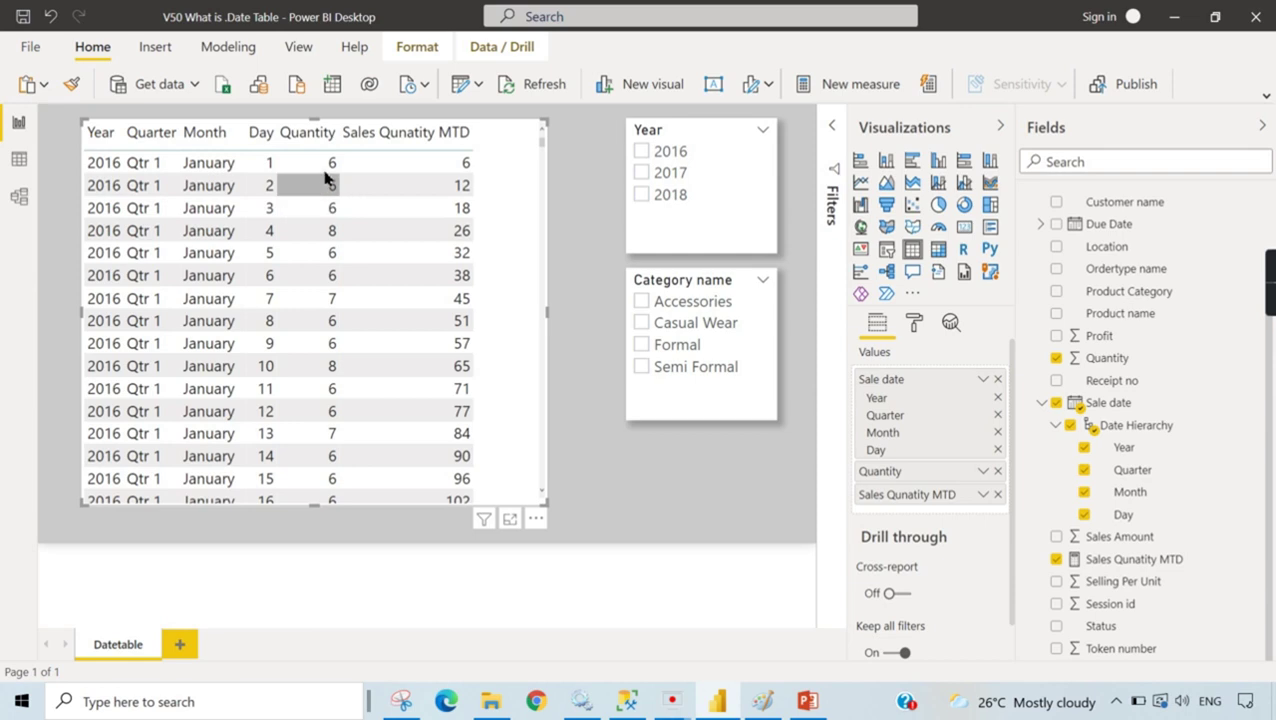
scroll(295, 395, down, 3)
scroll(270, 430, down, 4)
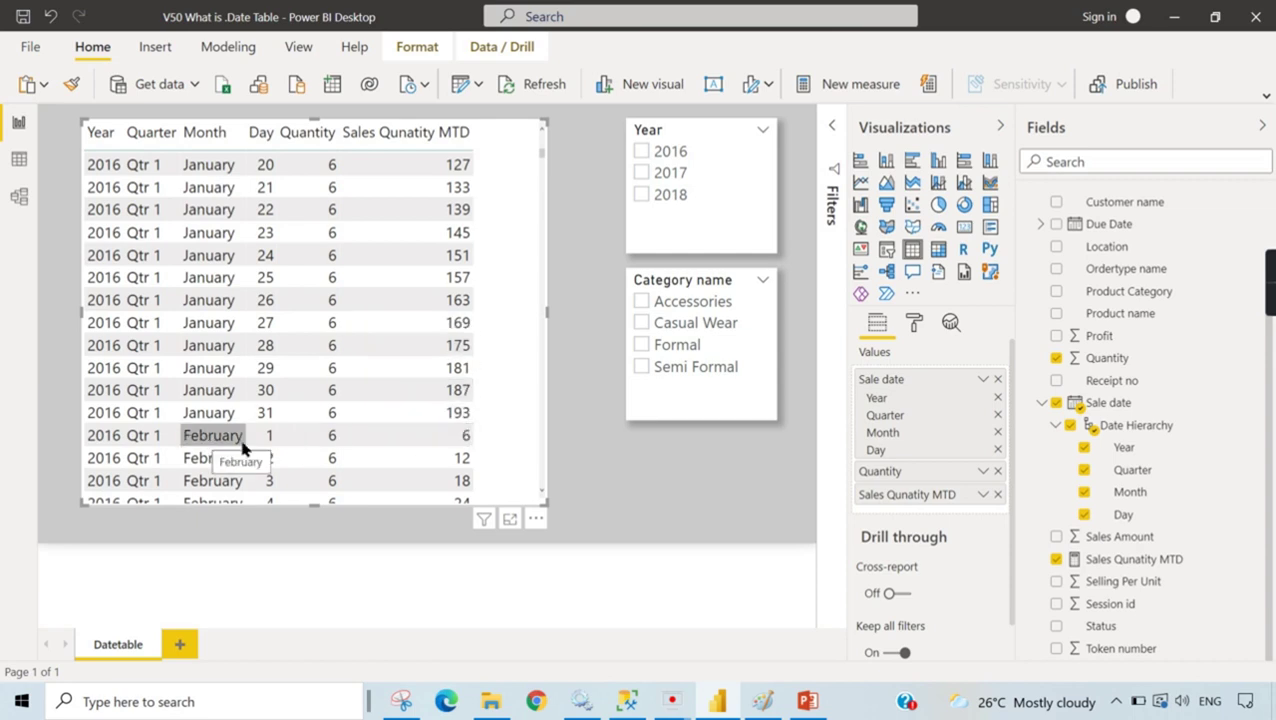
scroll(463, 477, down, 1)
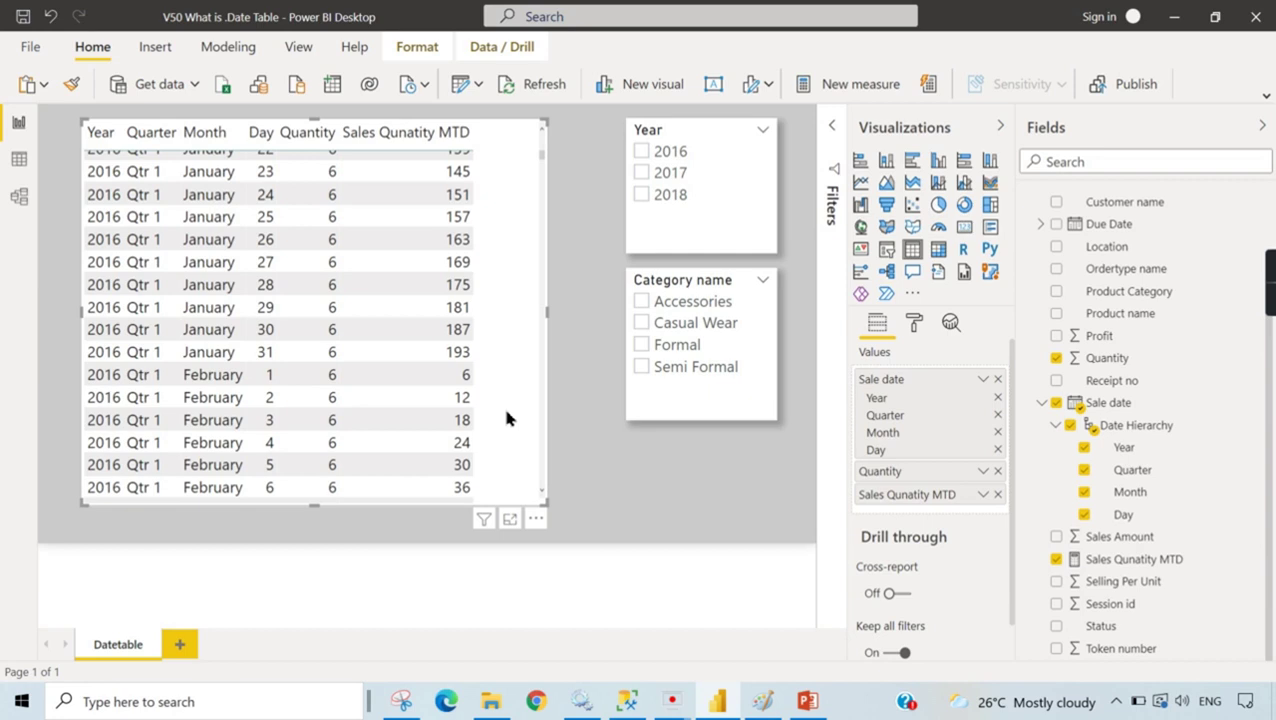
Step: Review the Sales Qunatity MTD measure's formula, then clear the selection
click(700, 470)
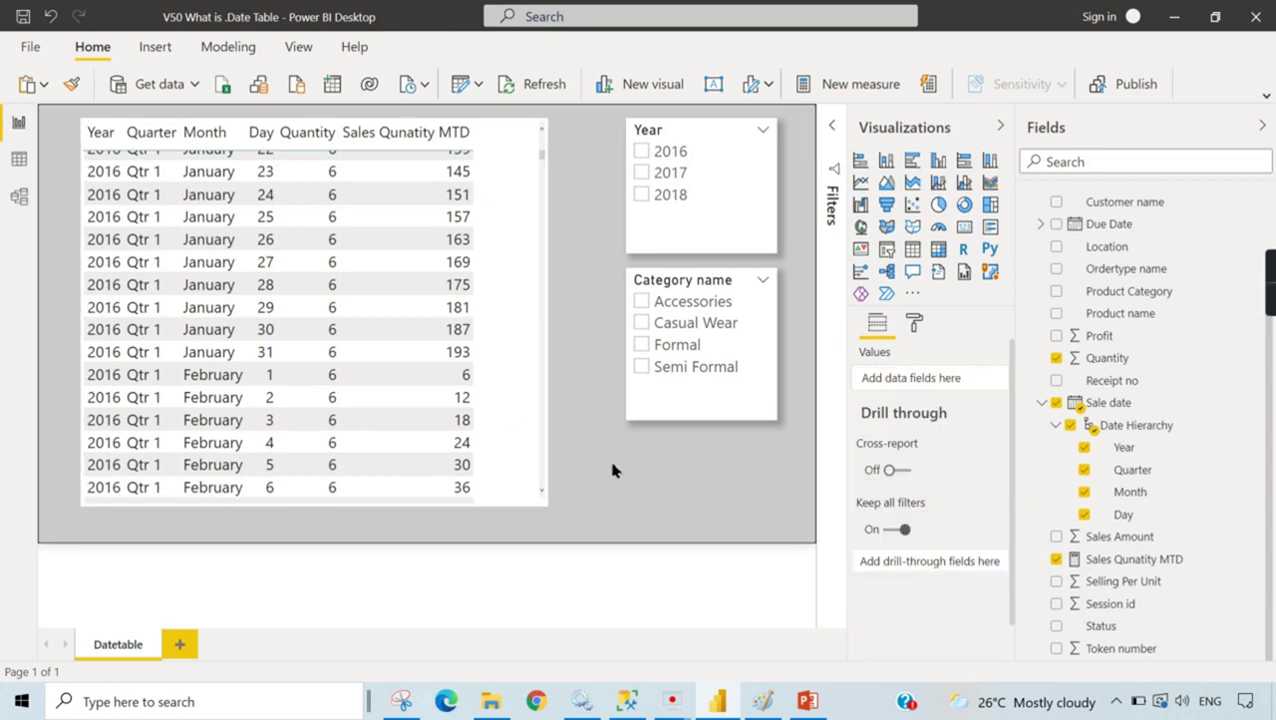
click(506, 437)
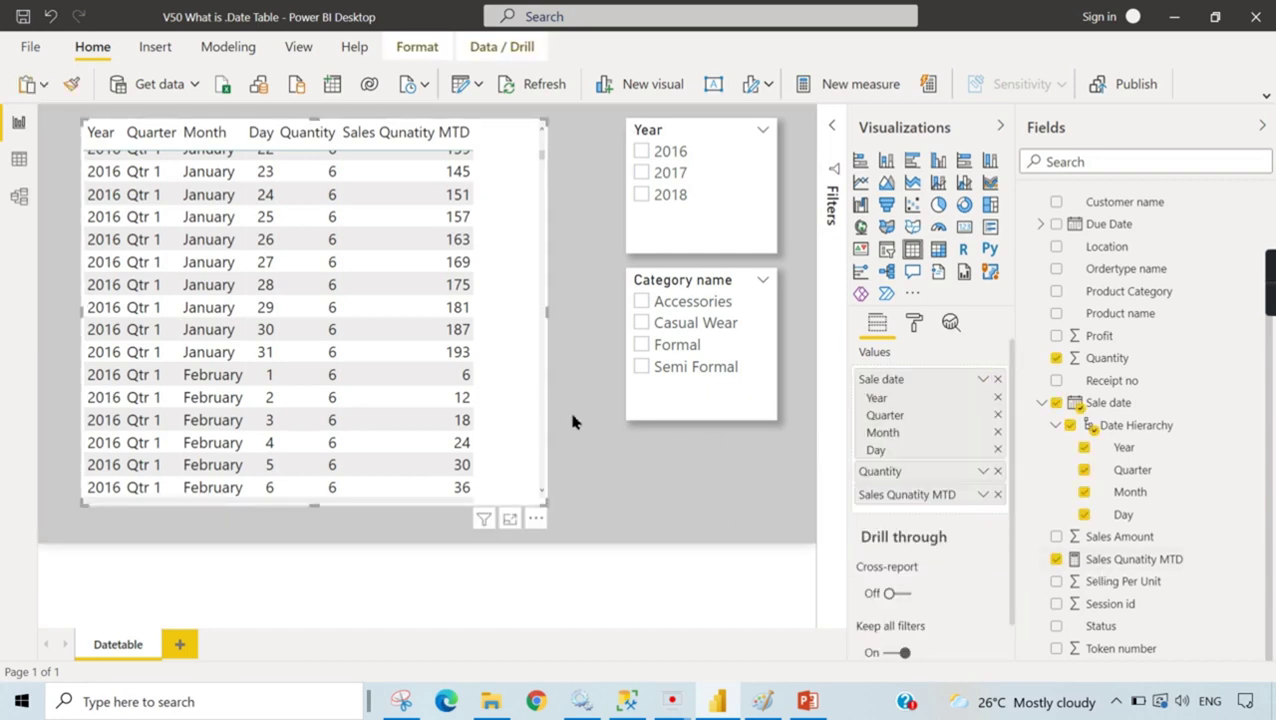
scroll(1150, 500, up, 3)
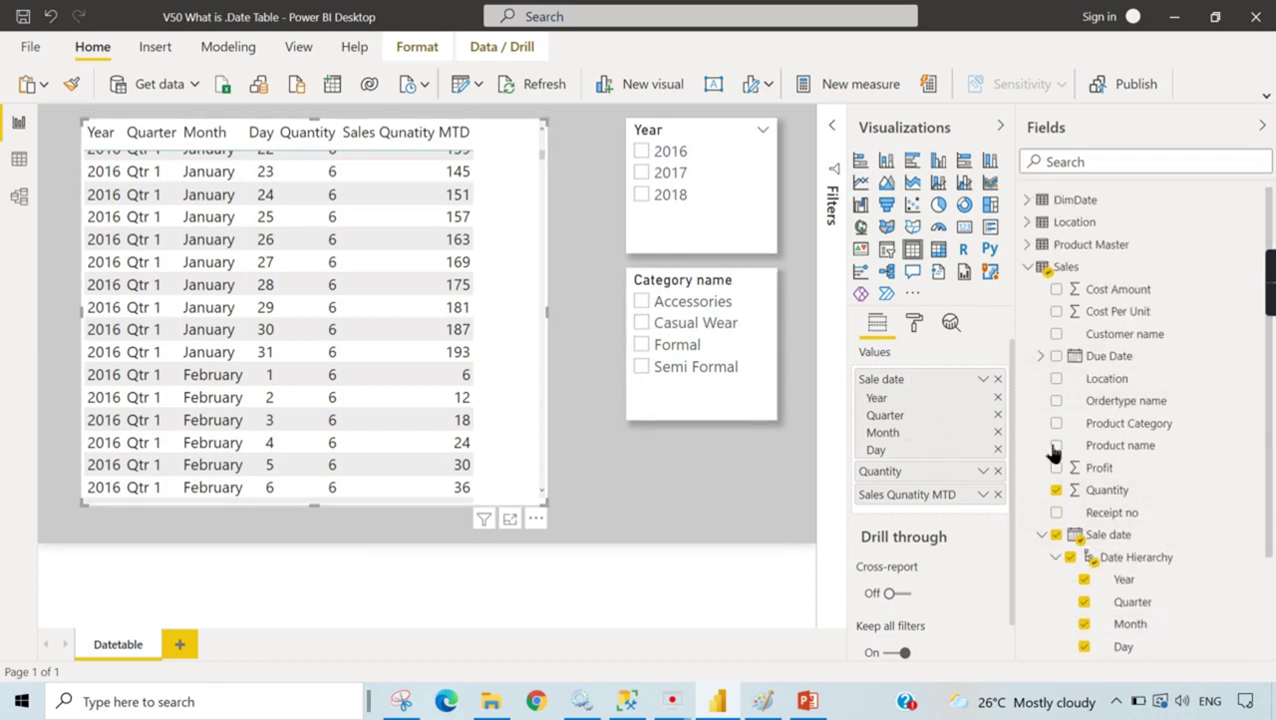
click(1135, 581)
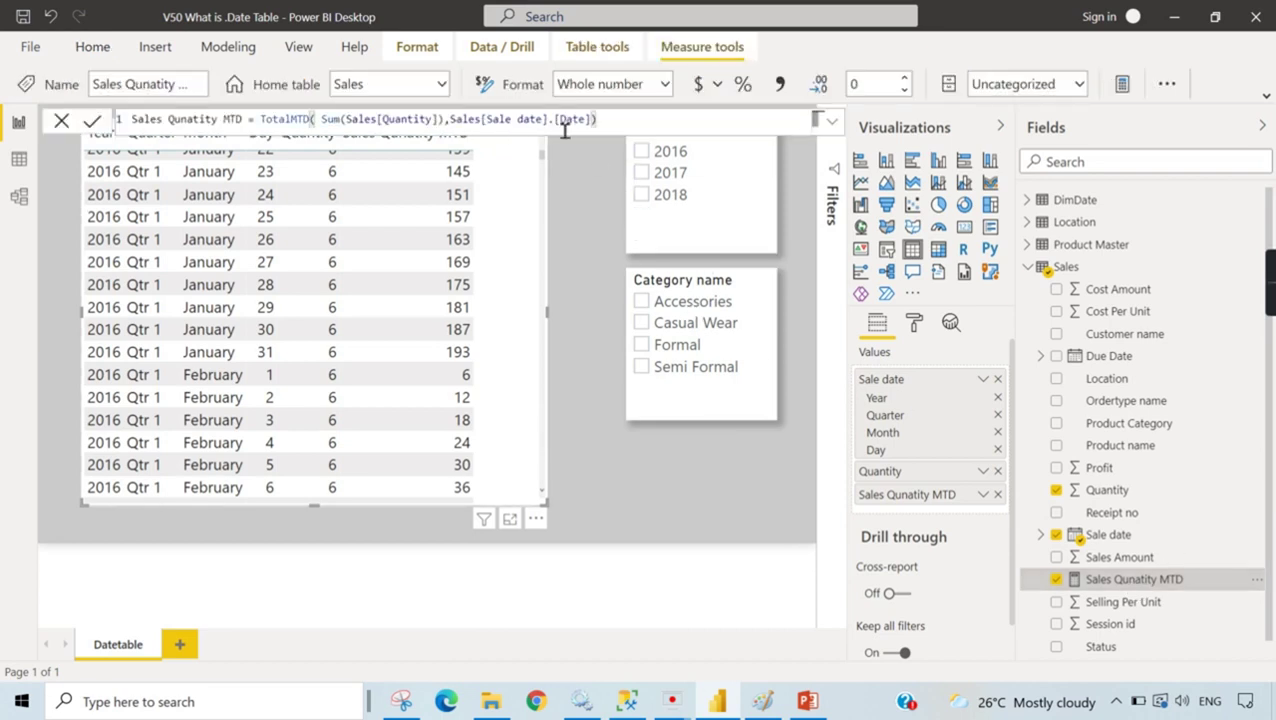
click(729, 517)
Step: Remove the table's Sale date hierarchy, re-add Sale date to Values, and open its display options
click(530, 406)
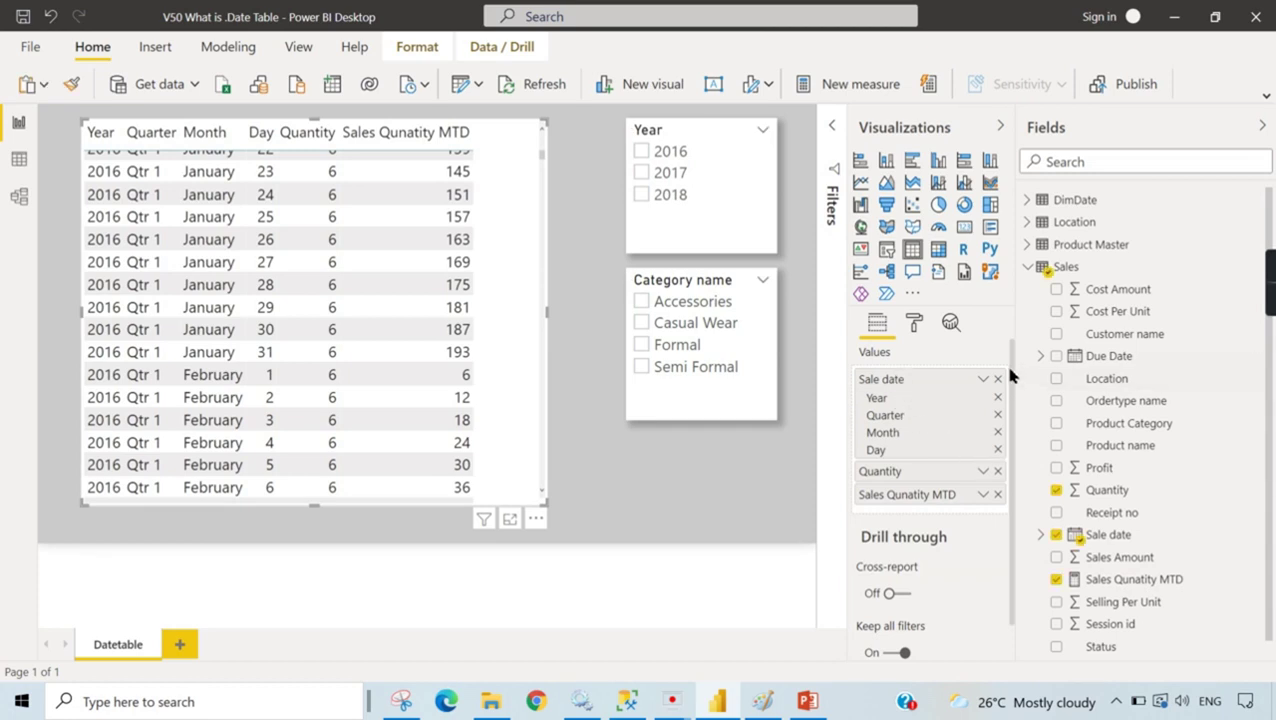
click(998, 381)
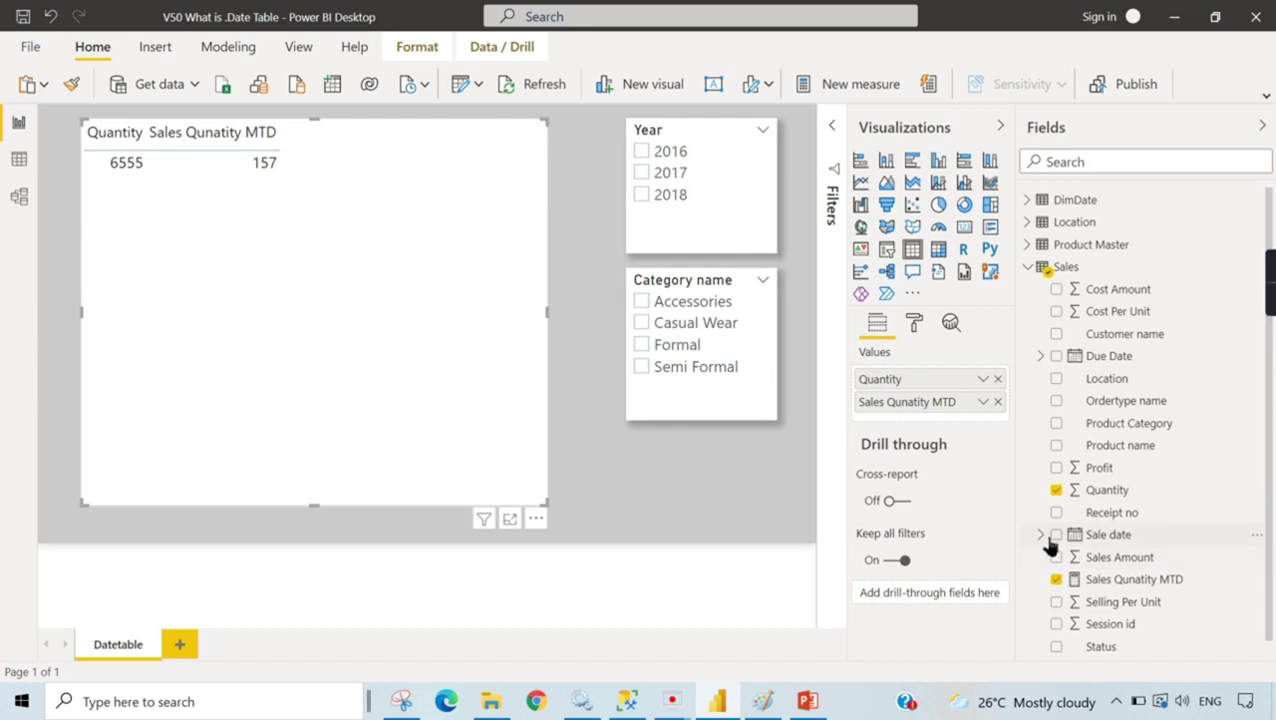
drag(1125, 540, 965, 388)
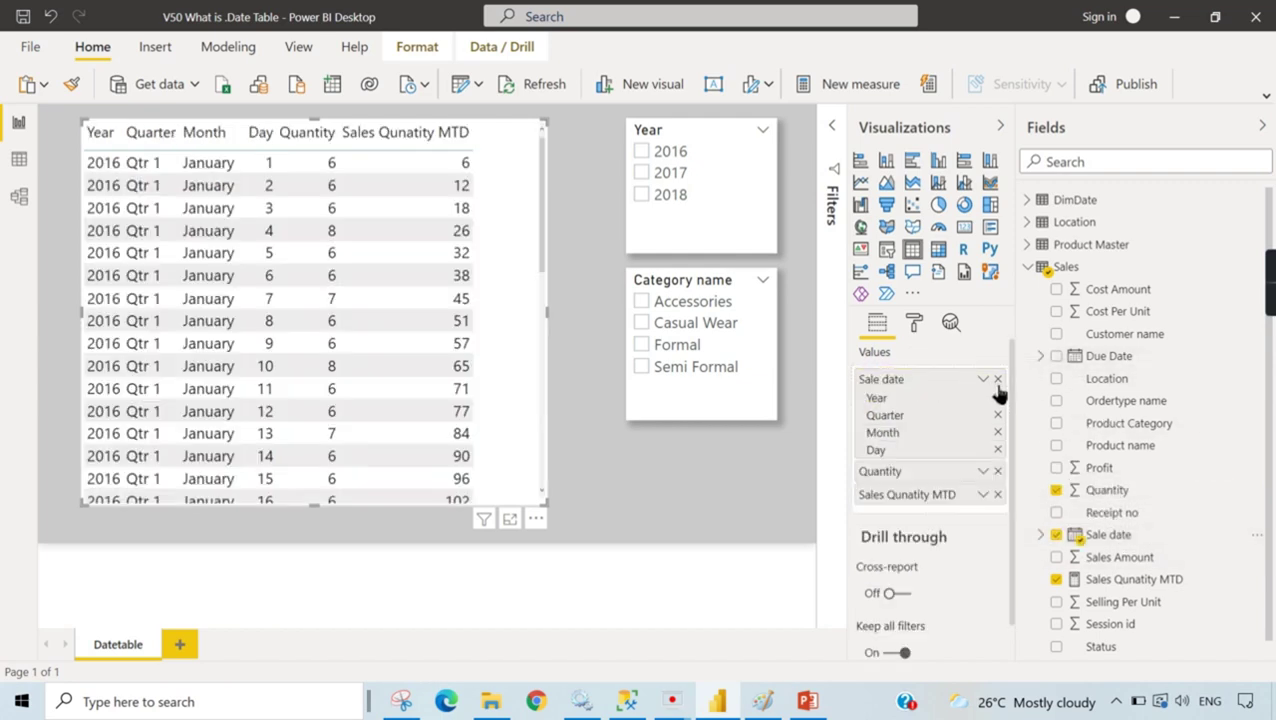
click(985, 384)
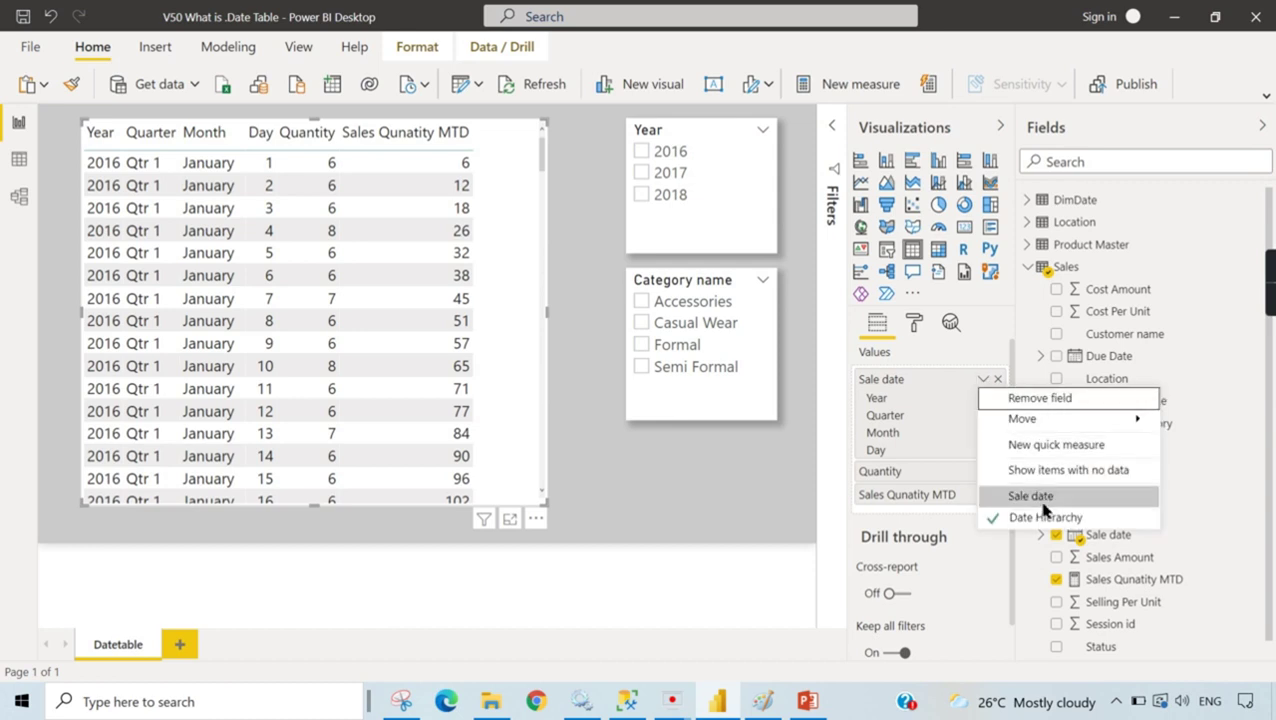
Step: Show Sale date as a plain date column in the table, then select the Sales Qunatity MTD measure
click(1041, 504)
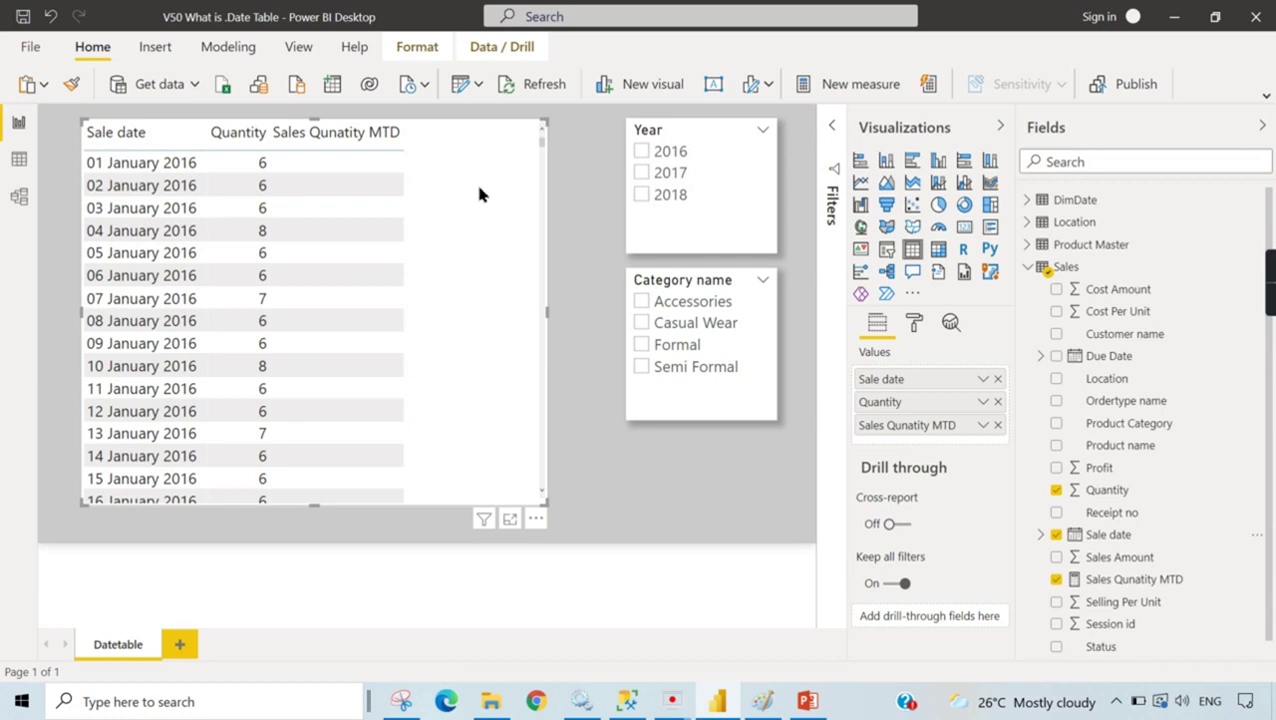
scroll(498, 346, down, 10)
scroll(500, 345, up, 10)
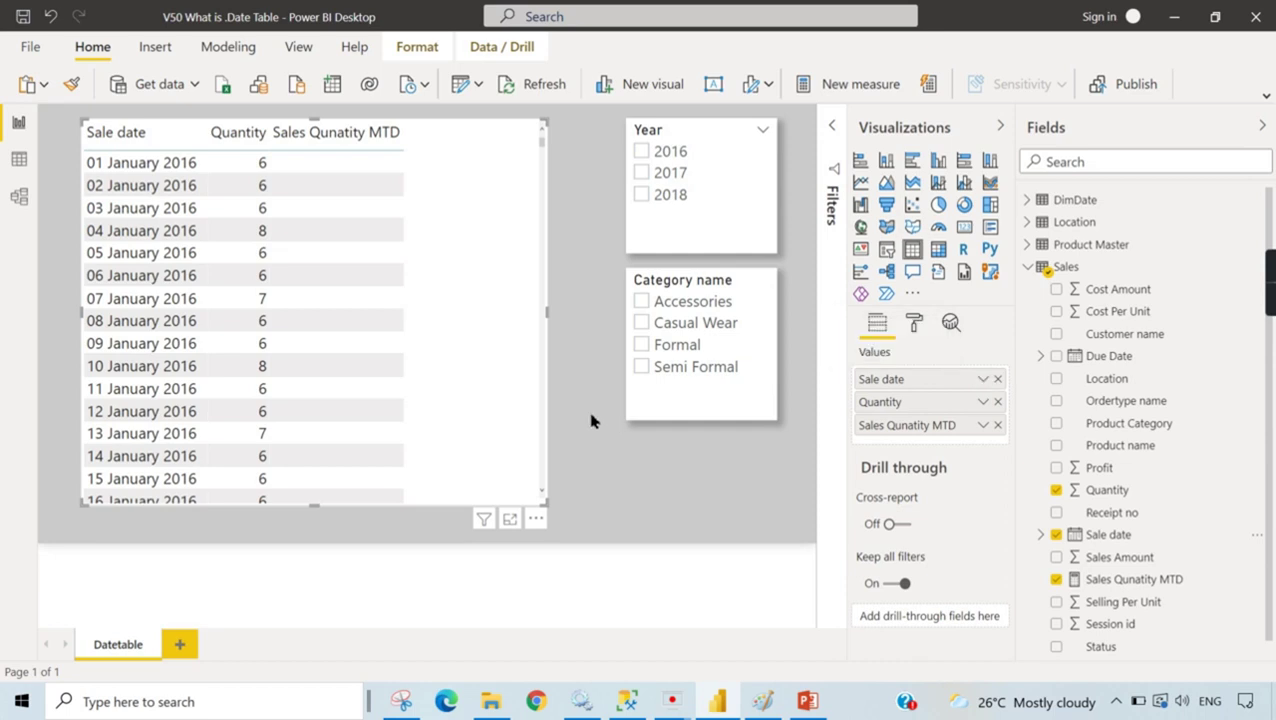
click(1133, 580)
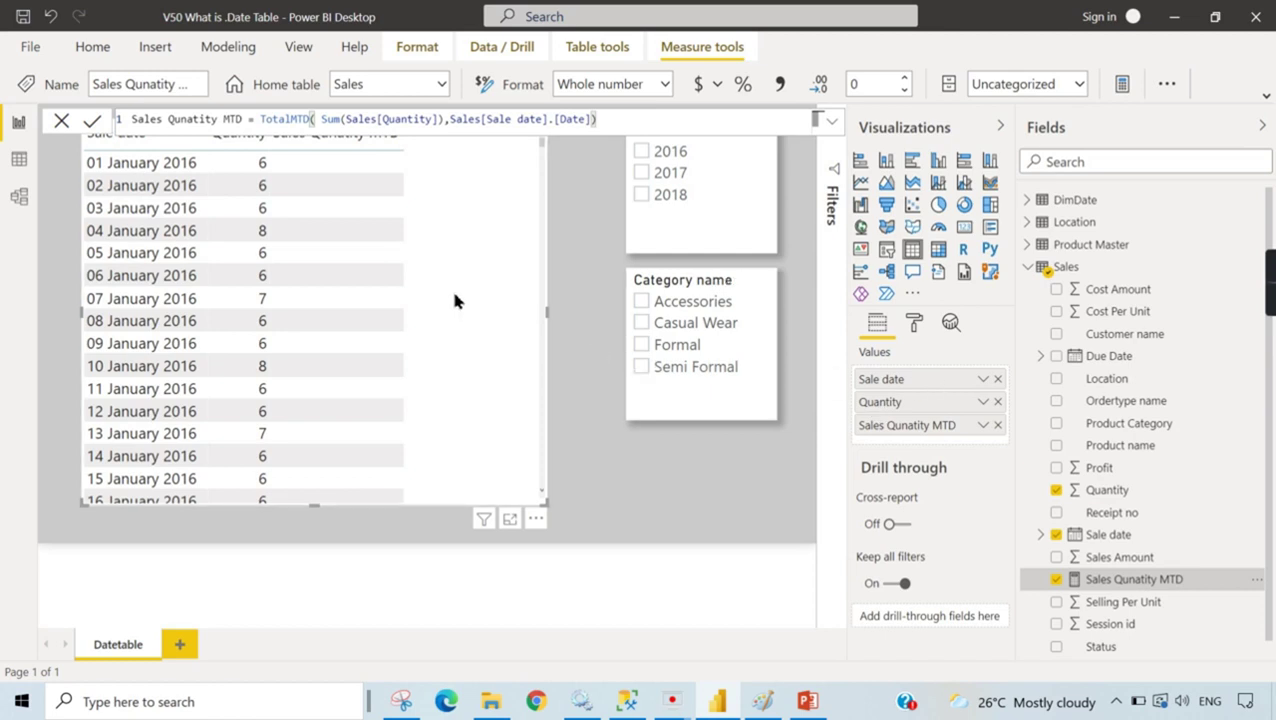
Step: Toggle Sale date between Date Hierarchy and plain date, then highlight .[Date] in the MTD formula
click(983, 379)
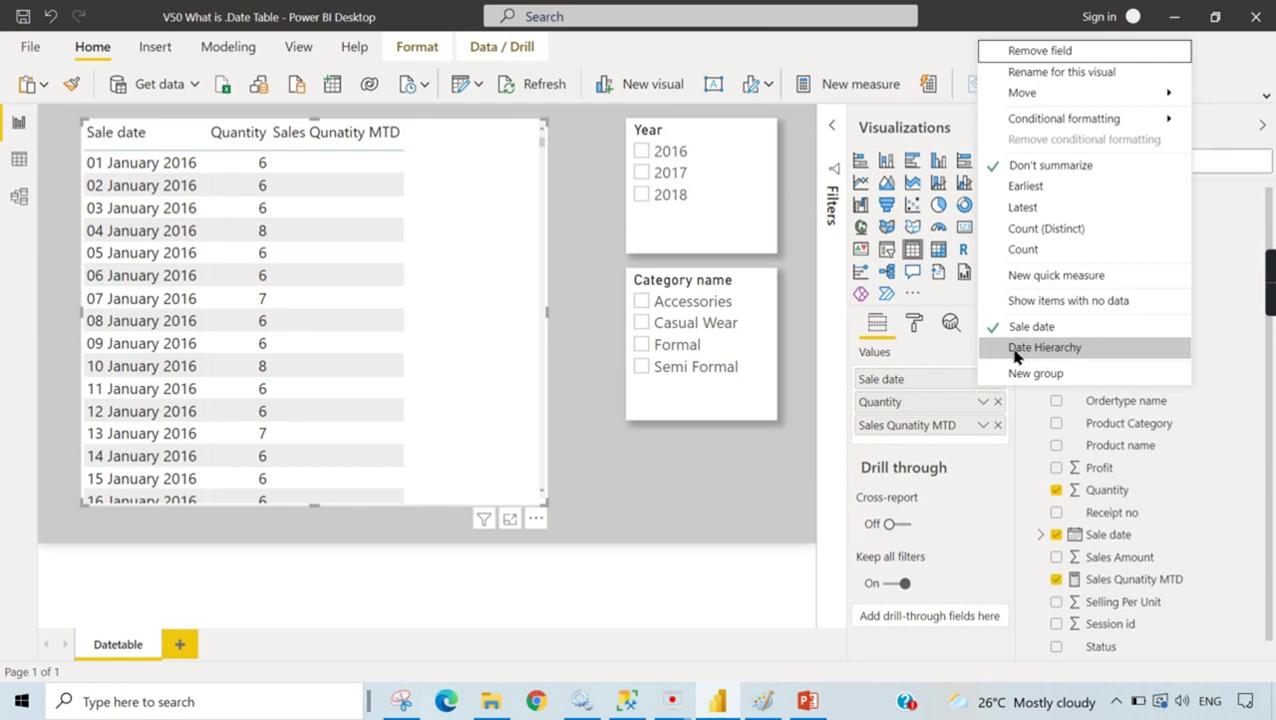
click(1020, 350)
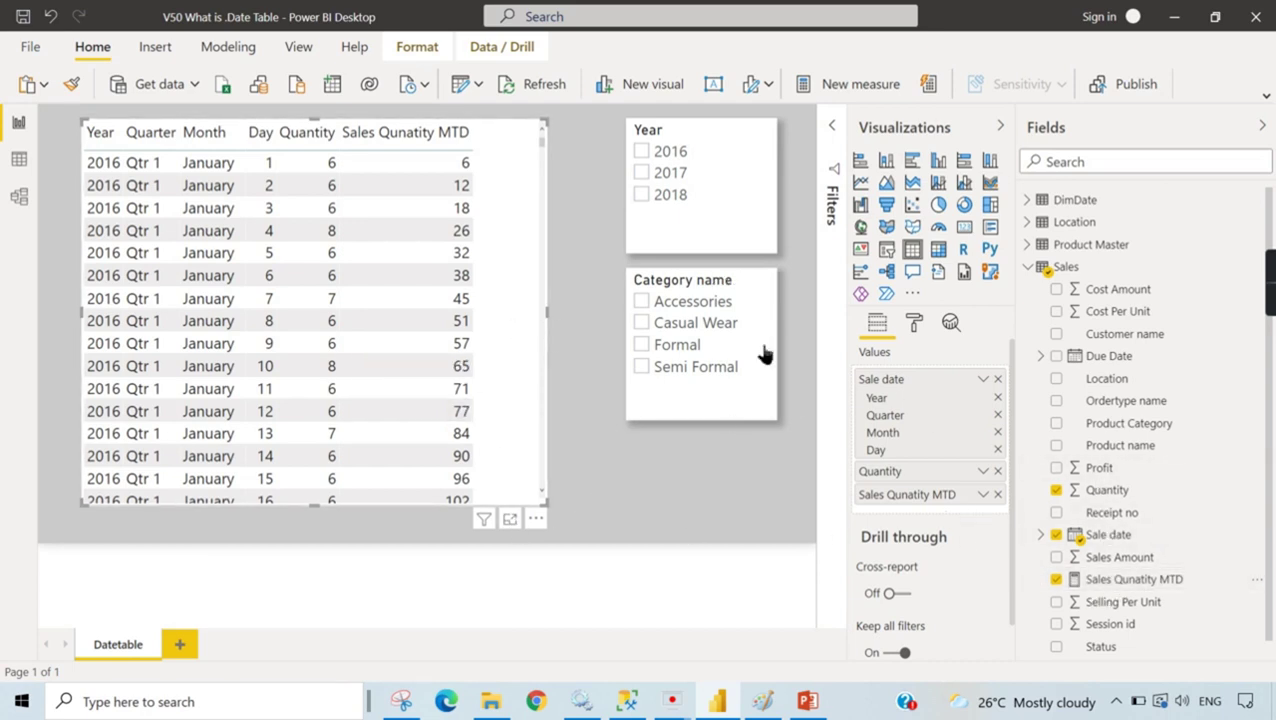
click(983, 380)
click(1017, 493)
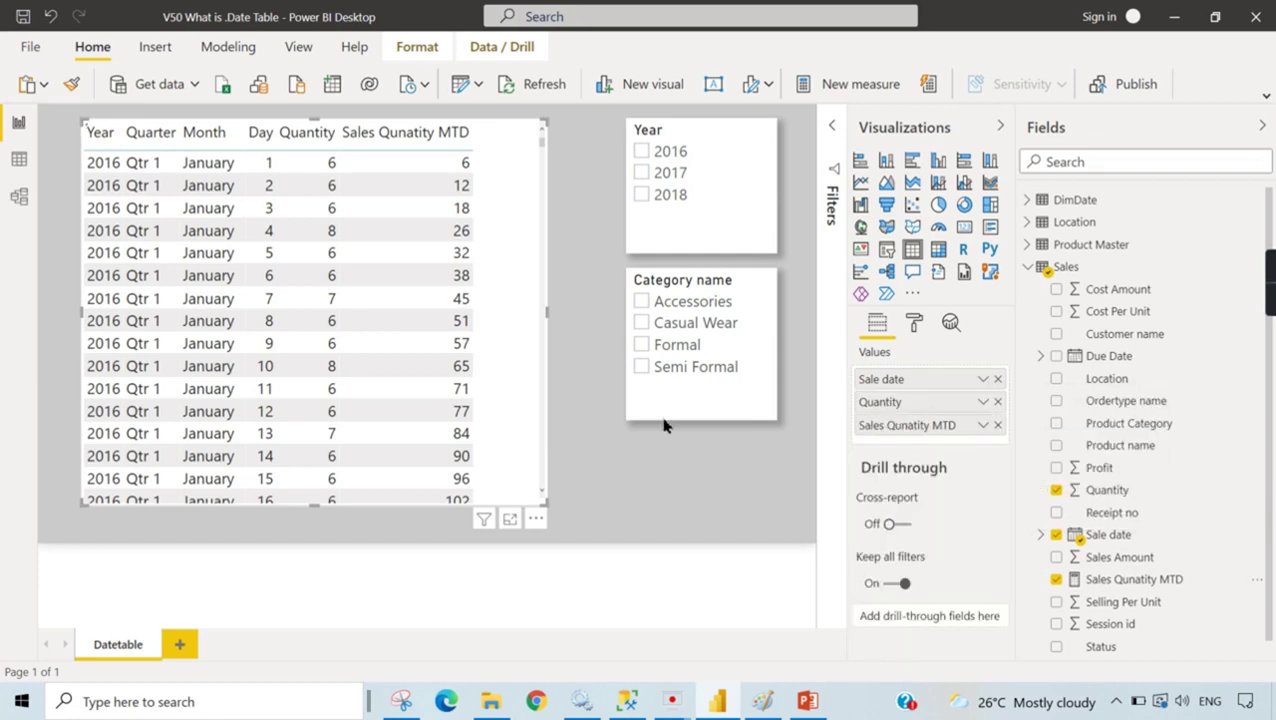
click(1166, 580)
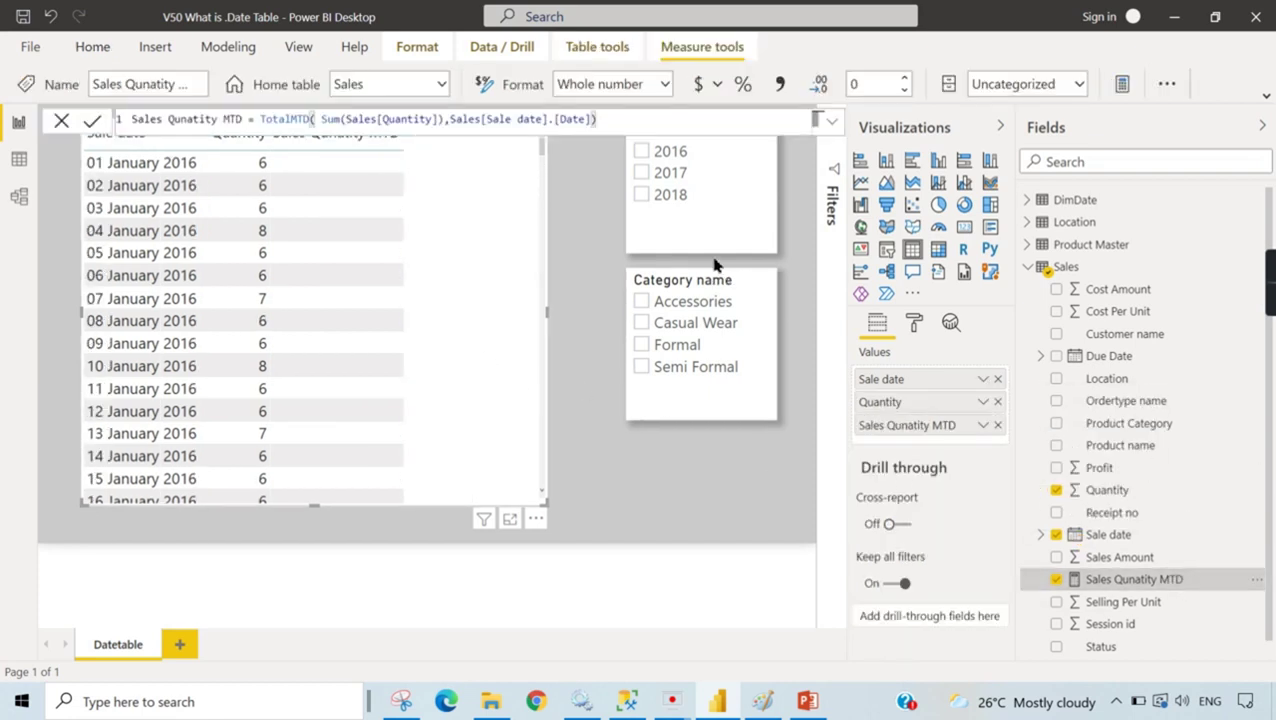
drag(553, 121, 592, 120)
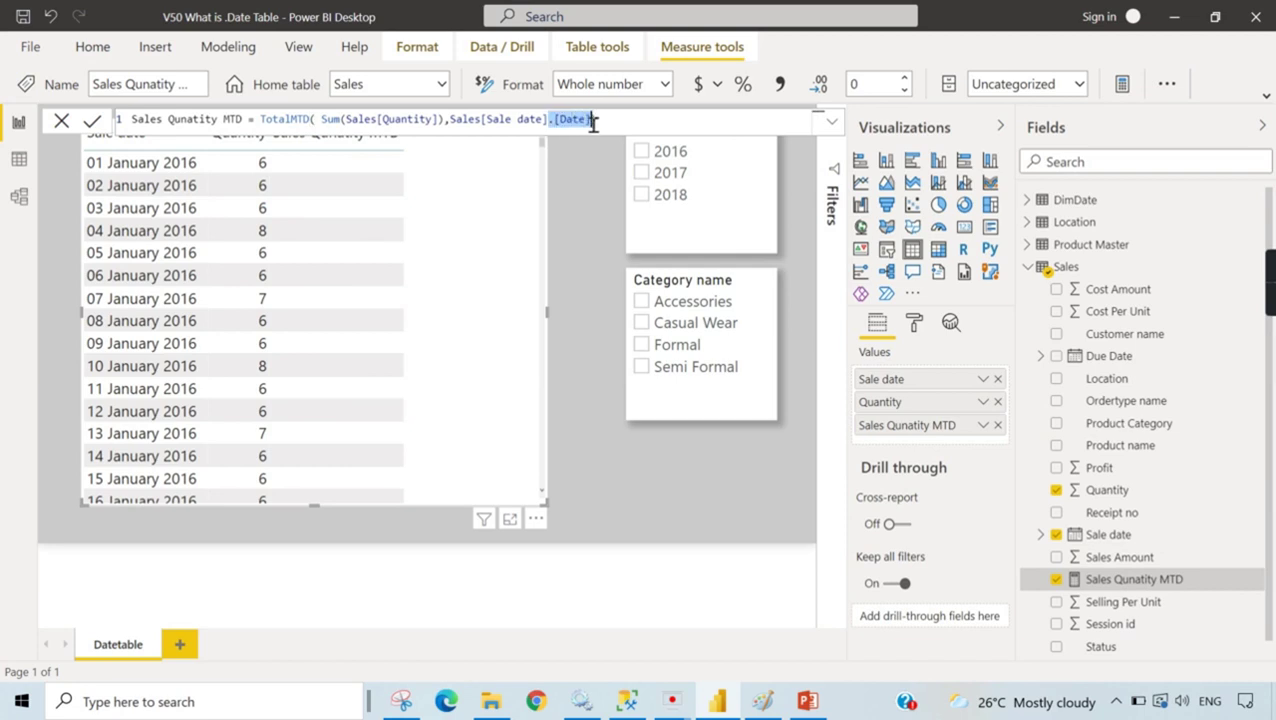
Step: Delete .[Date] so the MTD formula uses Sales[Sale date] directly, and commit the measure
key(BackSpace)
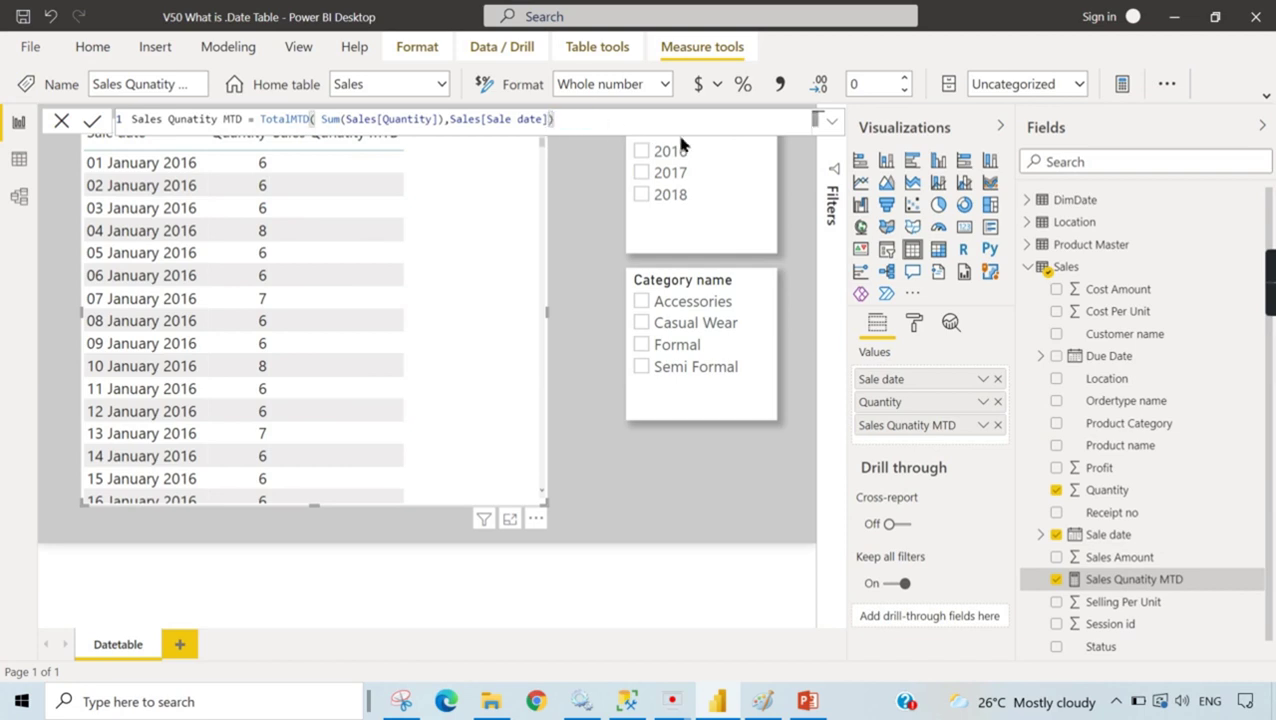
key(Return)
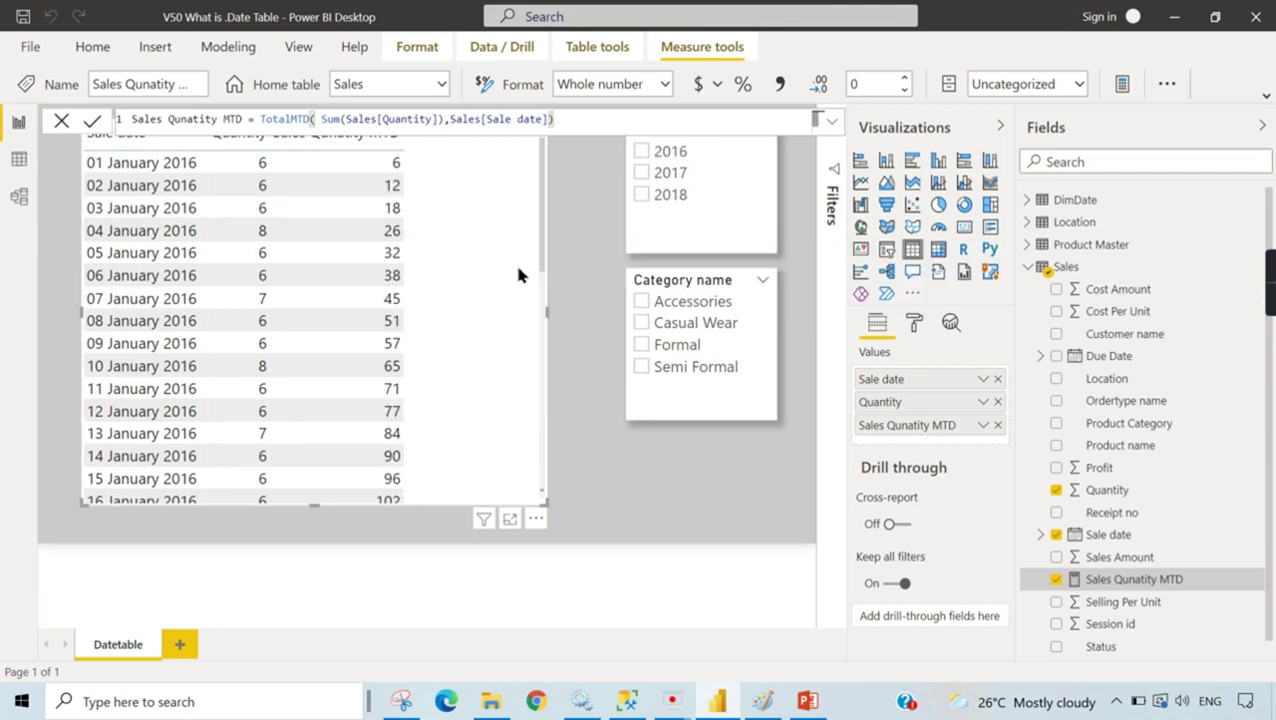
click(444, 234)
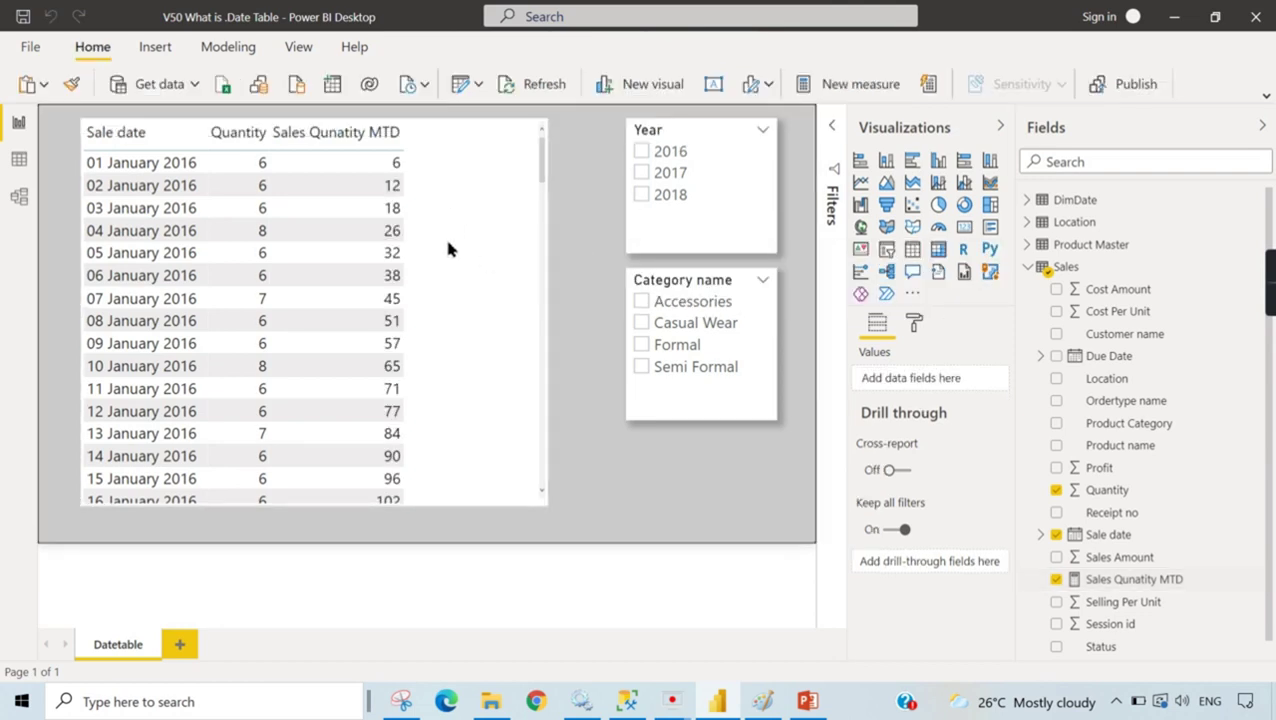
click(1115, 580)
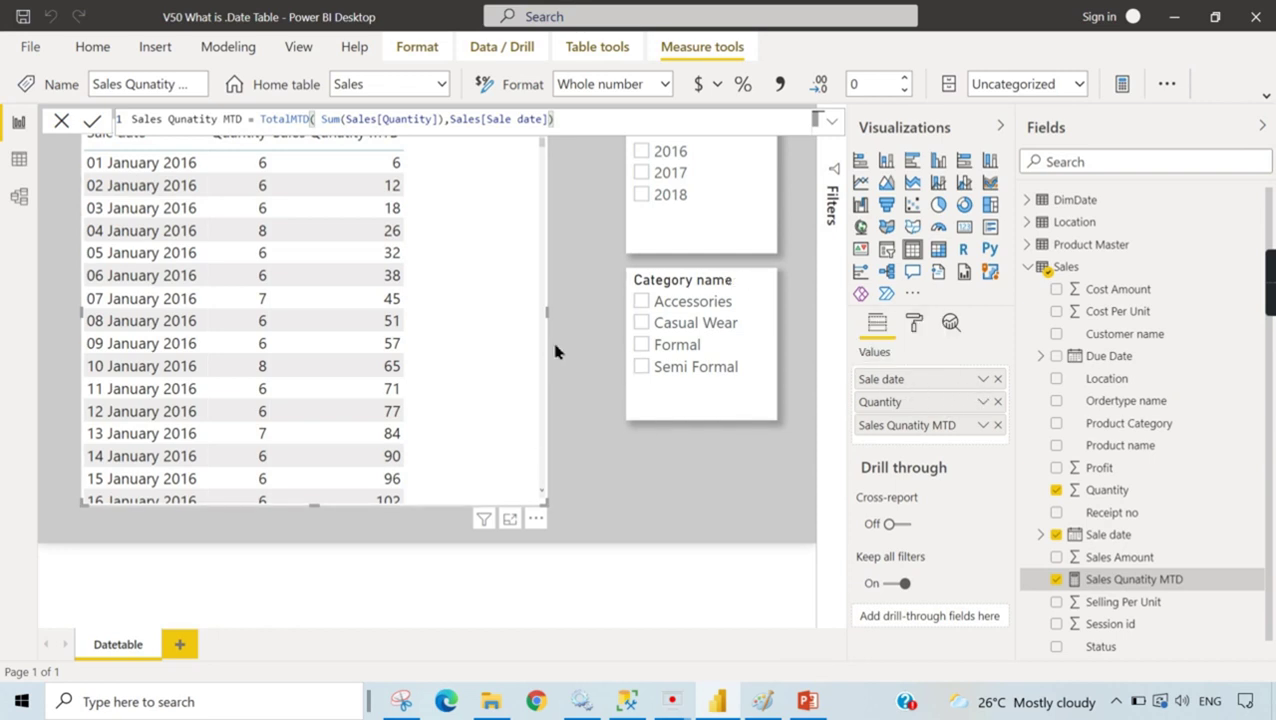
click(644, 522)
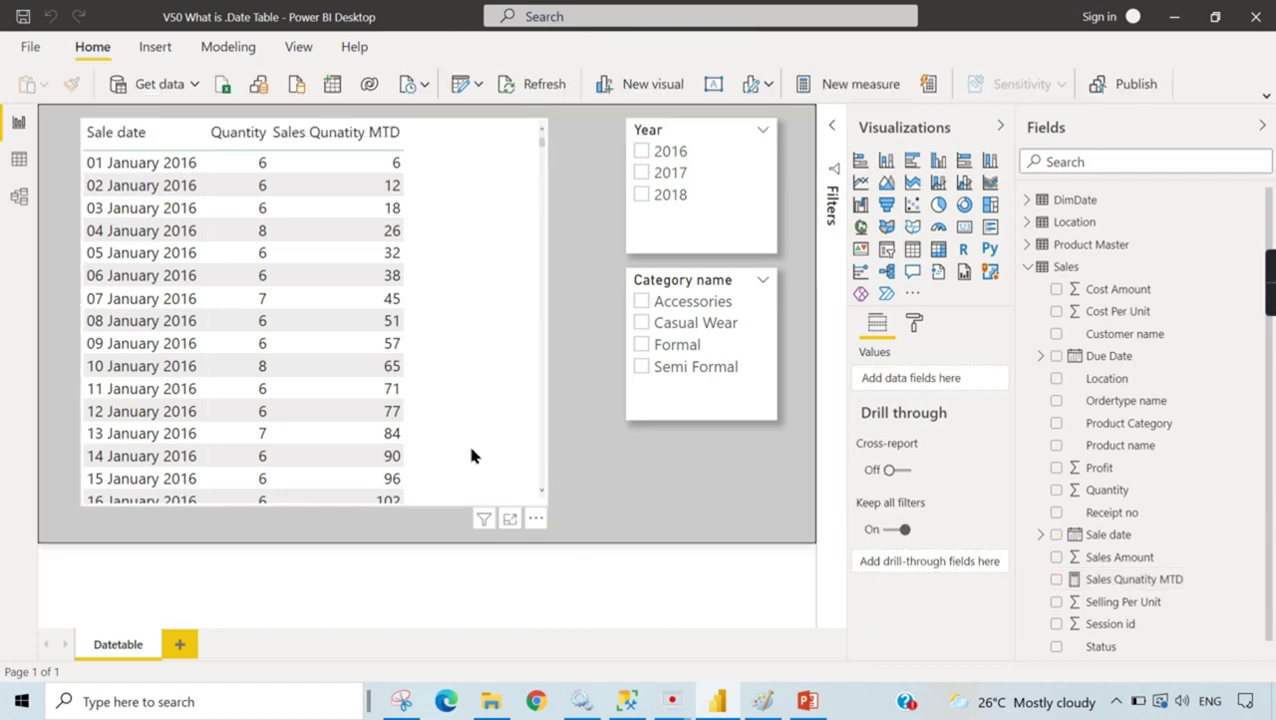
click(1140, 584)
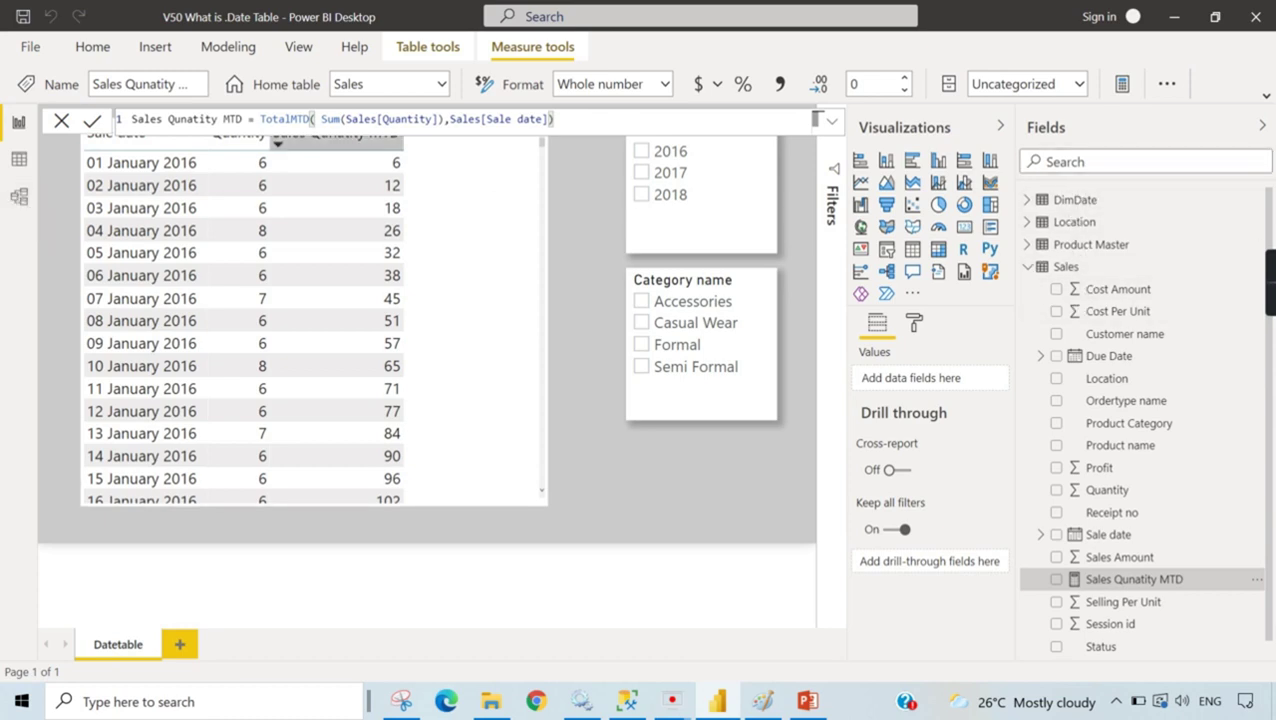
Step: In Model view, drag DimDate's Date onto the Sales table to relate them
click(19, 198)
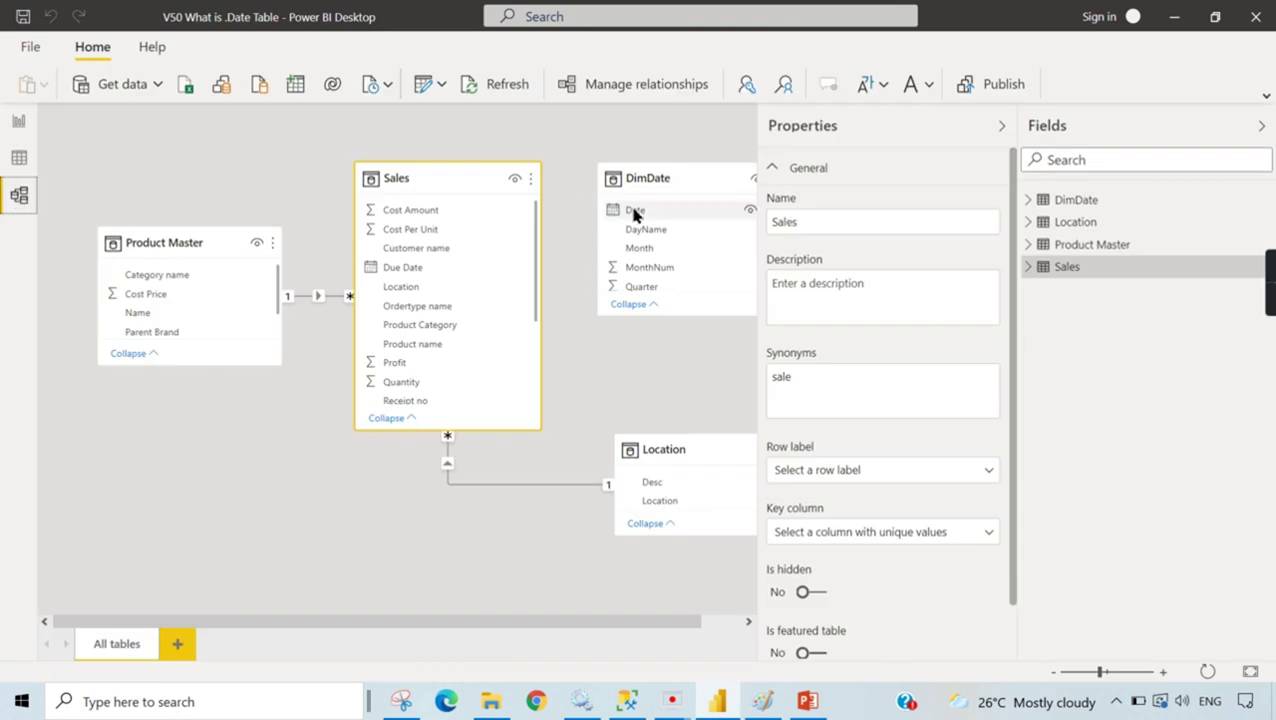
scroll(465, 283, down, 3)
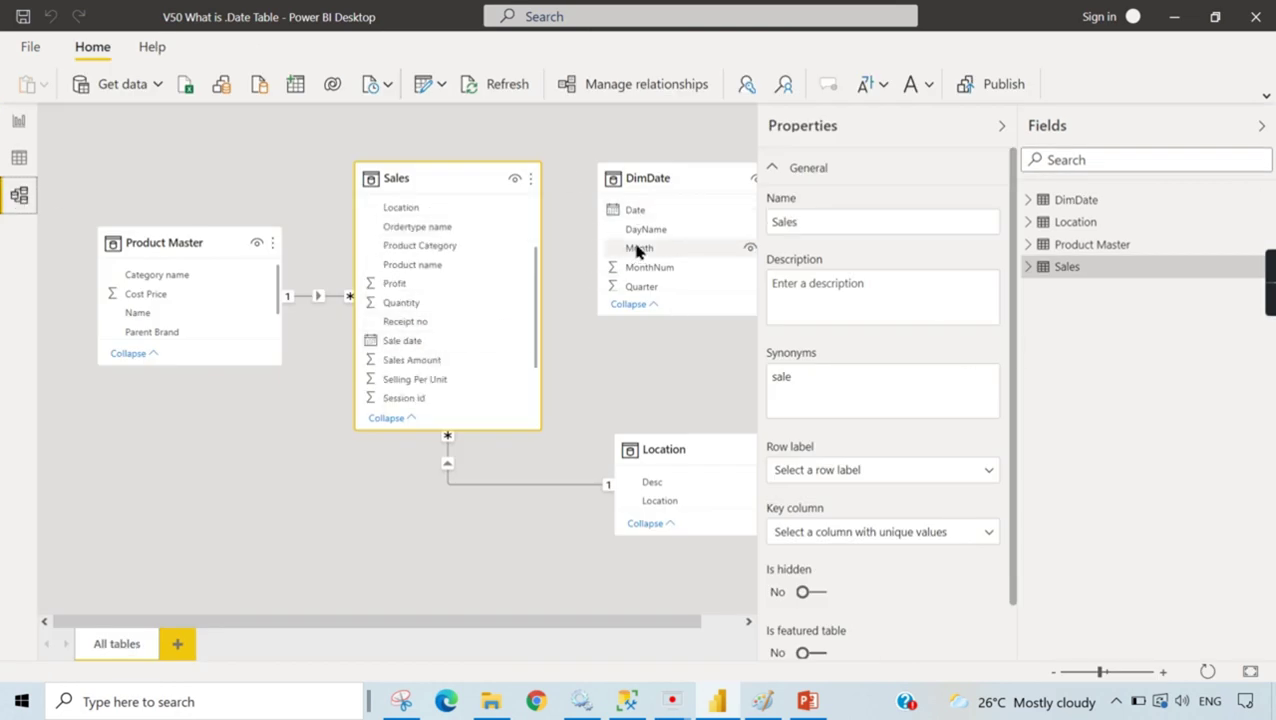
drag(641, 219, 573, 353)
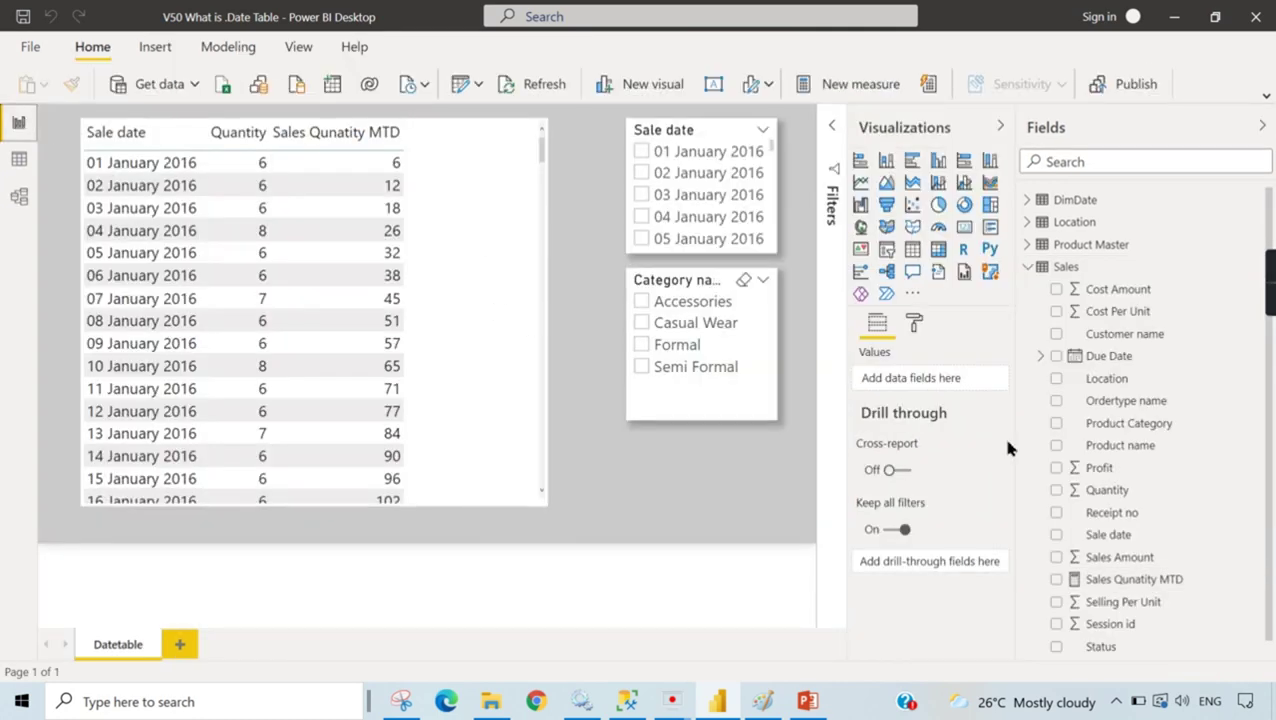
Step: Remove Sale date from the table visual's values
scroll(1197, 587, down, 1)
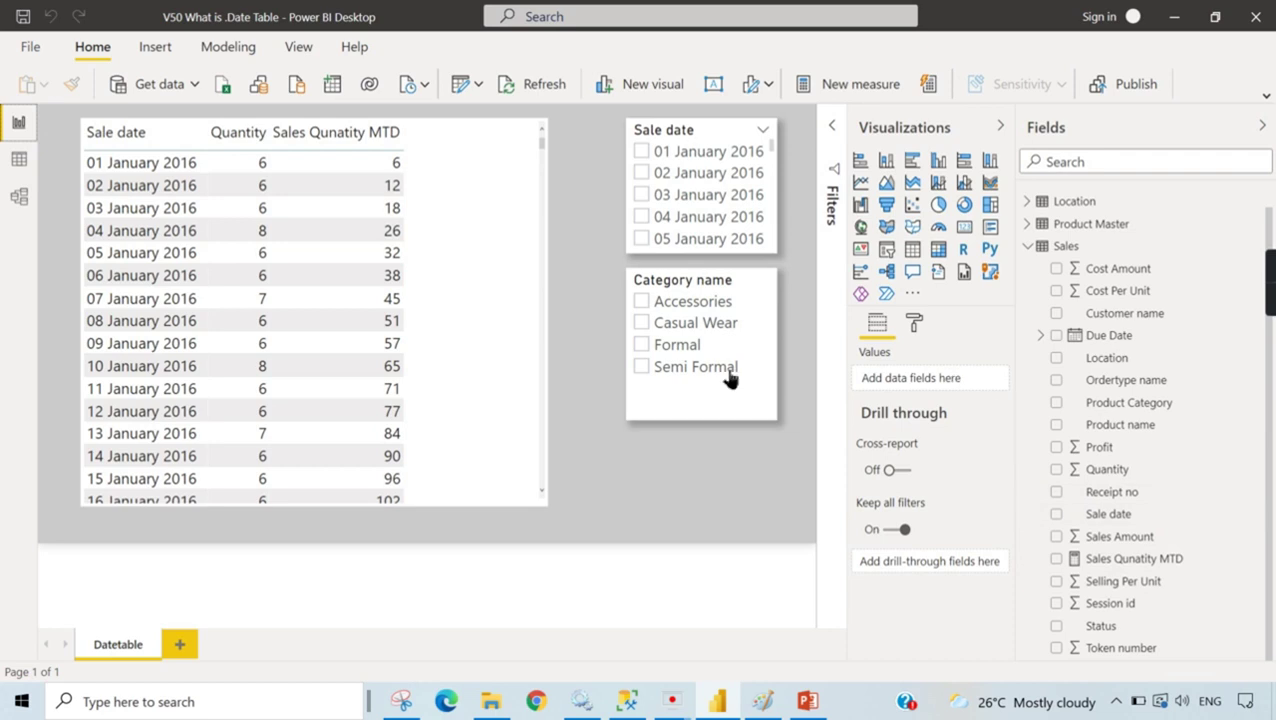
click(490, 343)
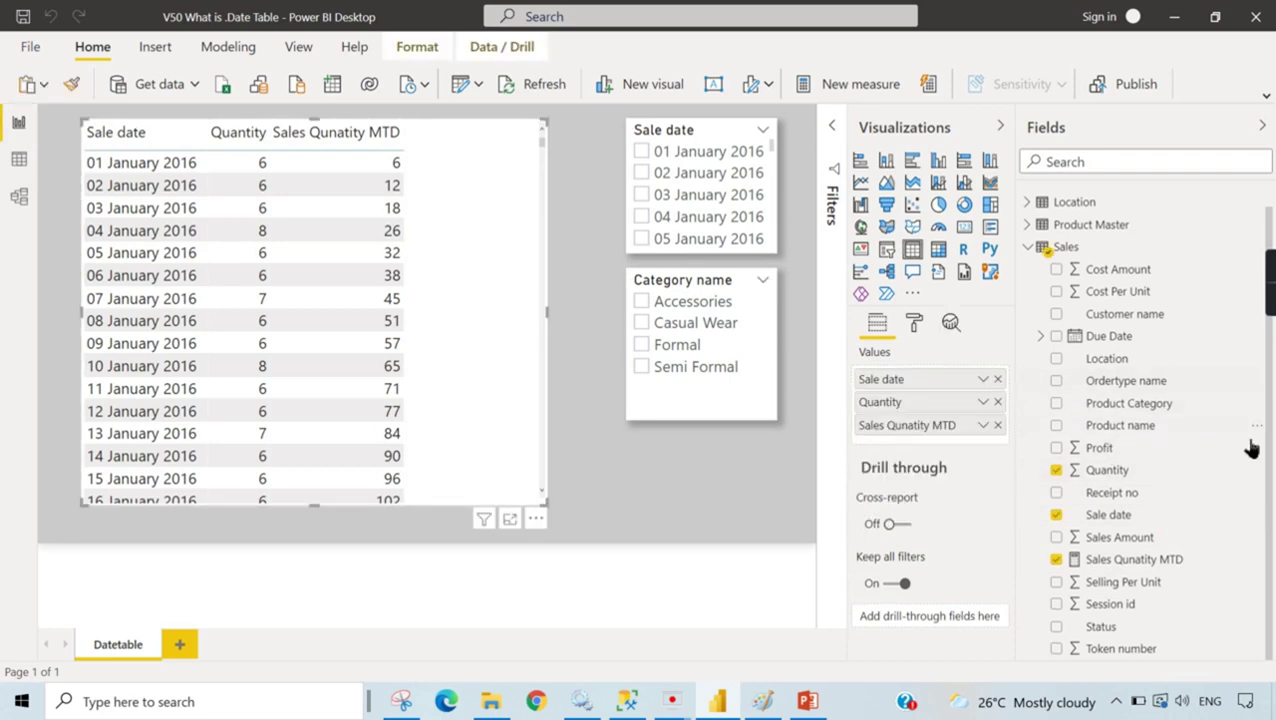
click(1057, 514)
click(1057, 514)
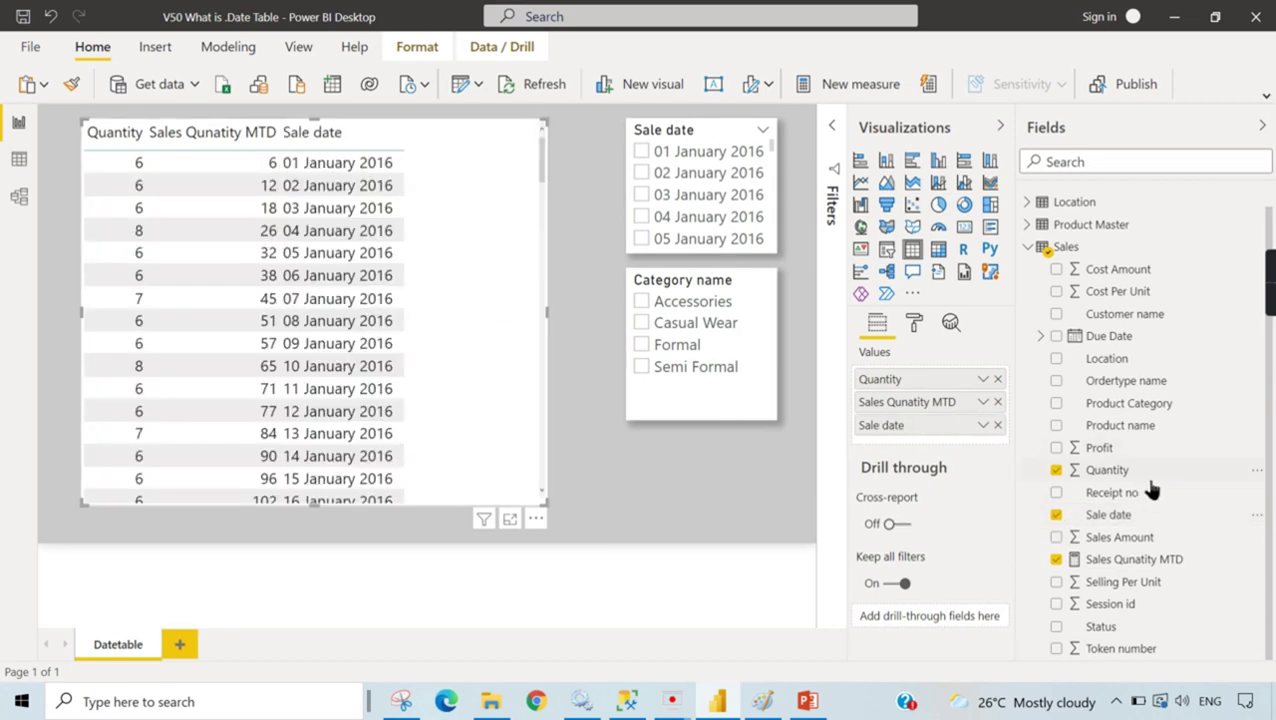
click(1057, 514)
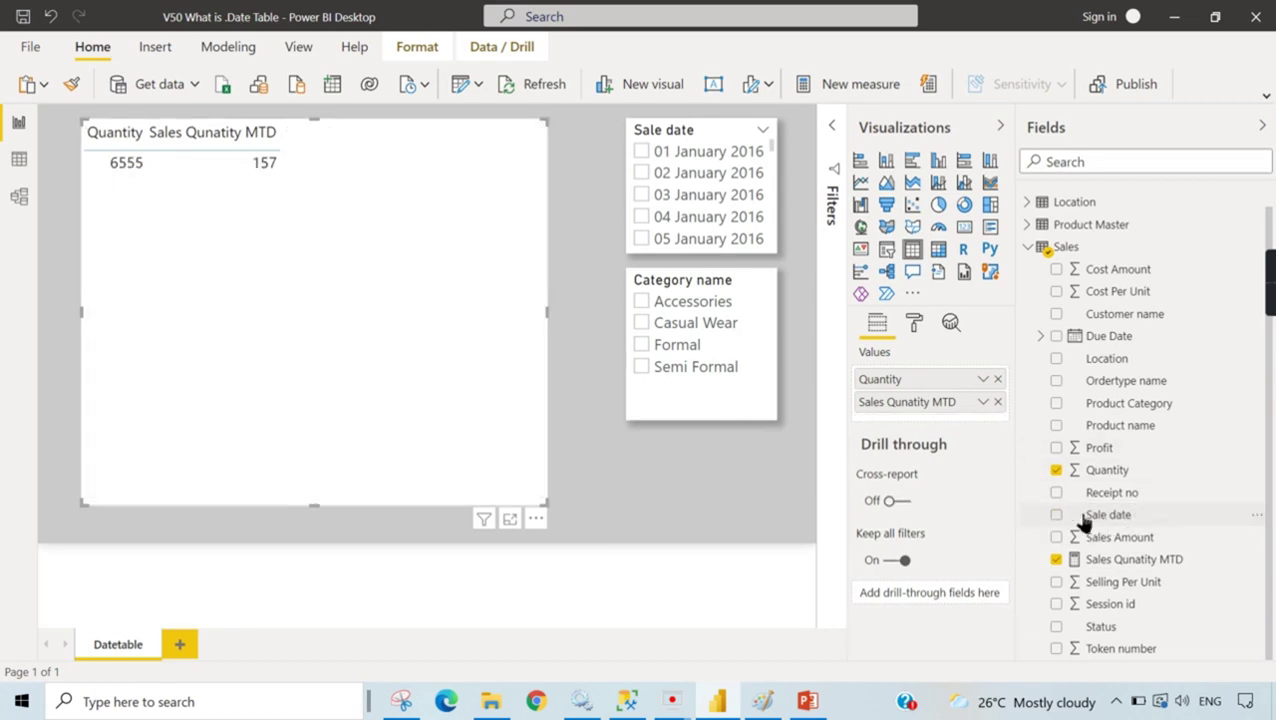
Step: Add DimDate's Date hierarchy to the table's values beside Quantity and Sales Qunatity MTD
click(1030, 248)
click(1028, 200)
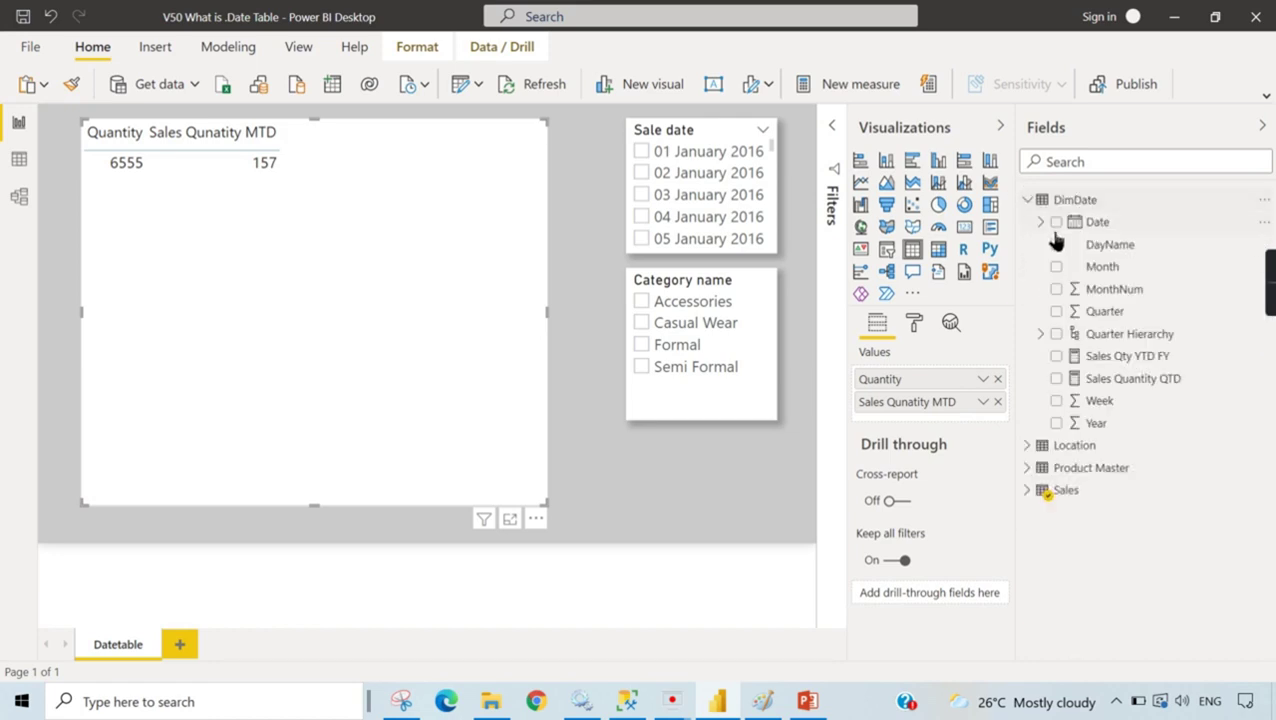
click(1085, 226)
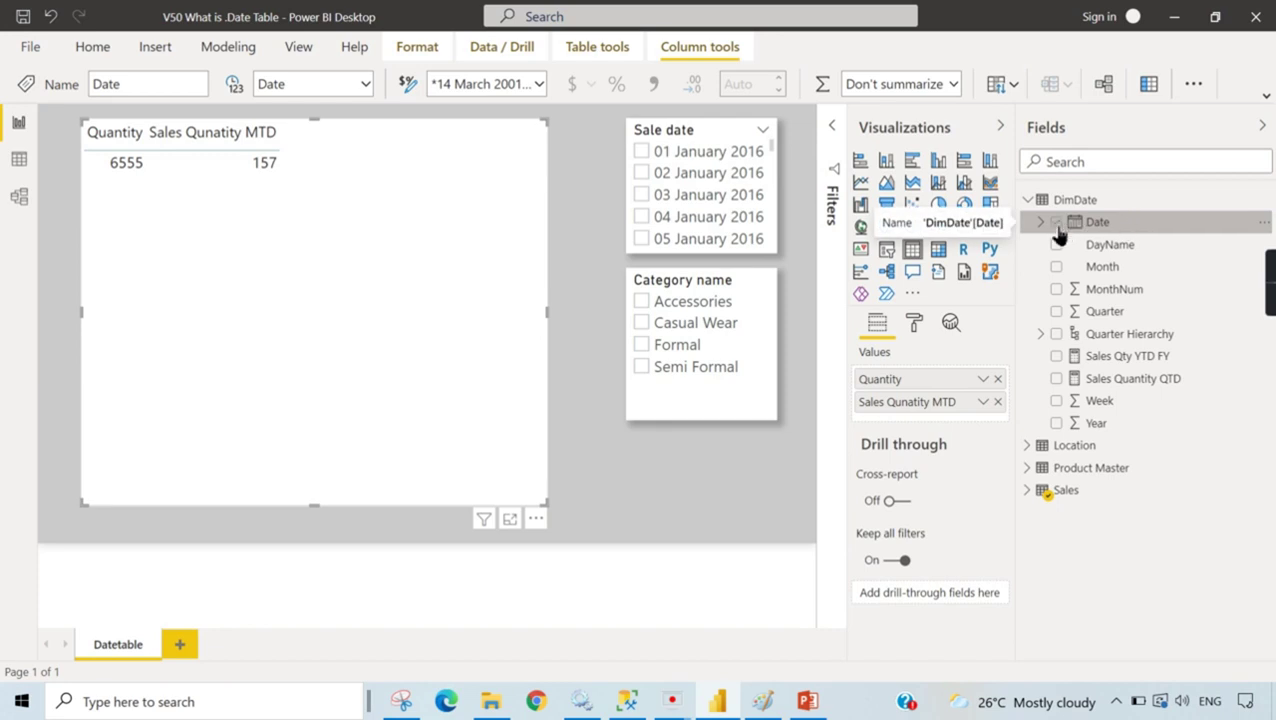
drag(1099, 228, 960, 380)
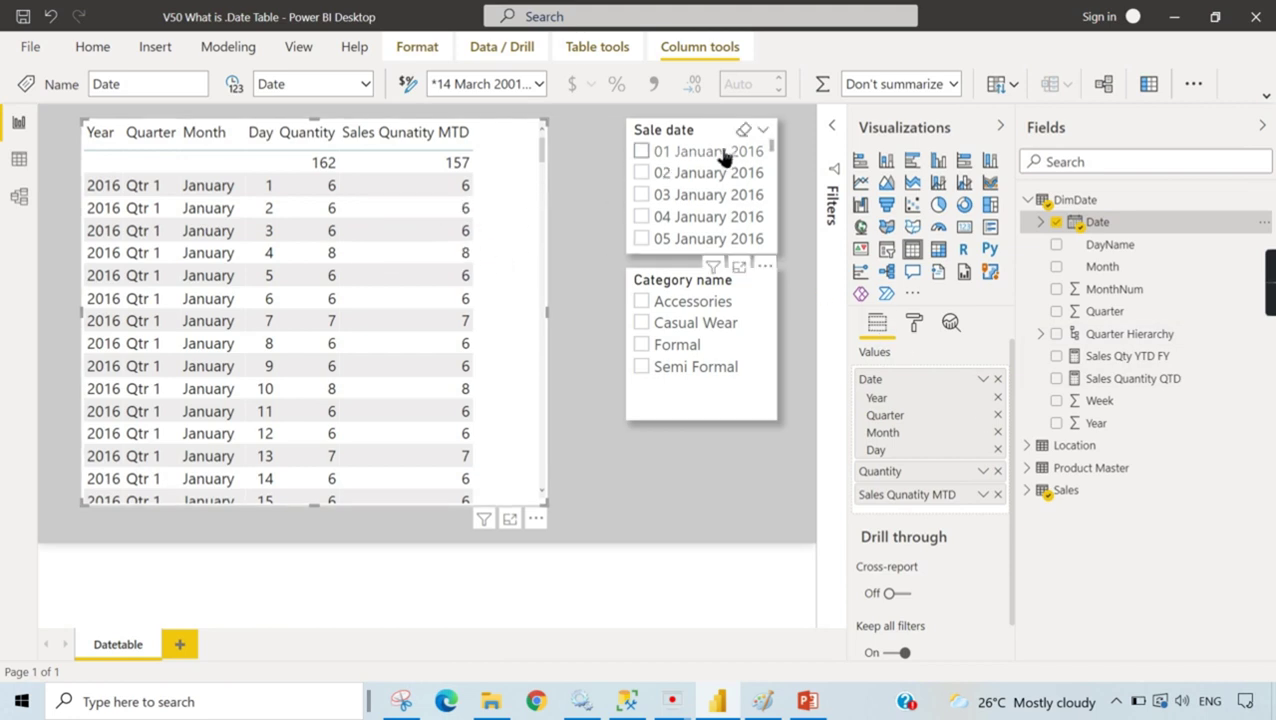
Step: Replace the slicer's Sale date field with DimDate Year and select 2016
click(685, 143)
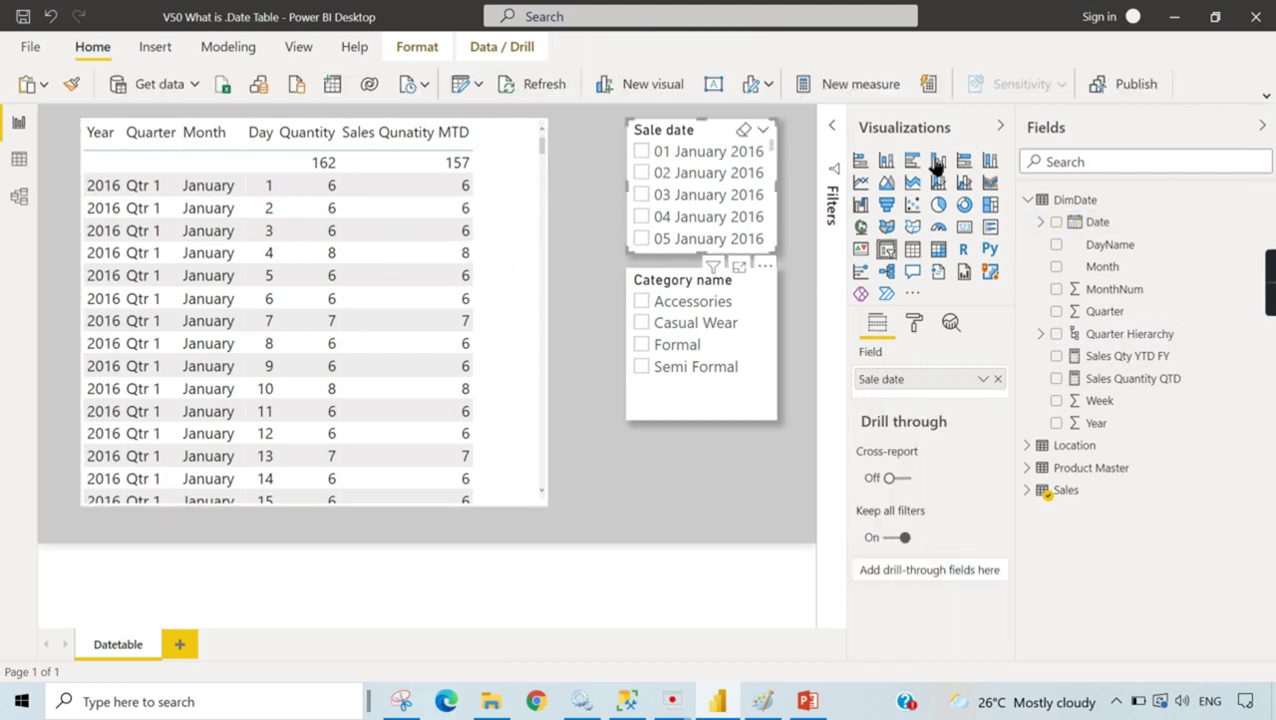
click(997, 380)
drag(1096, 423, 940, 380)
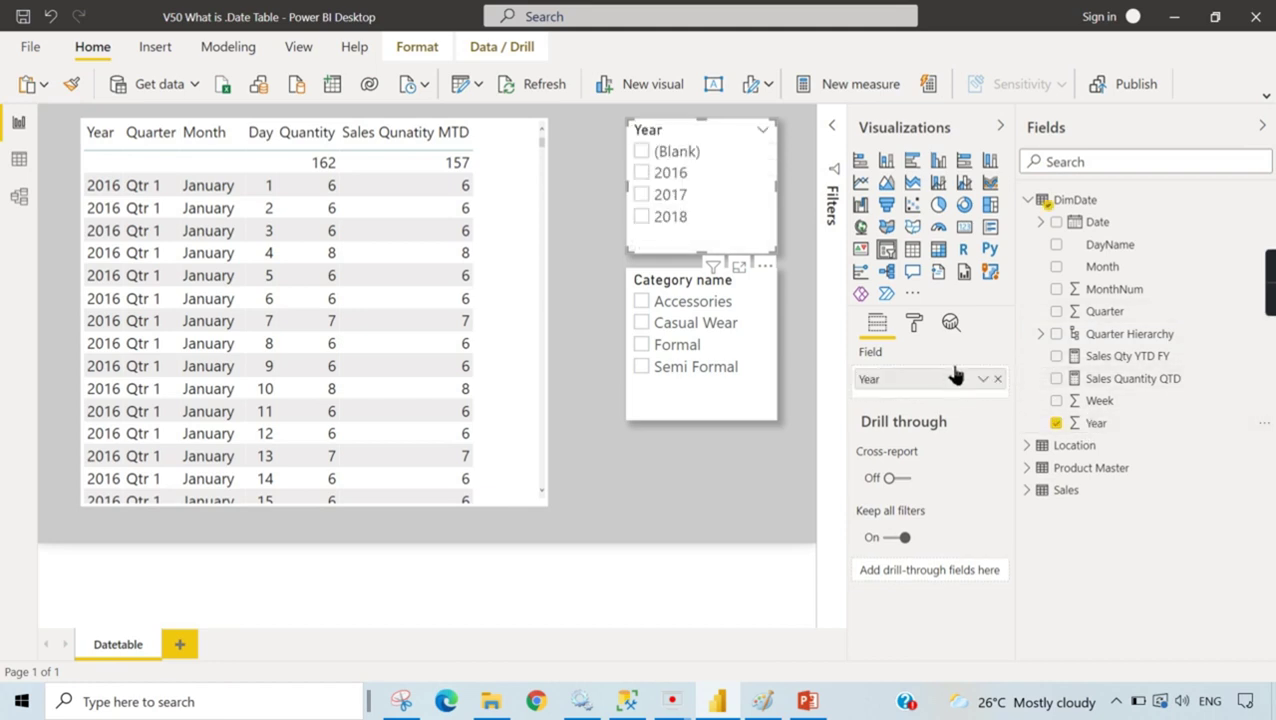
click(641, 172)
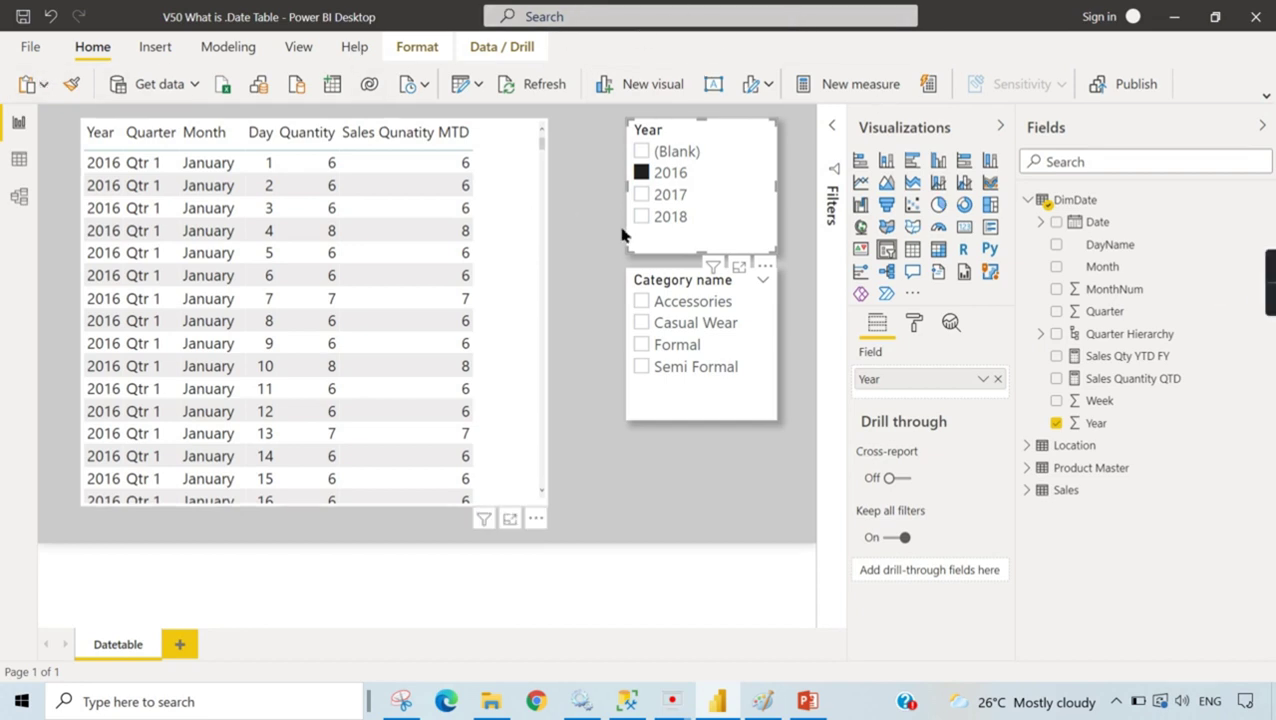
click(530, 293)
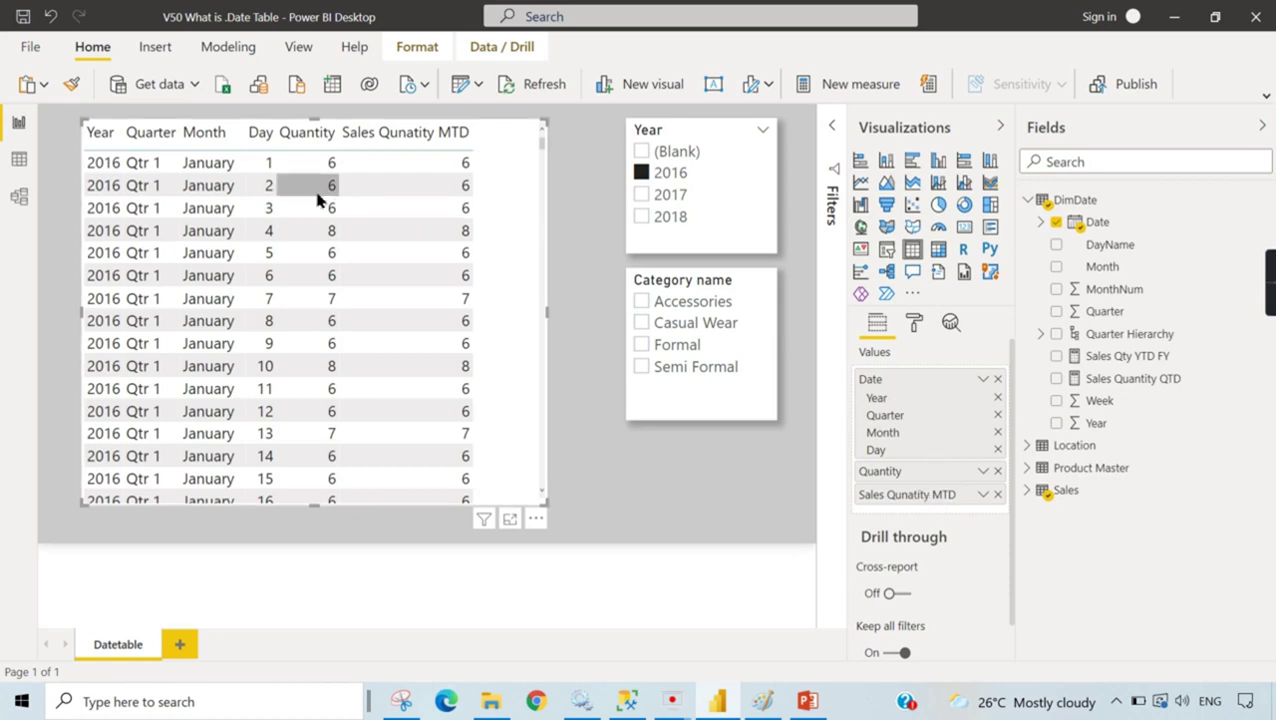
Step: Show plain dates in the table and change the MTD measure's date column to DimDate[Date]
click(985, 380)
click(1025, 496)
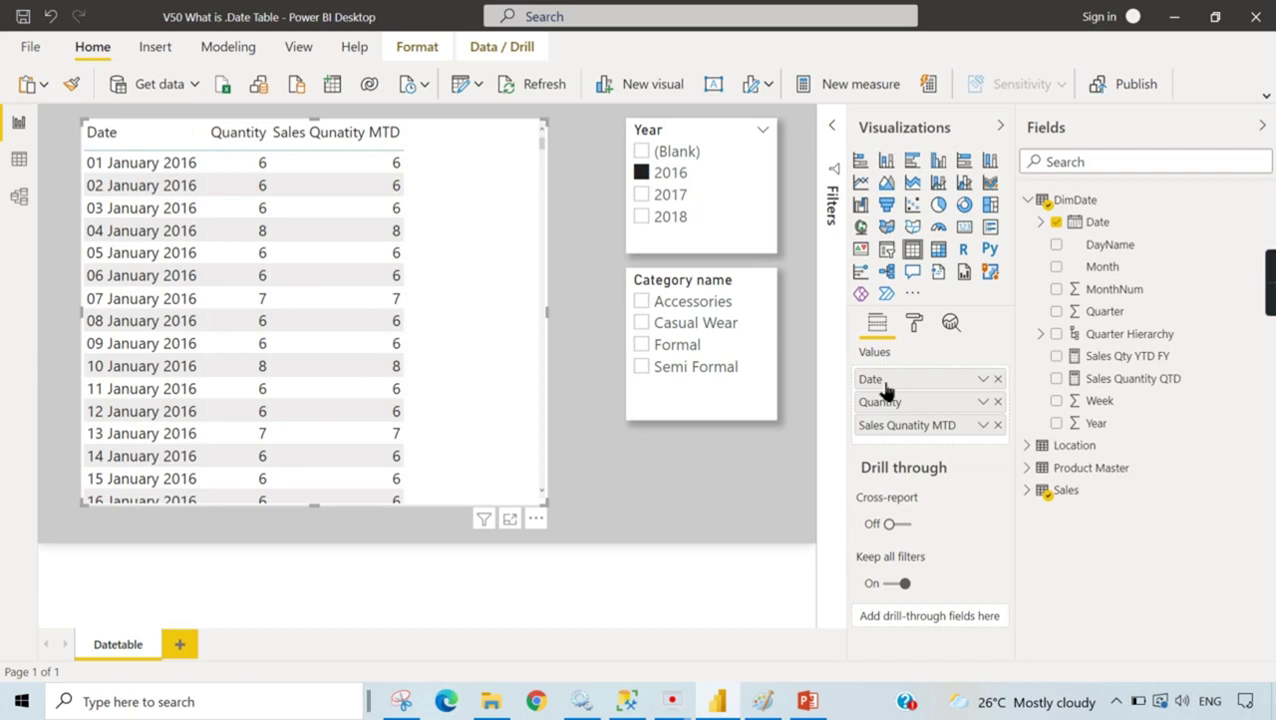
click(1030, 492)
scroll(1150, 575, down, 3)
click(1130, 561)
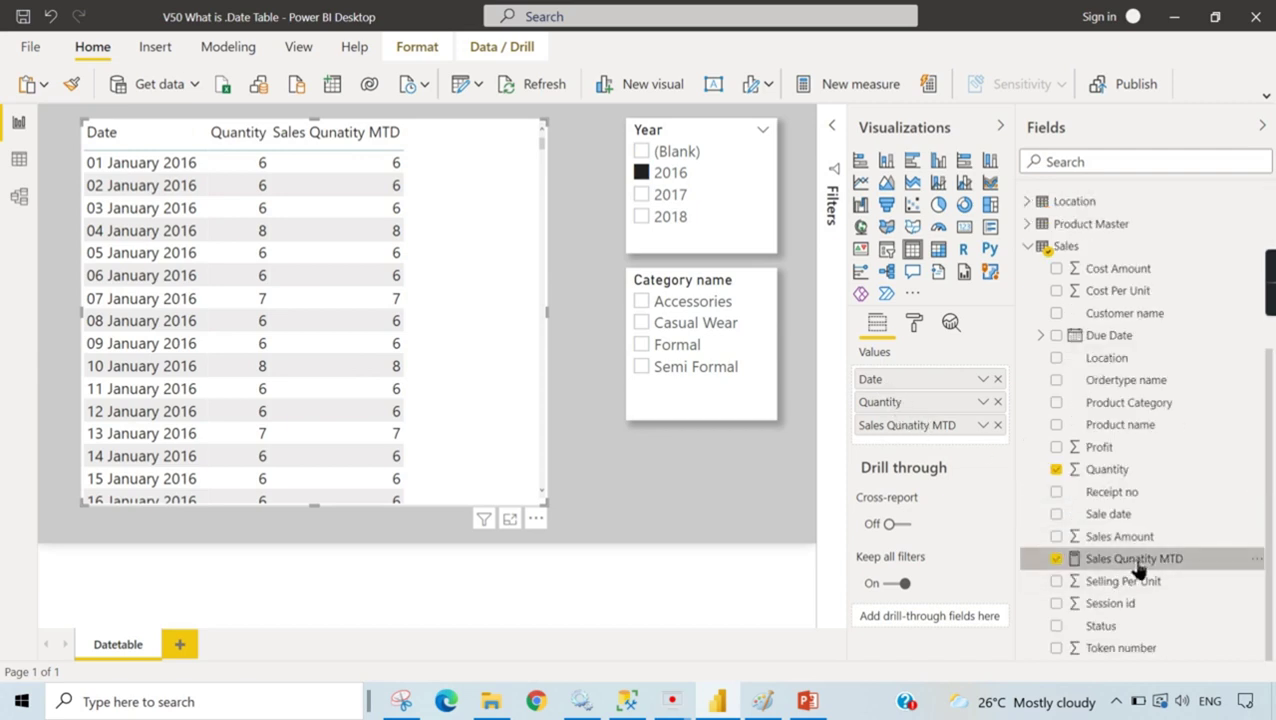
scroll(1119, 240, up, 3)
scroll(1117, 229, up, 1)
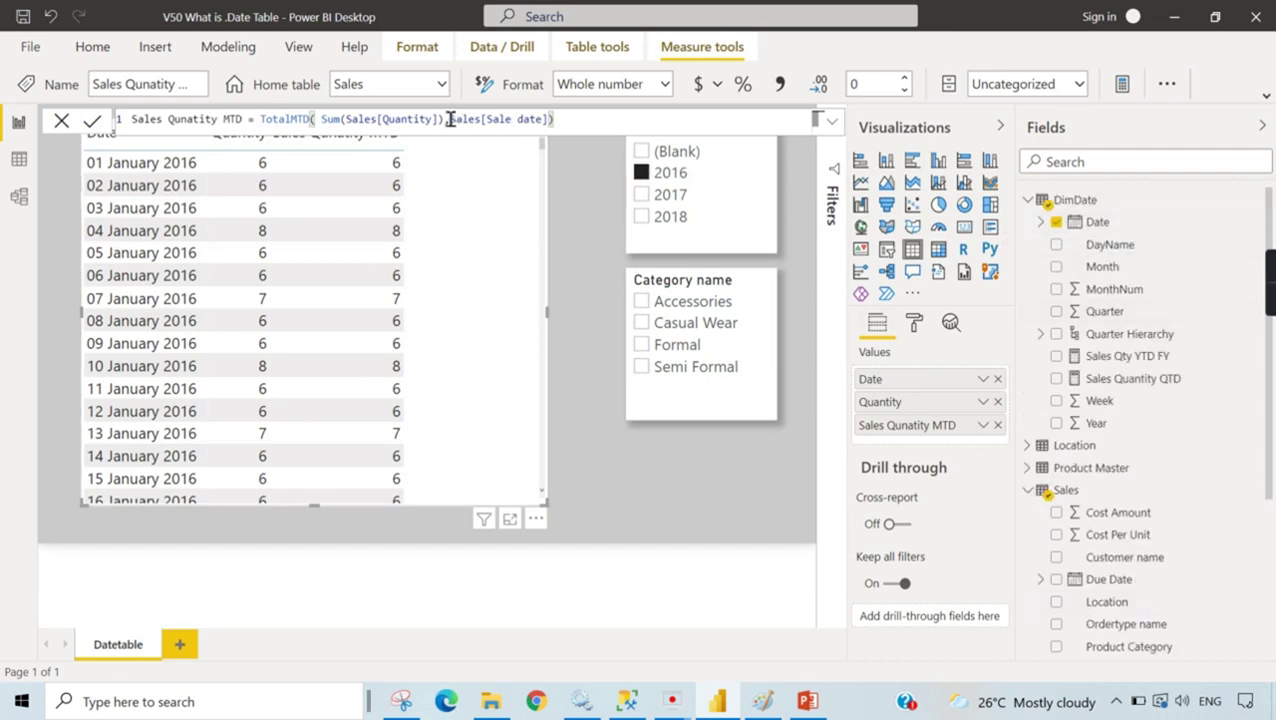
drag(450, 120, 557, 124)
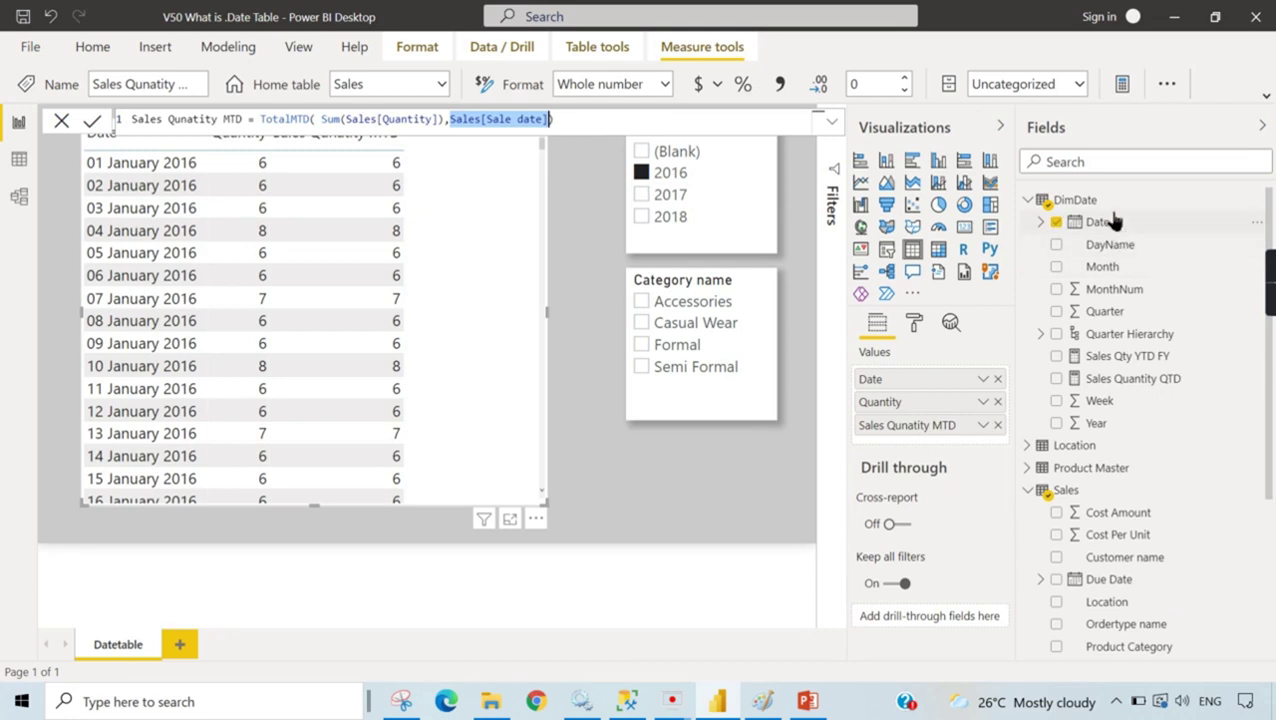
text(Dimdat)
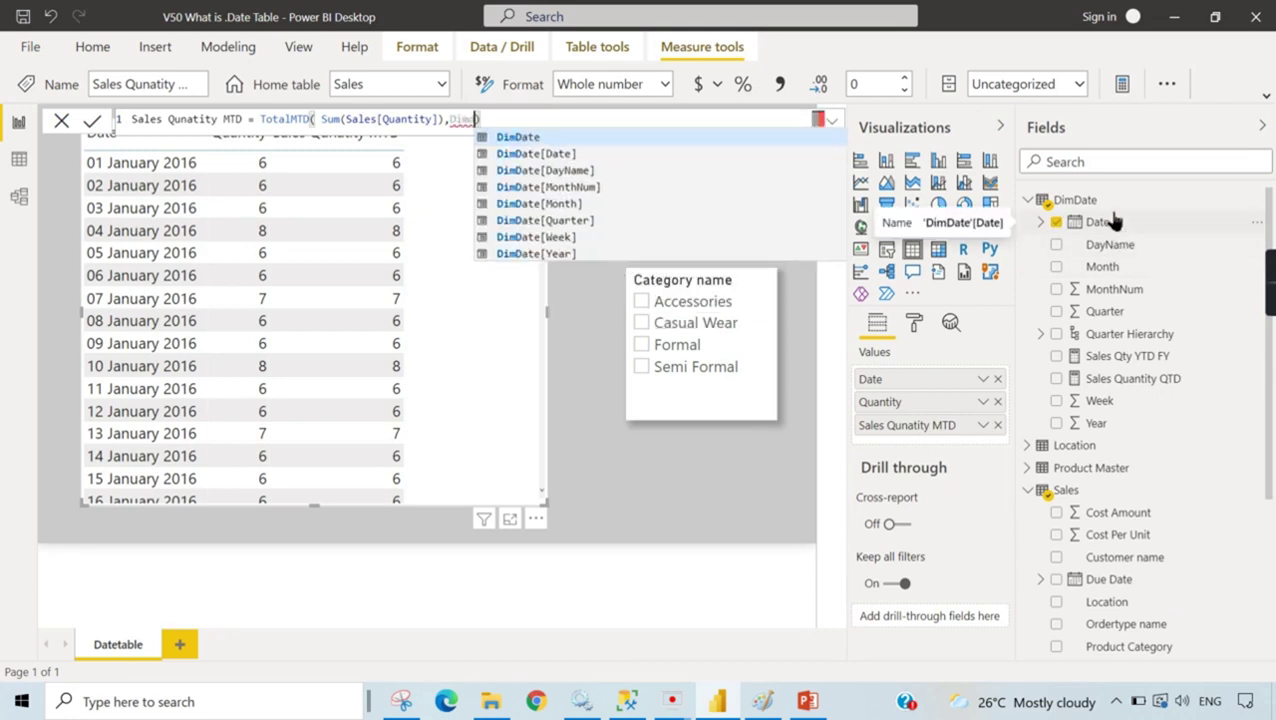
click(586, 156)
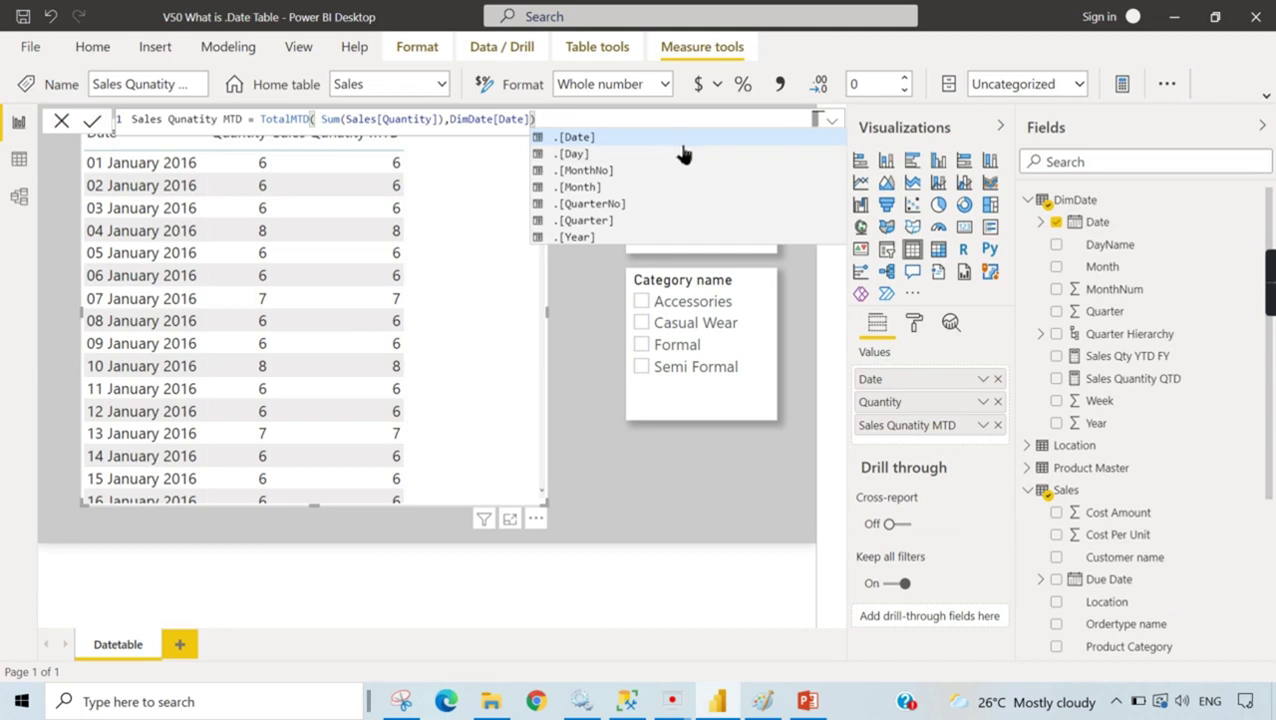
click(584, 120)
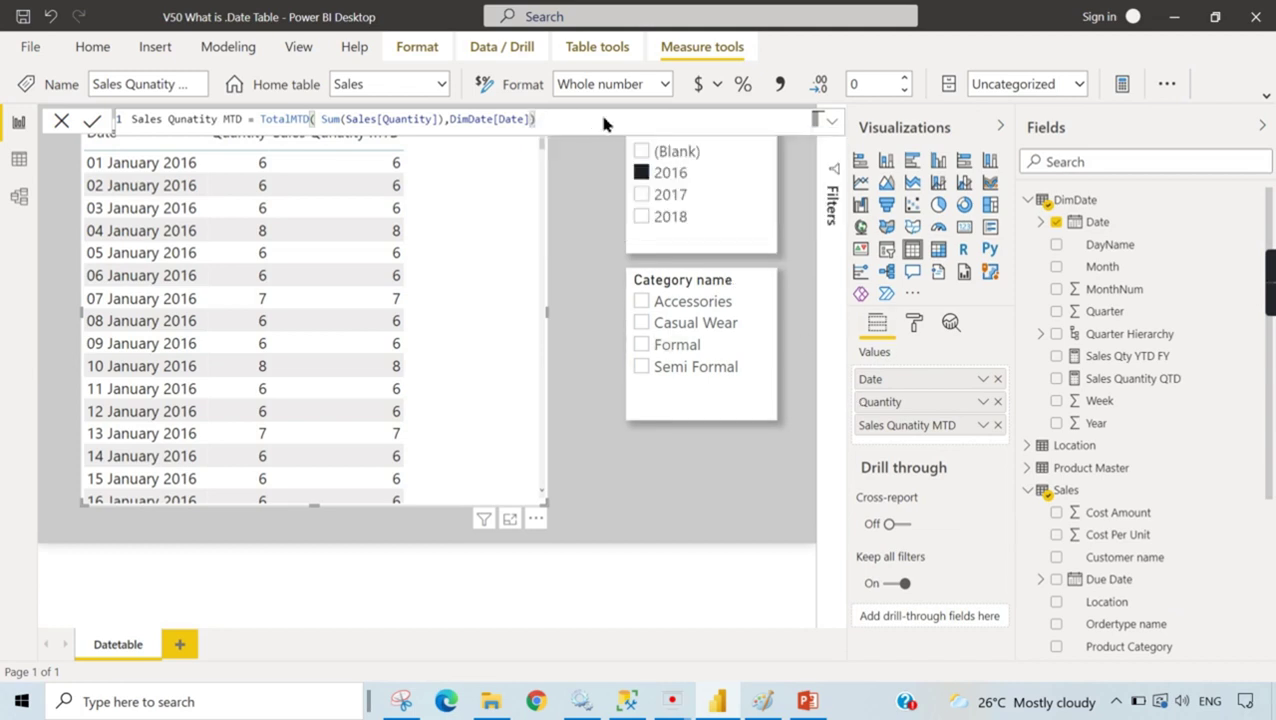
key(Return)
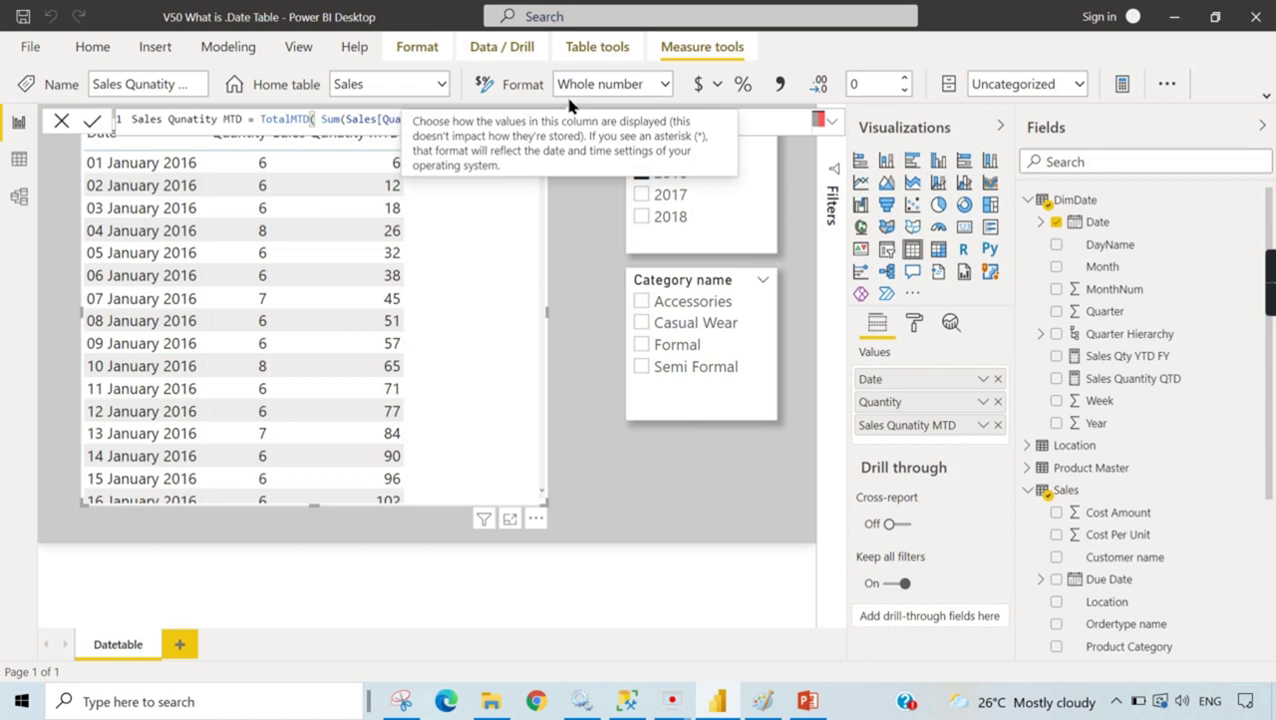
Step: Append .Date after DimDate[Date] in the MTD formula and commit it
key(BackSpace)
key(BackSpace)
key(BackSpace)
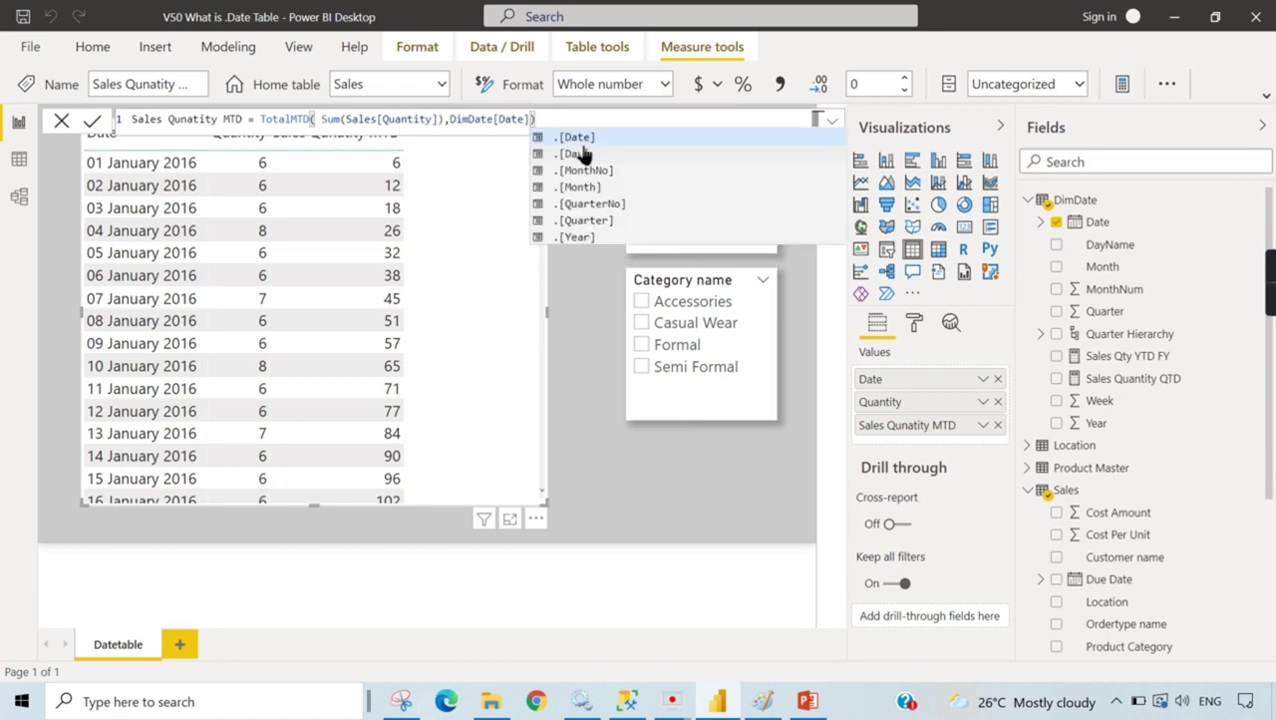
text(.)
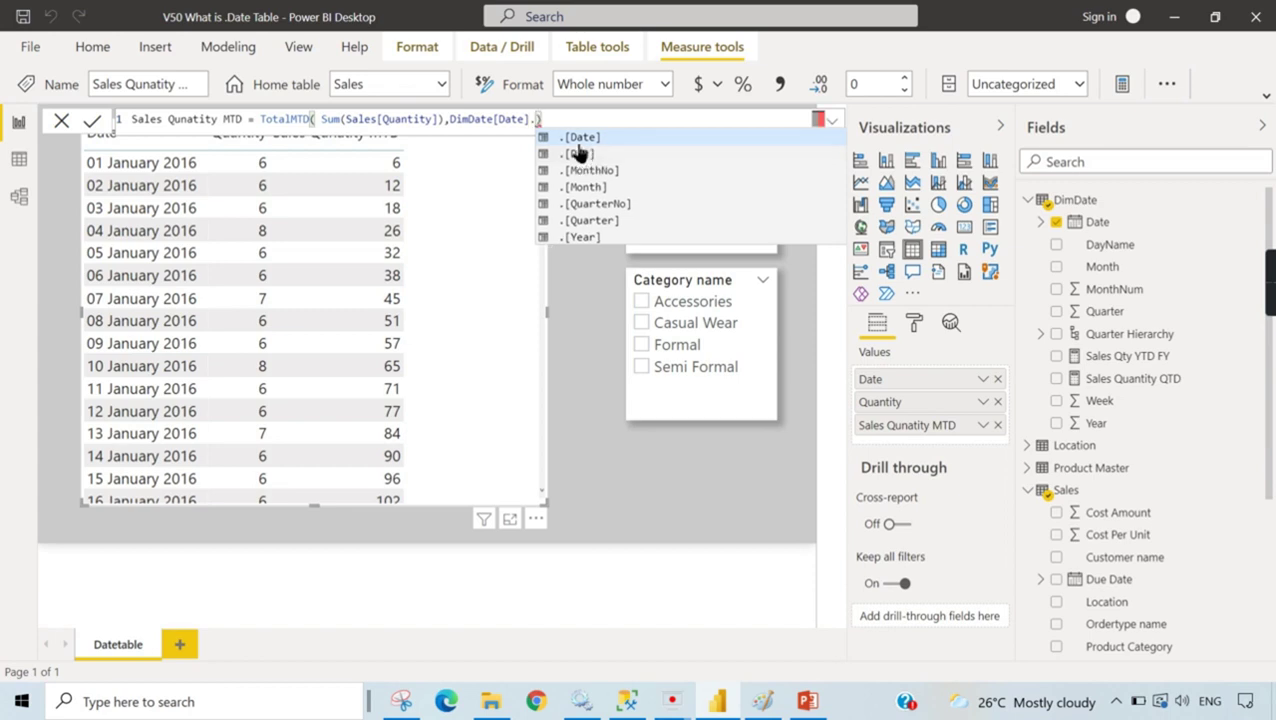
click(612, 133)
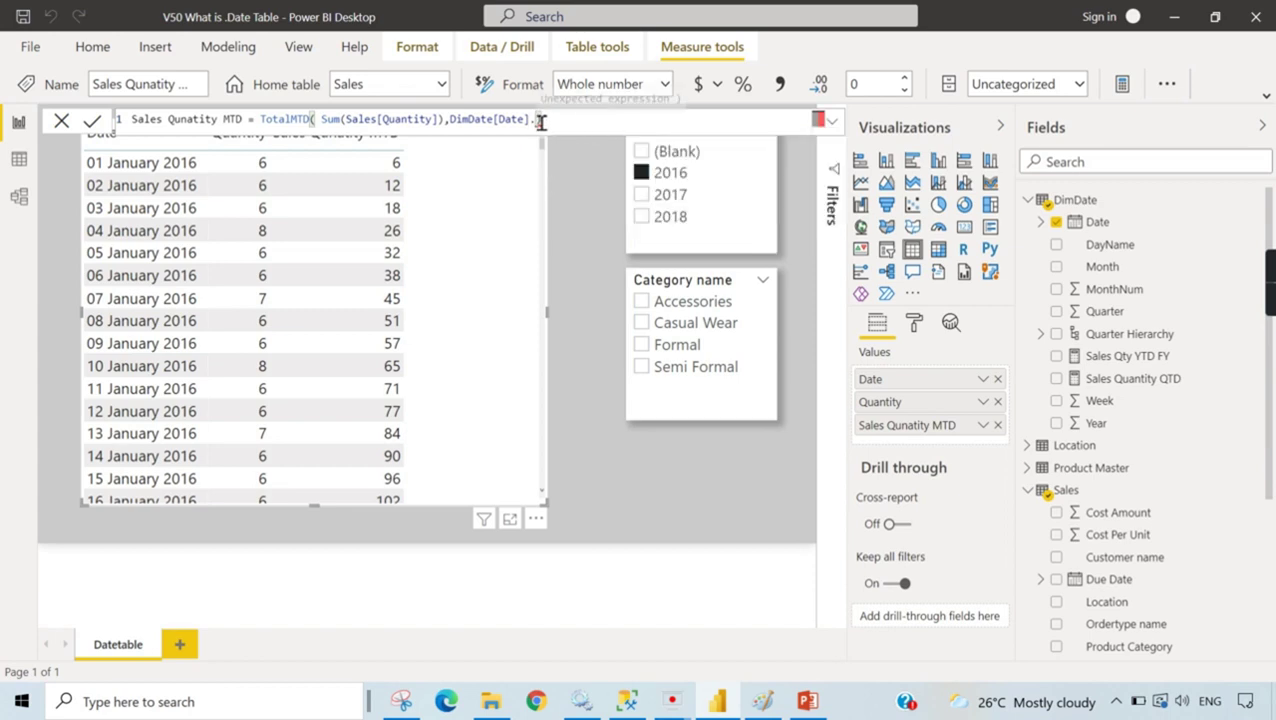
text(date)
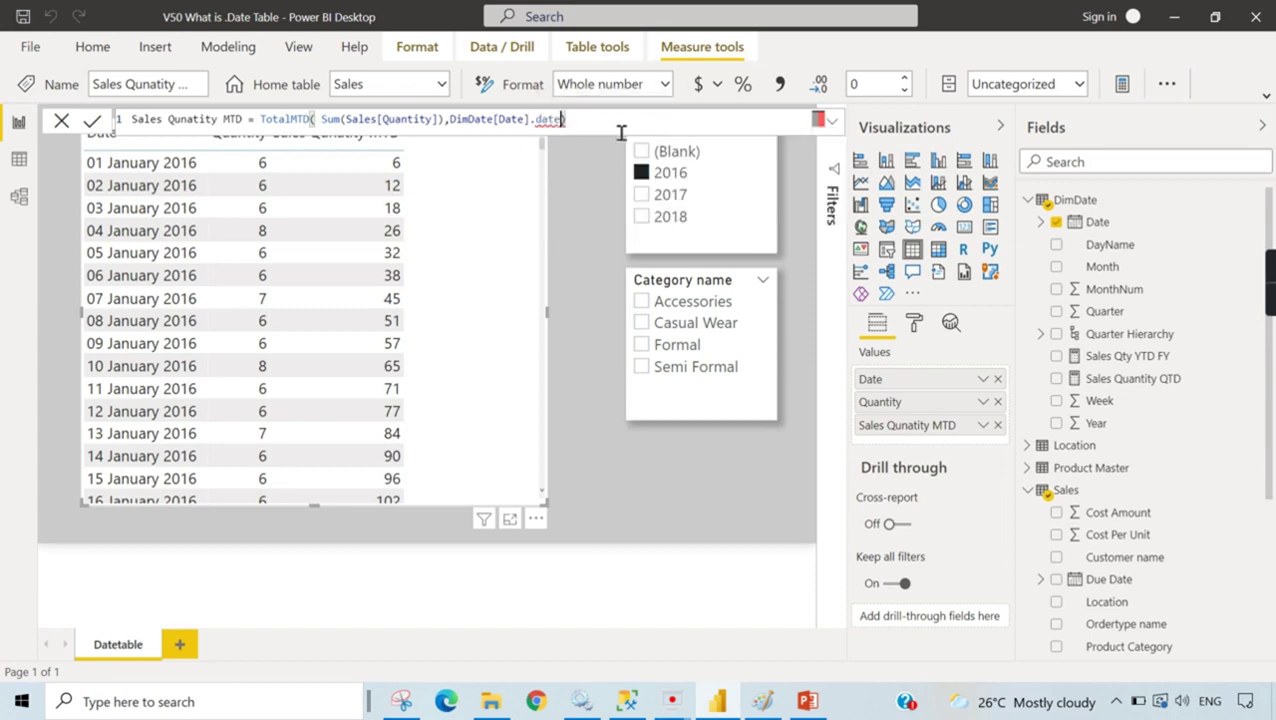
key(Left)
key(Left)
key(Left)
key(Left)
key(Delete)
text(D)
key(End)
key(Return)
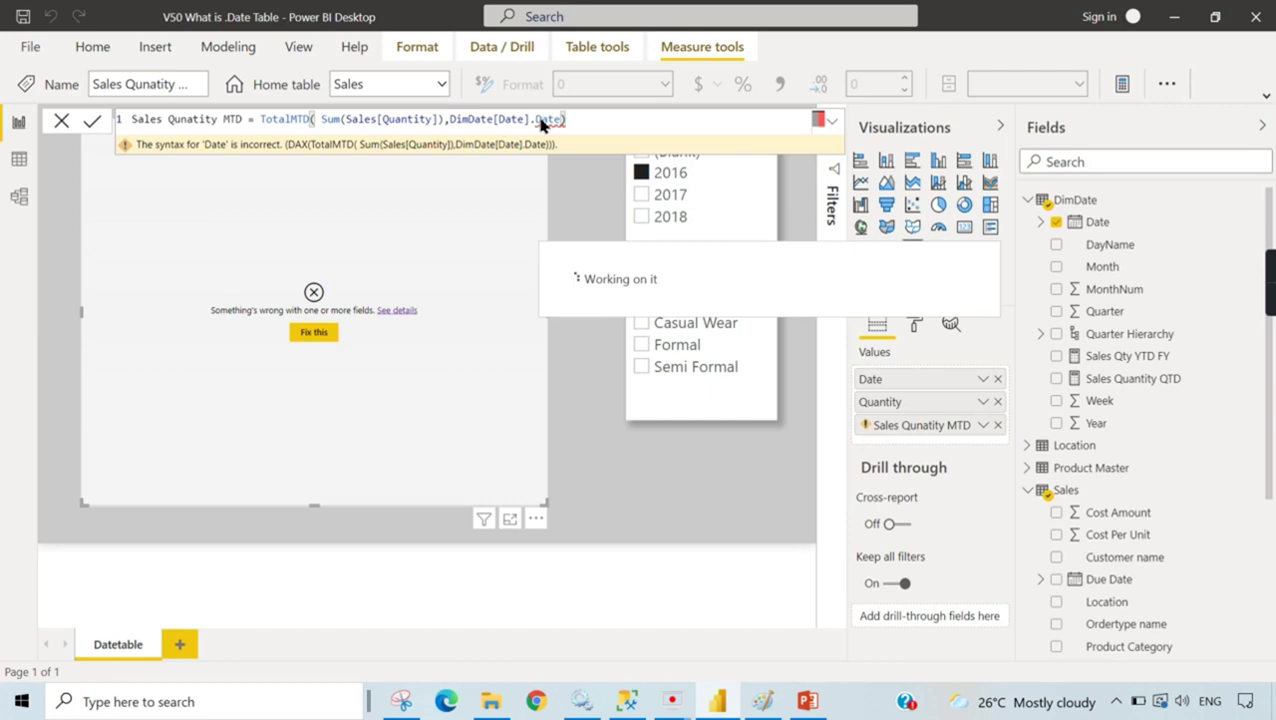
Step: Fix the formula's syntax so it reads DimDate[Date].[Date] and commit the measure
double_click(543, 120)
key(Left)
key(BackSpace)
key(Delete)
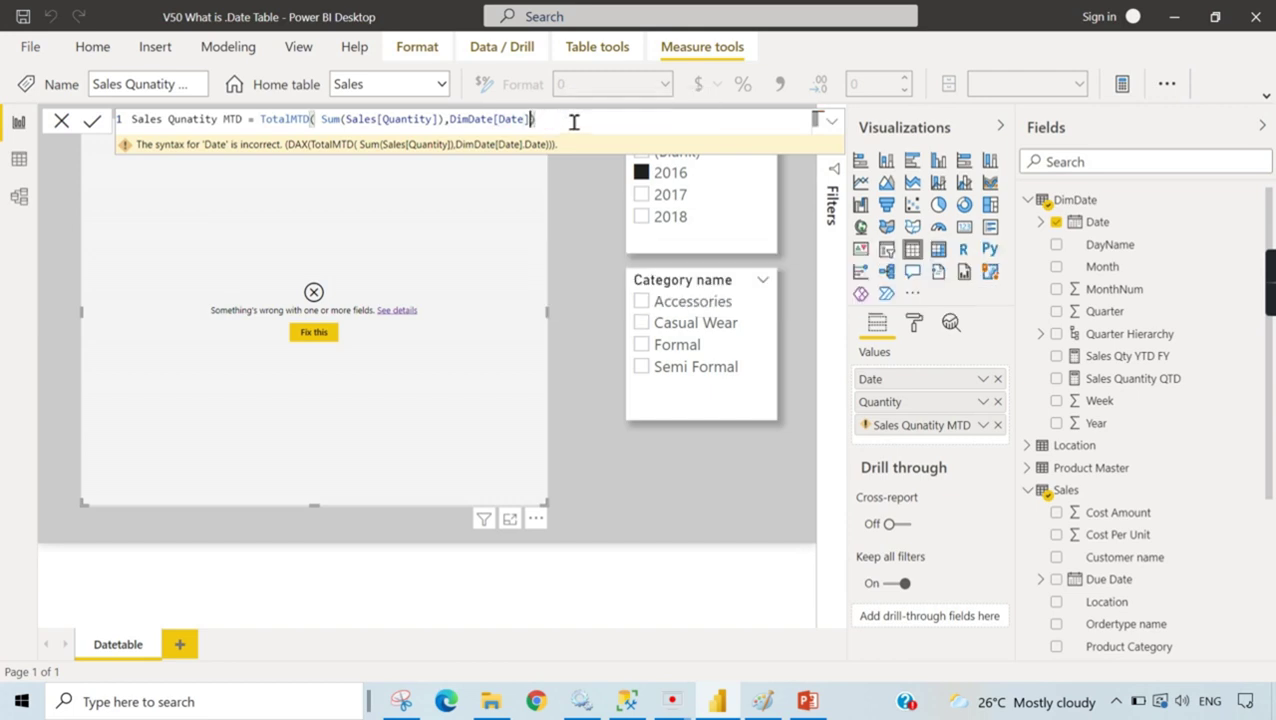
text(])
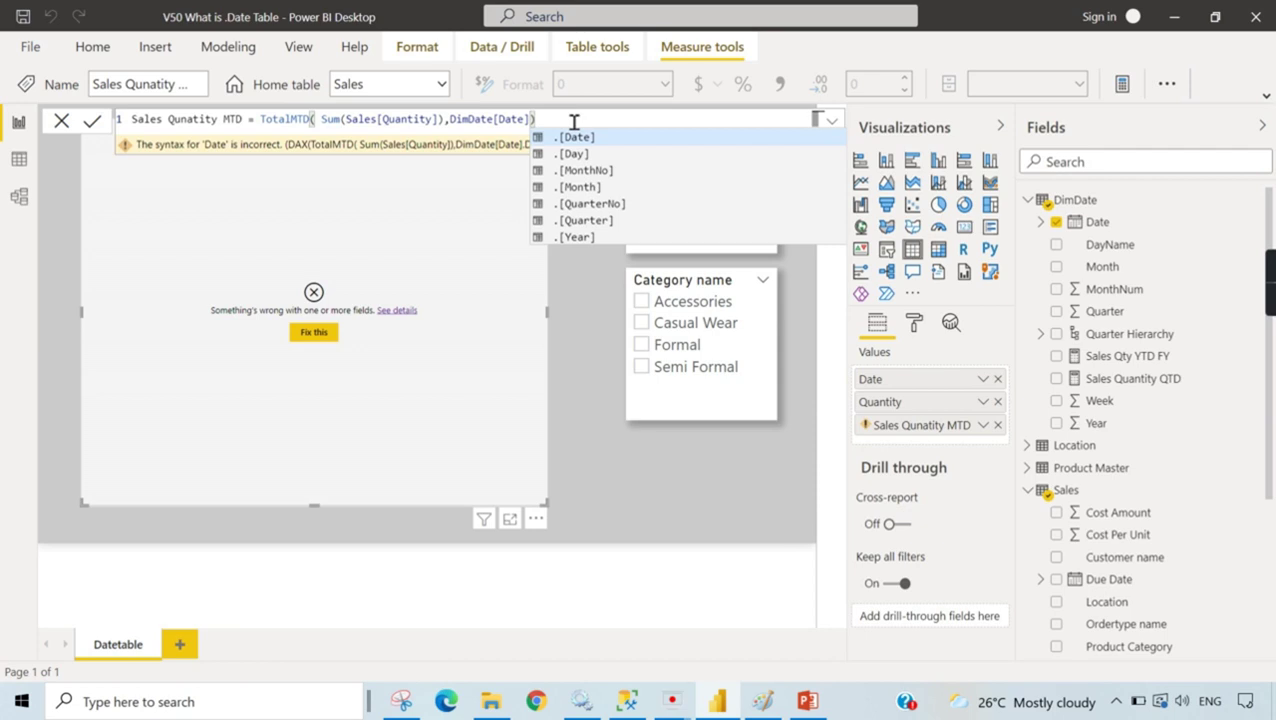
click(590, 139)
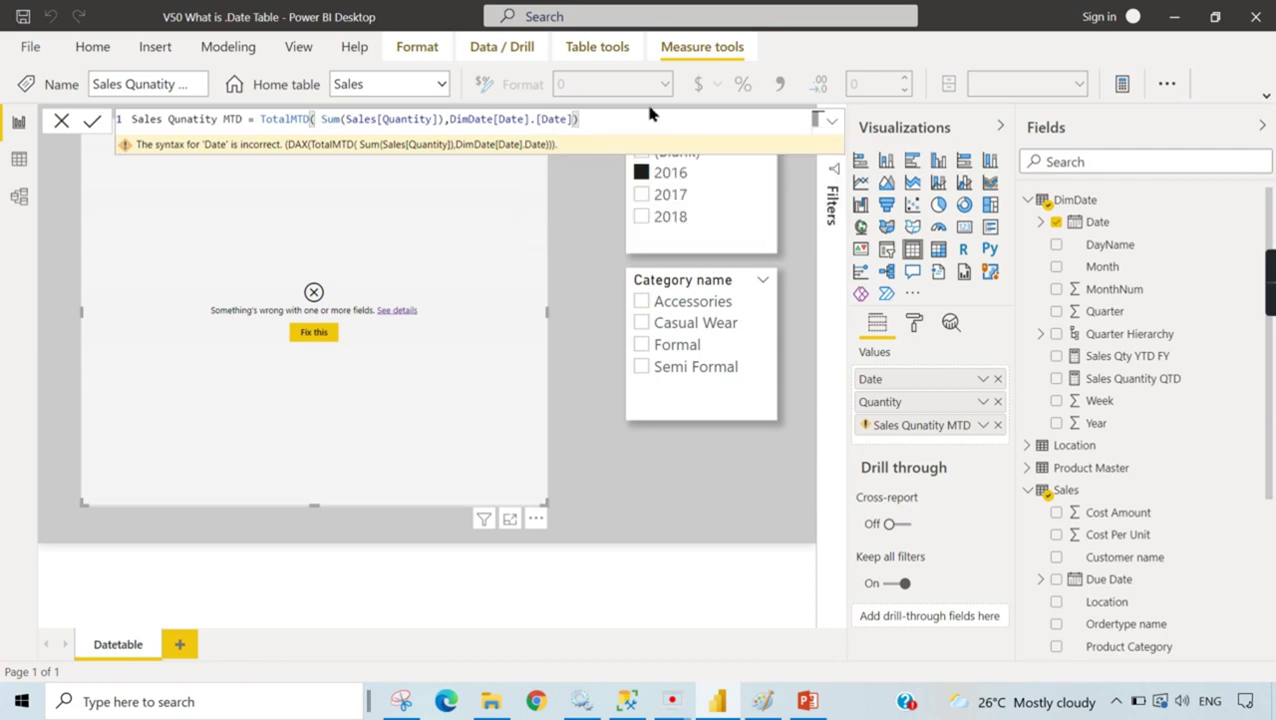
key(Return)
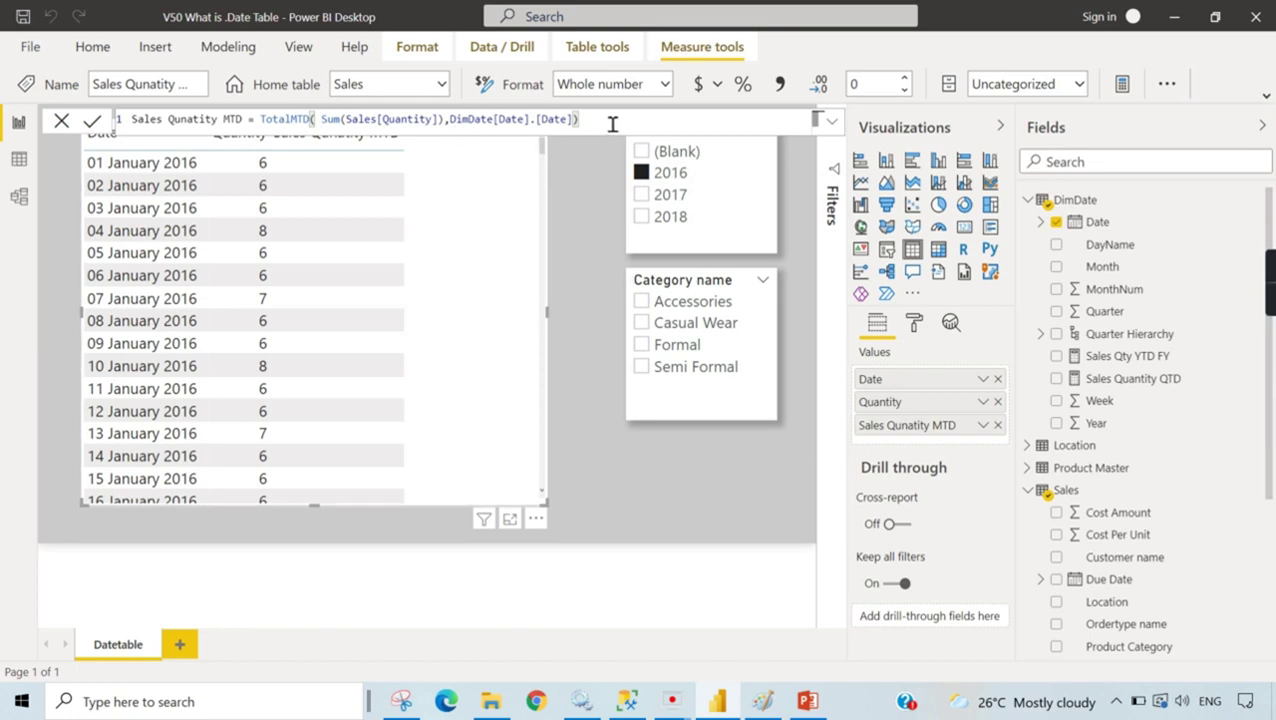
Step: Switch the table's Date field back to Date Hierarchy, then open Model view
click(983, 380)
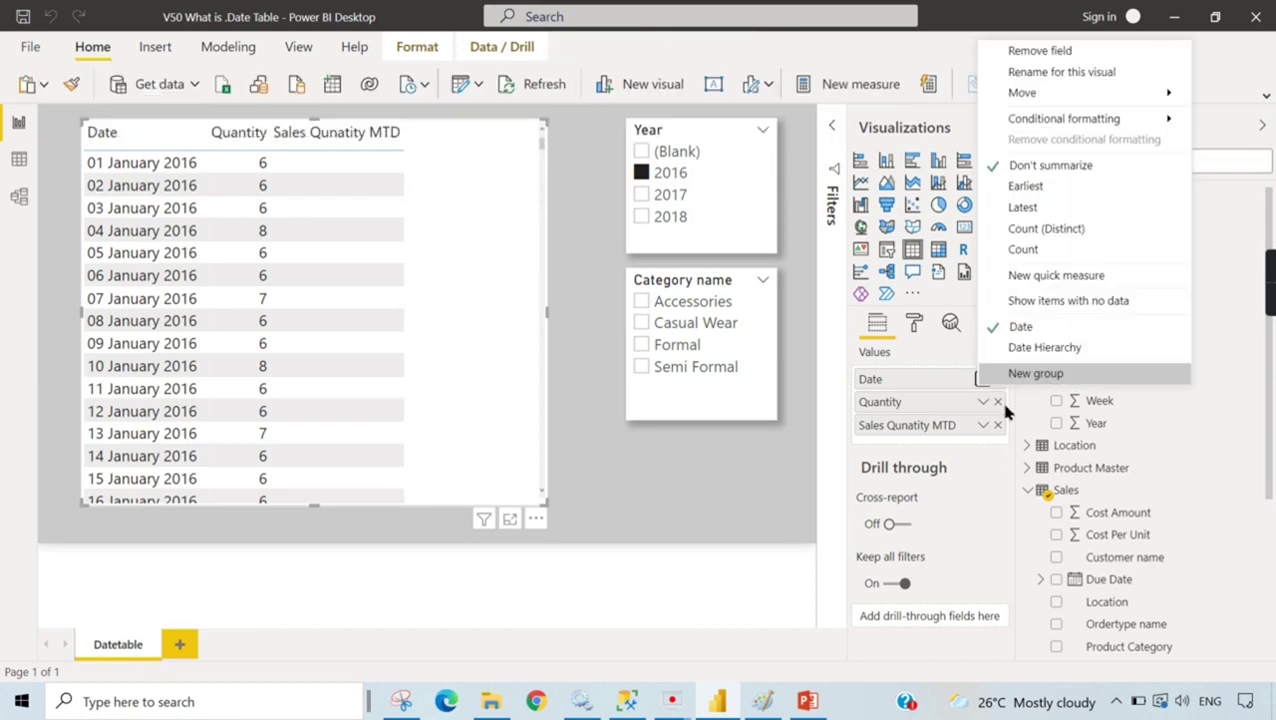
click(1030, 347)
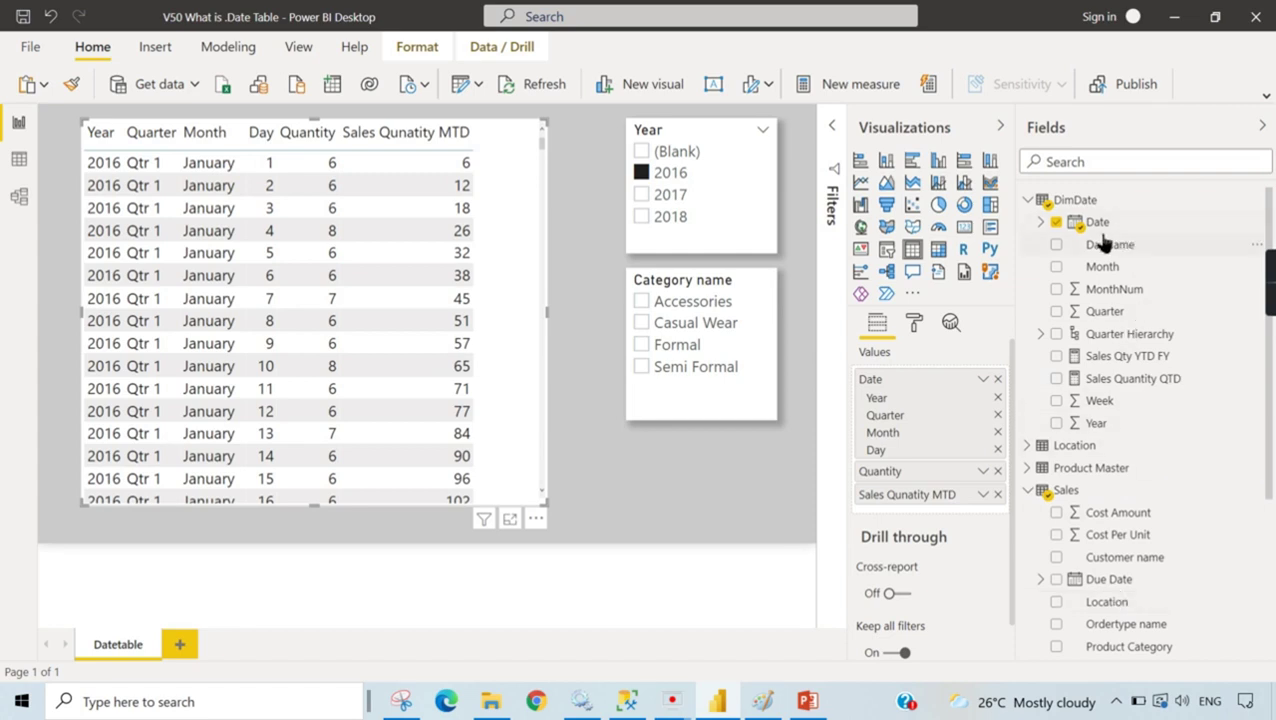
click(19, 196)
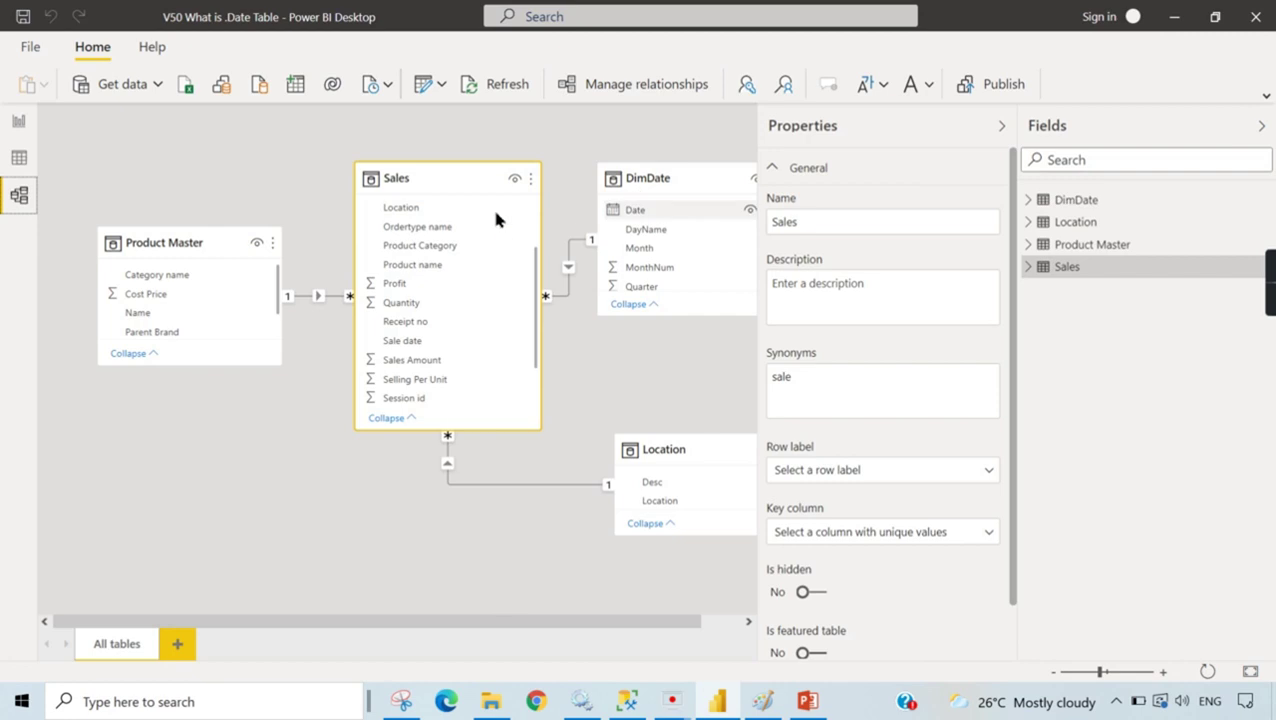
Step: Return to Report view and select DimDate's Date column and the Sales Qunatity MTD measure
click(19, 122)
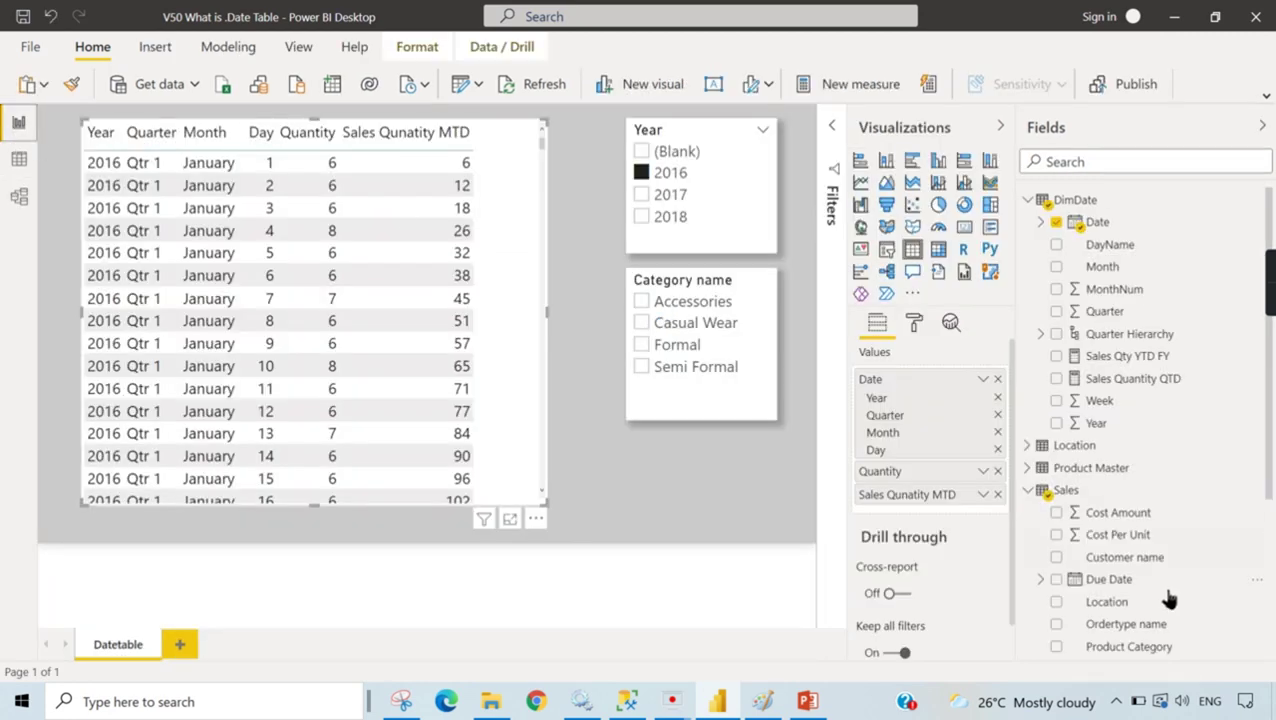
scroll(1120, 605, down, 3)
right_click(1108, 516)
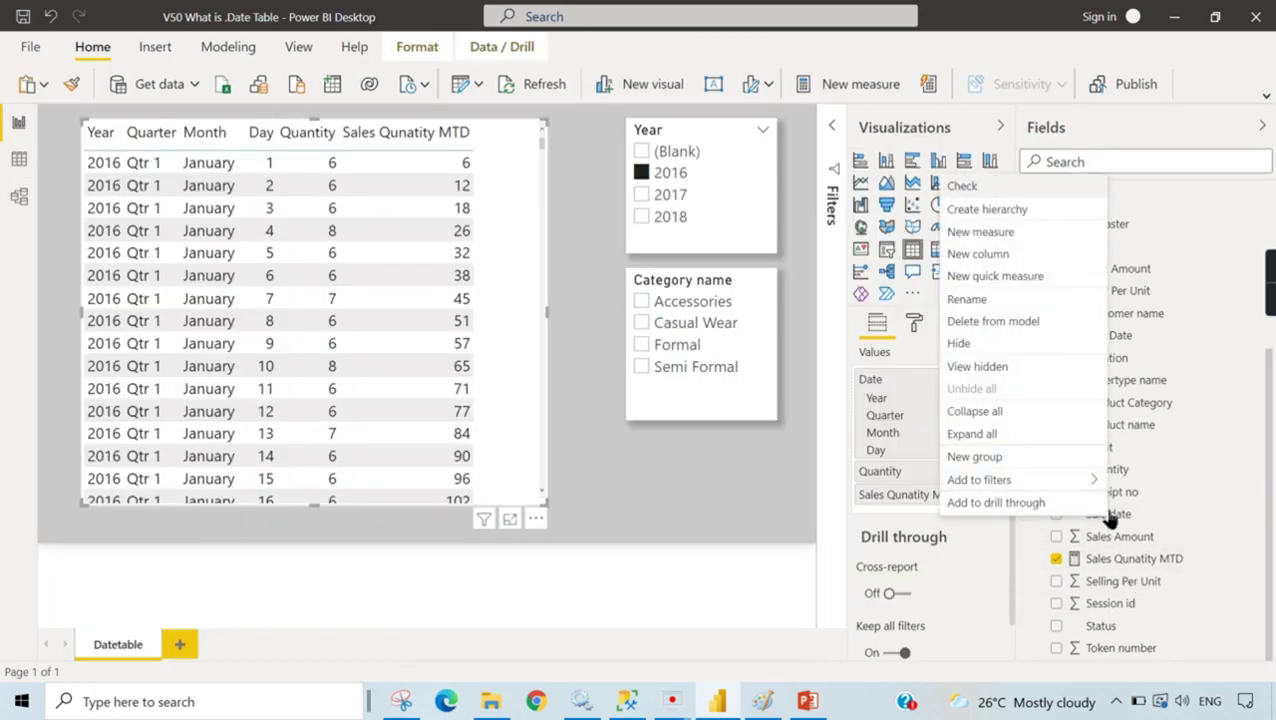
click(1088, 358)
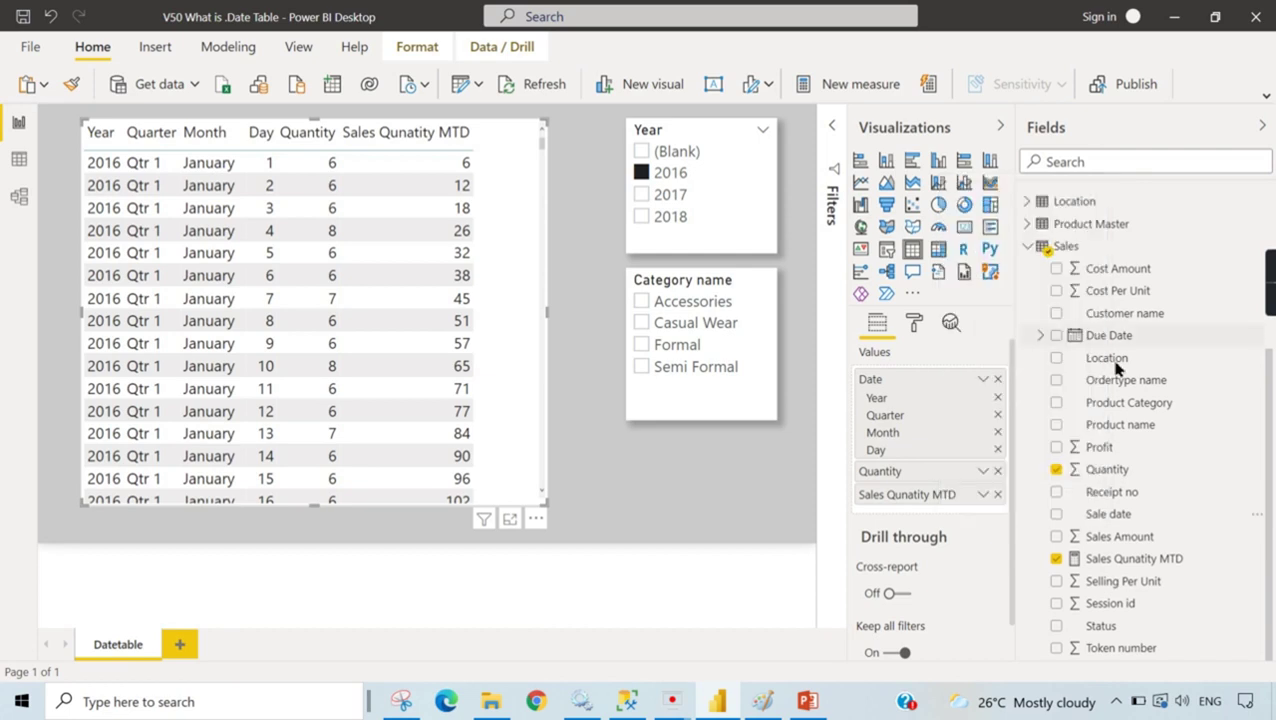
scroll(1169, 433, up, 2)
scroll(1165, 340, up, 2)
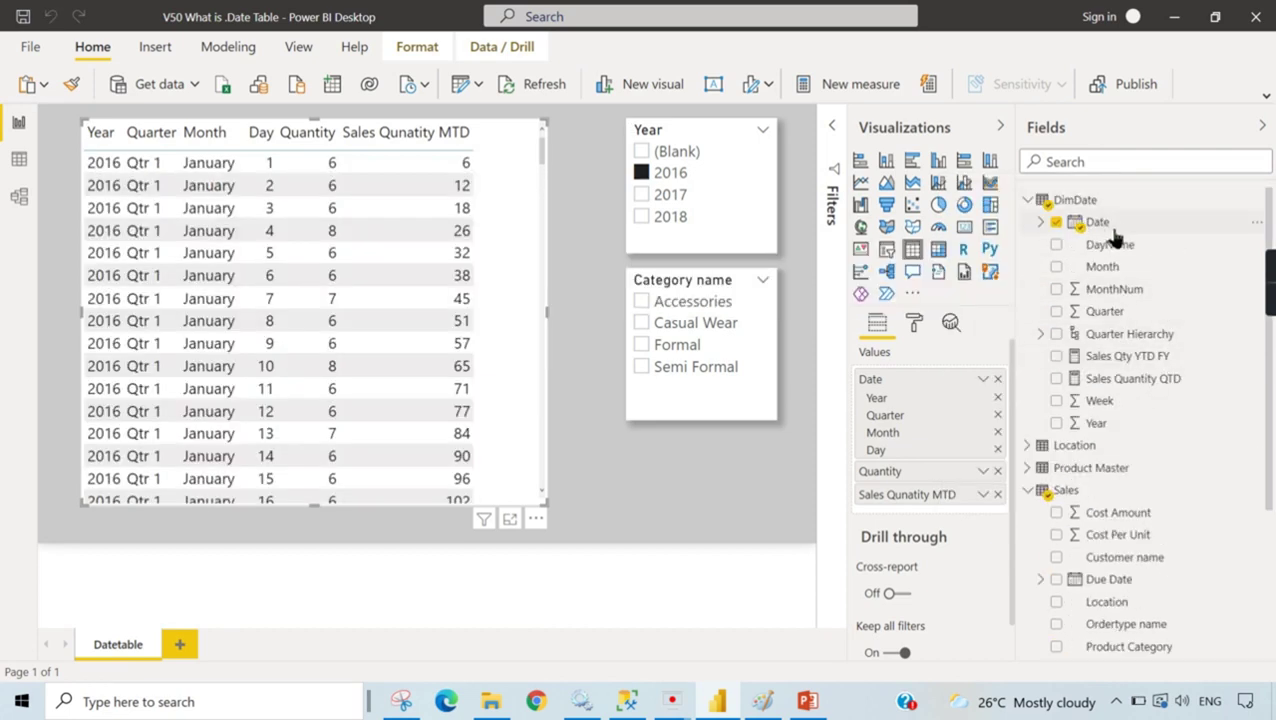
scroll(1204, 596, down, 2)
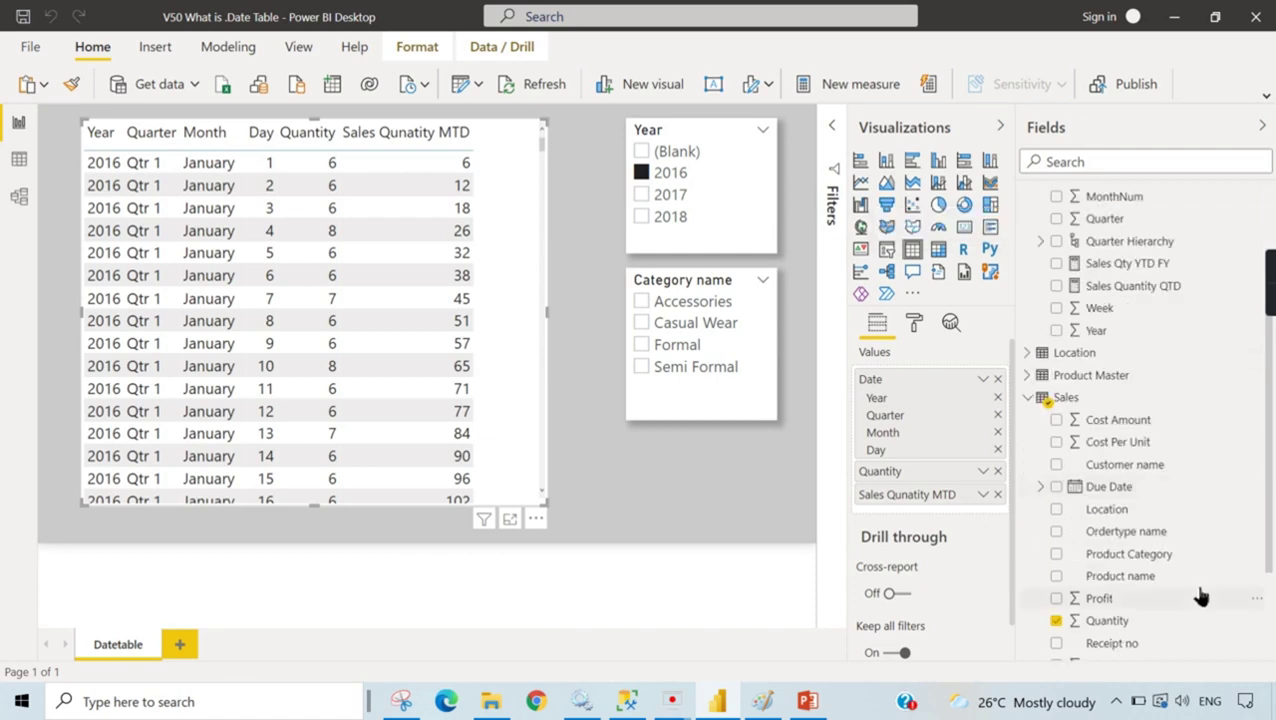
scroll(1110, 260, up, 2)
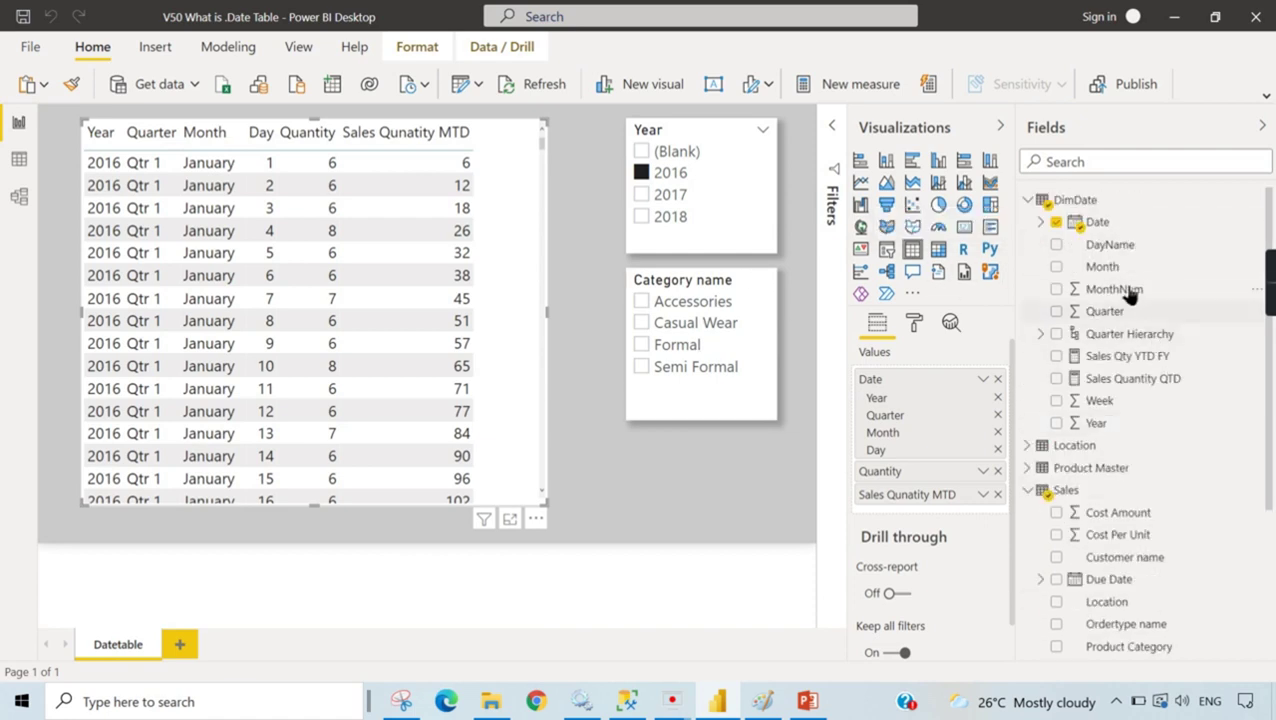
click(1103, 228)
scroll(1148, 560, down, 5)
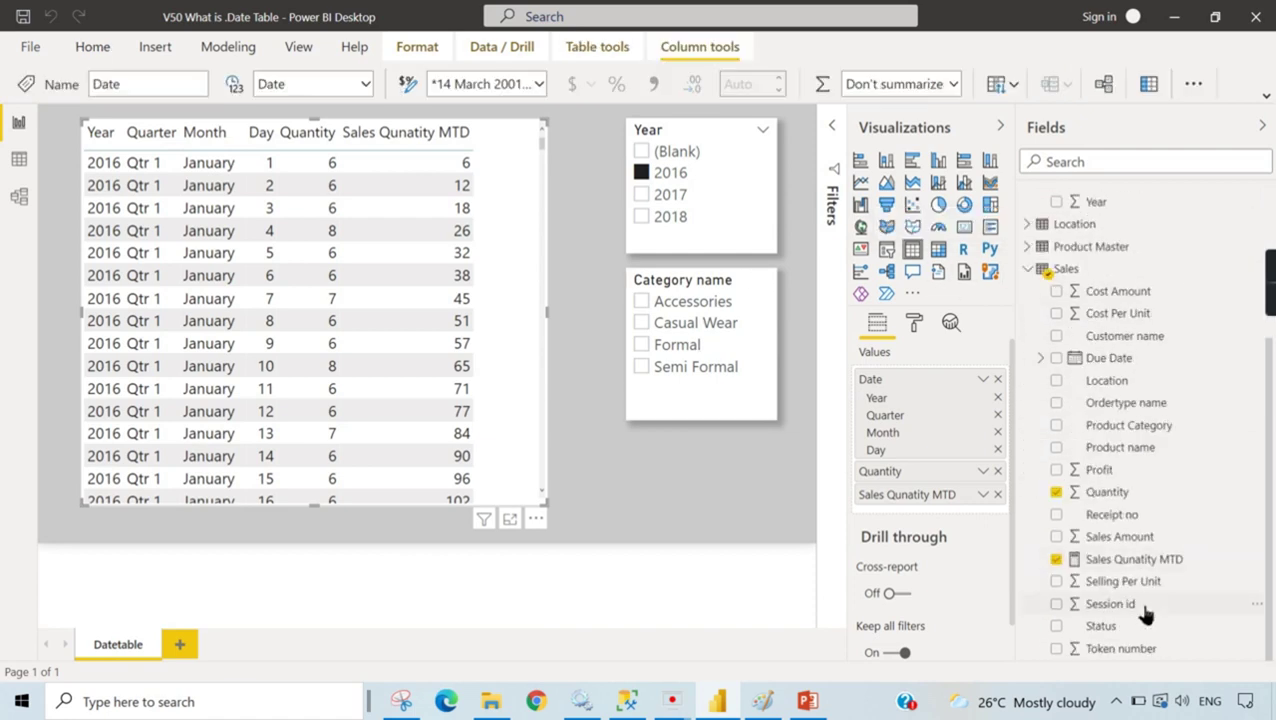
click(1134, 560)
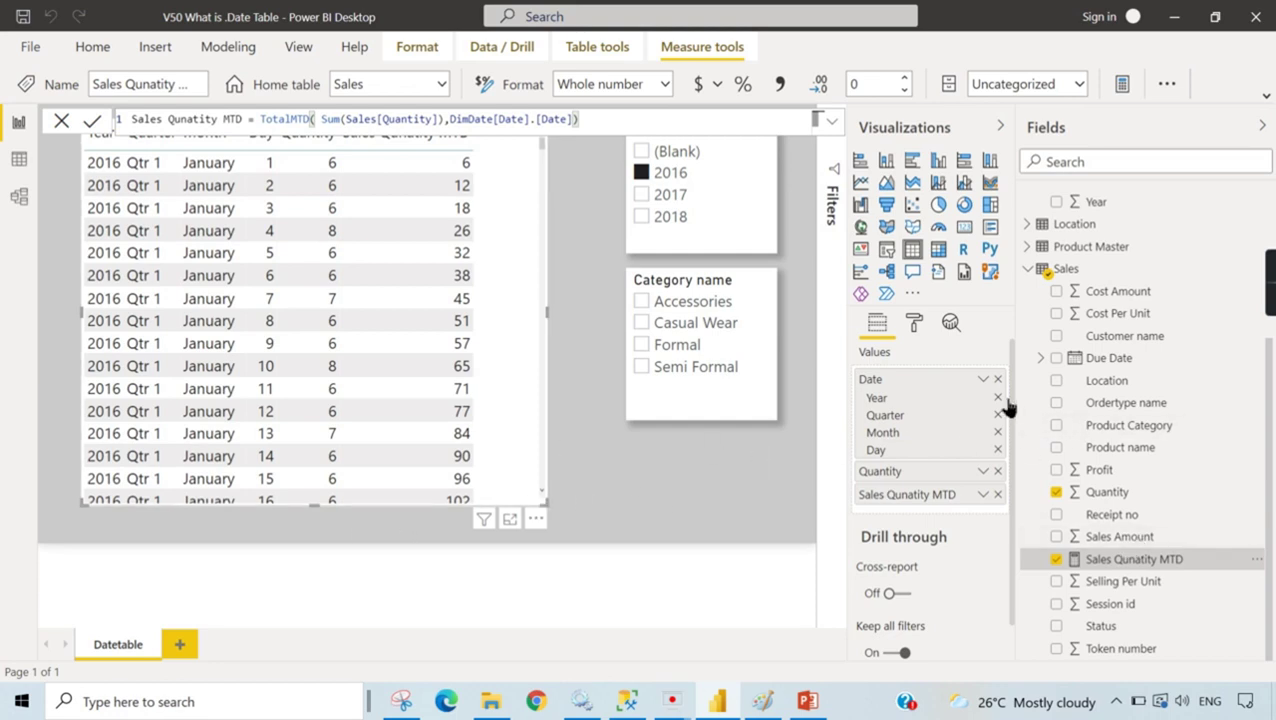
Step: Open the Mark as date table dialog for the DimDate table from its context menu
scroll(1139, 333, up, 3)
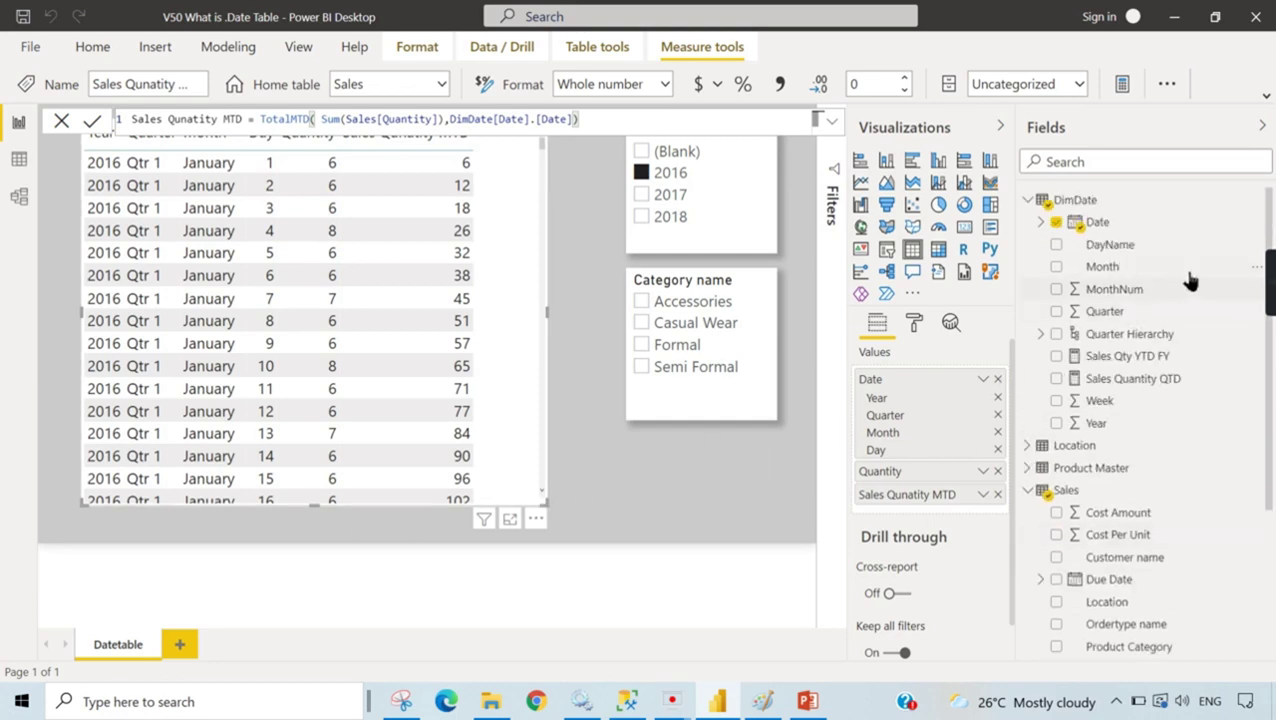
right_click(1070, 203)
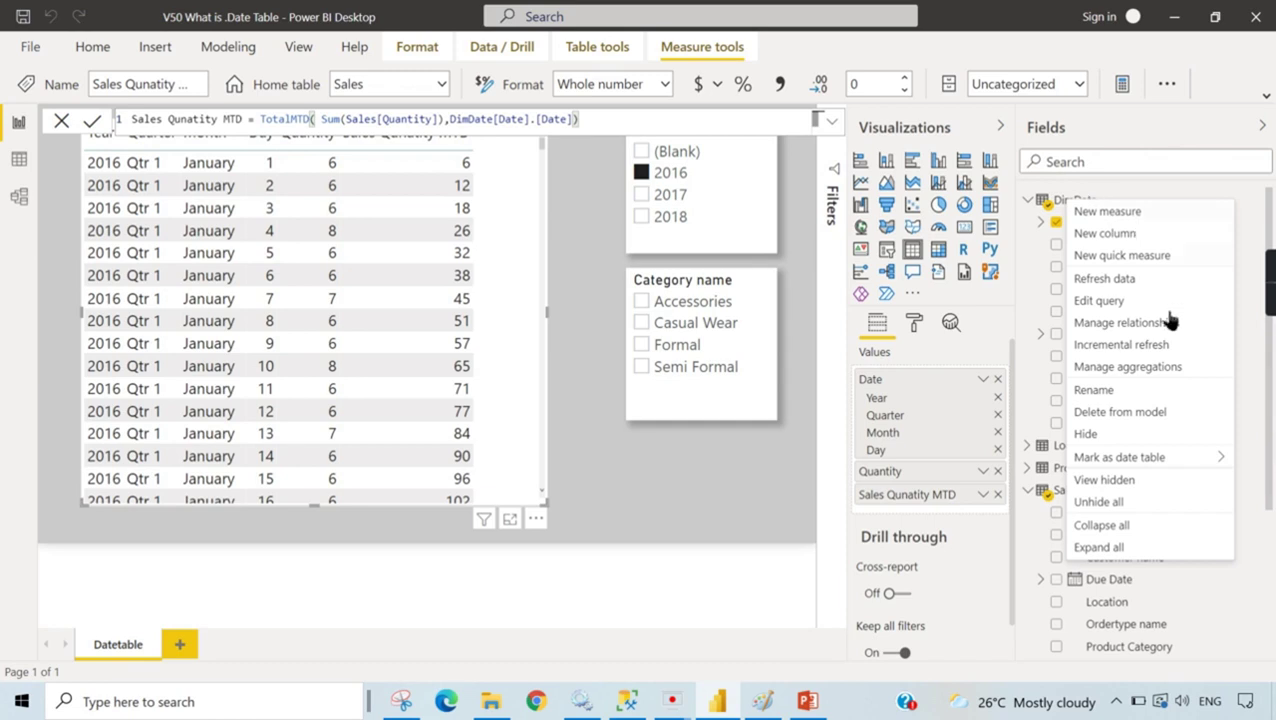
mouse_move(1179, 456)
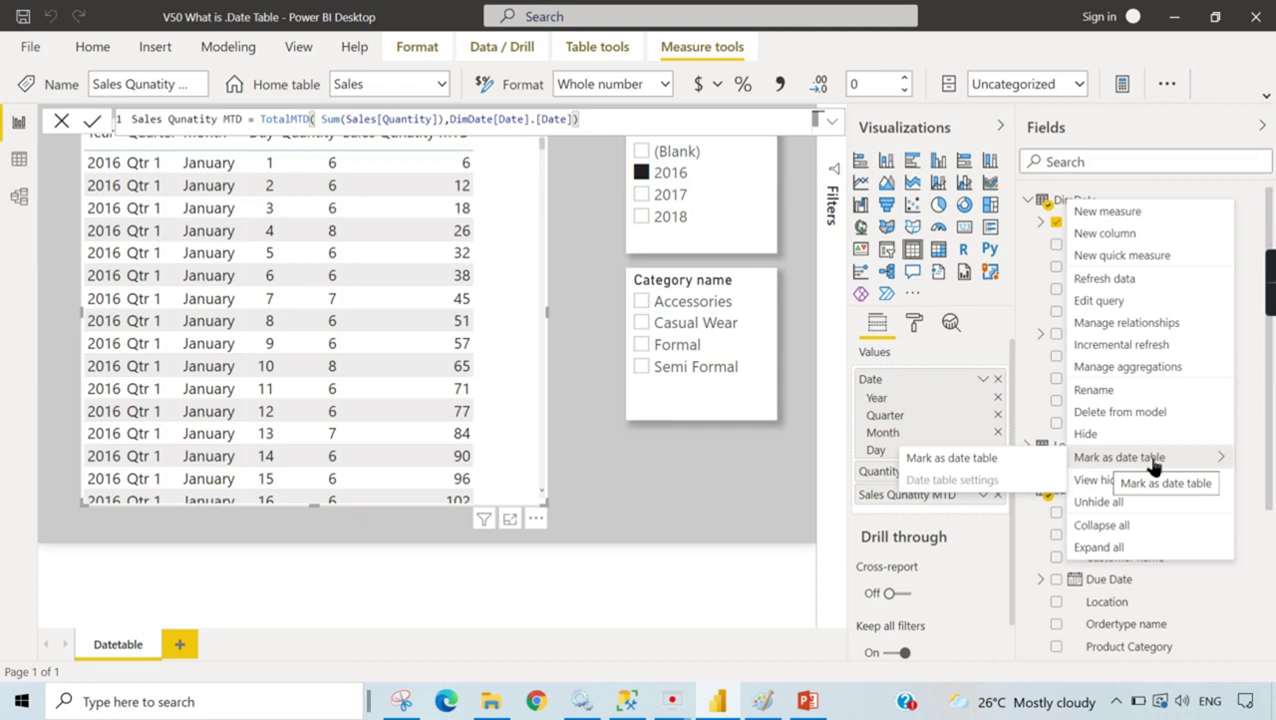
click(972, 462)
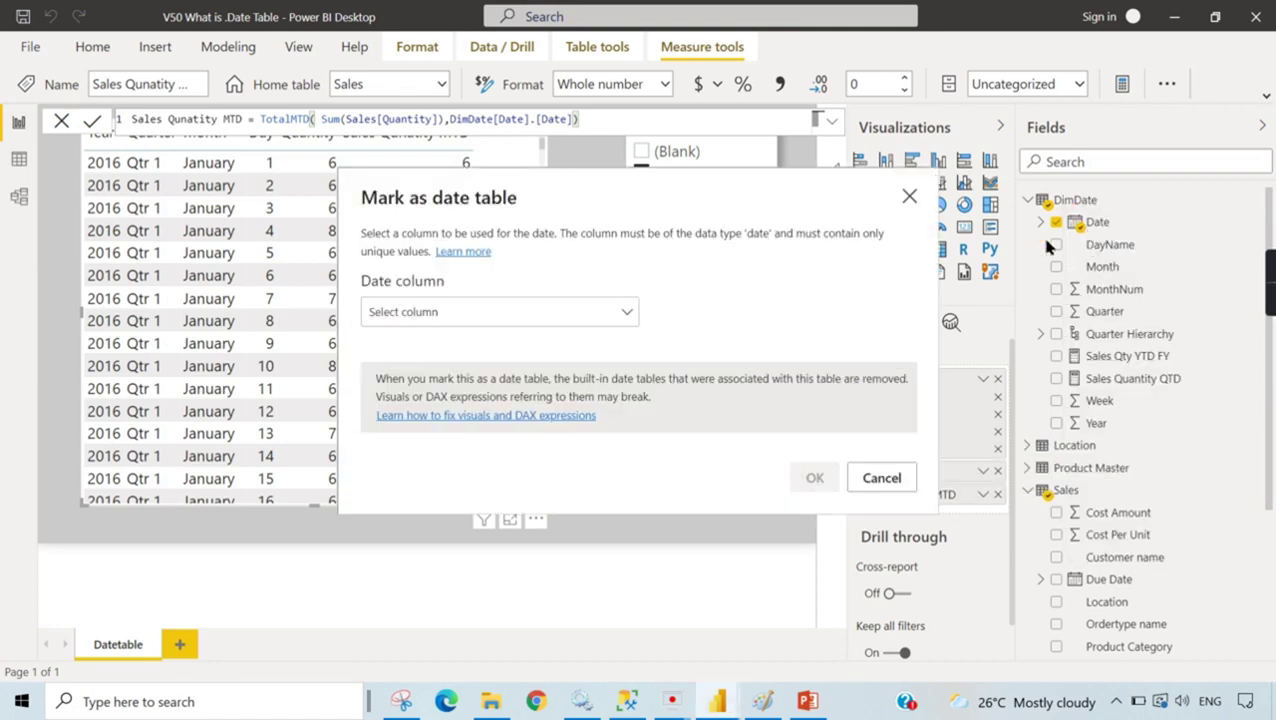
Step: Mark DimDate as a date table with Date as its date column, then select the Date field
click(527, 316)
click(411, 372)
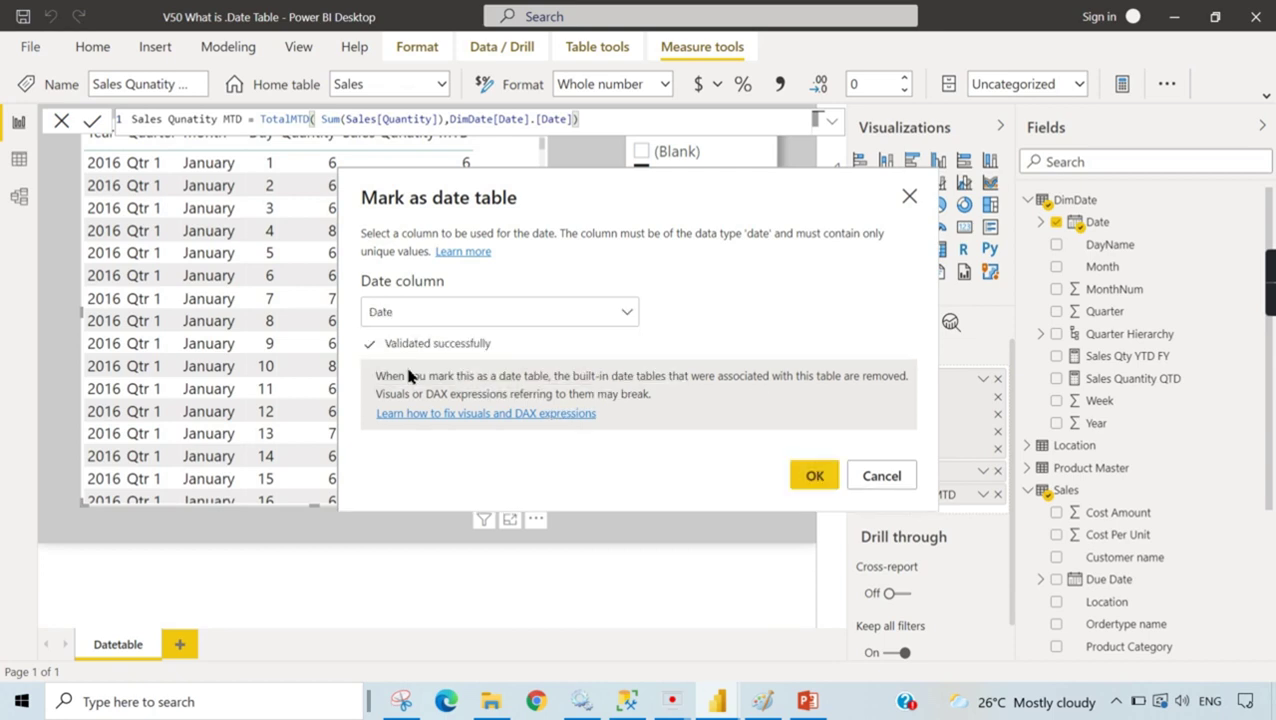
click(818, 482)
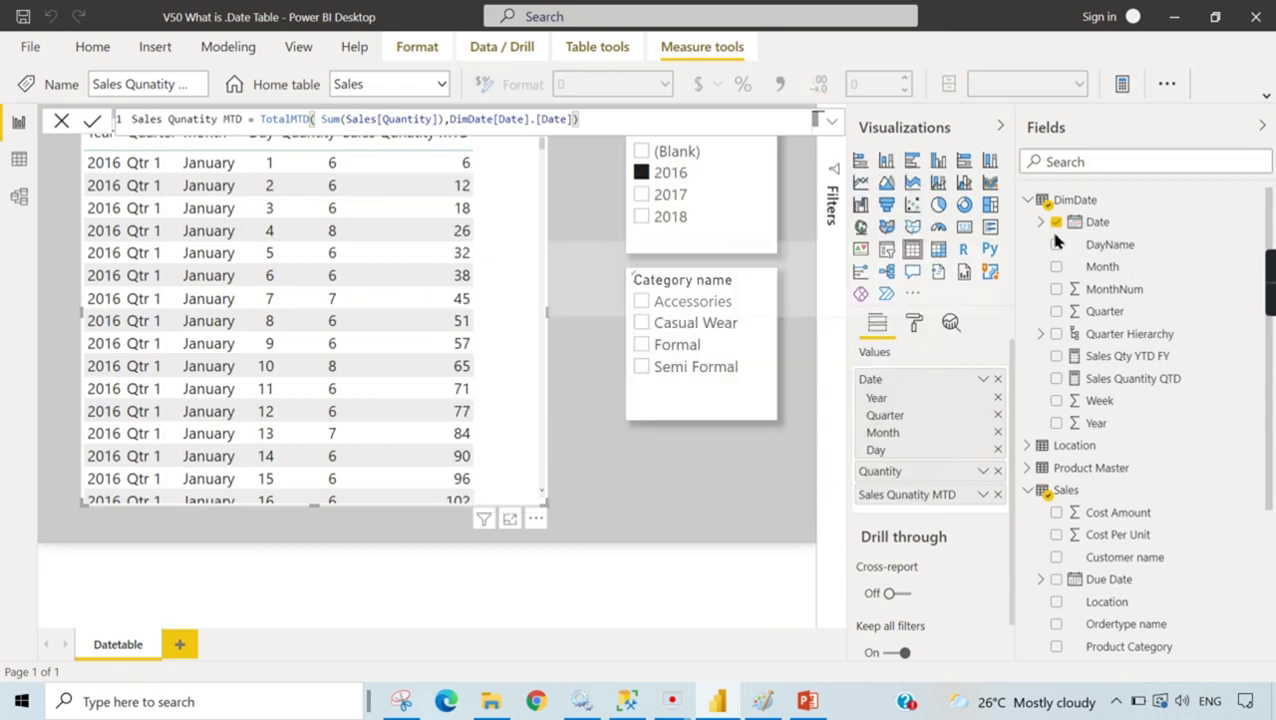
click(1092, 224)
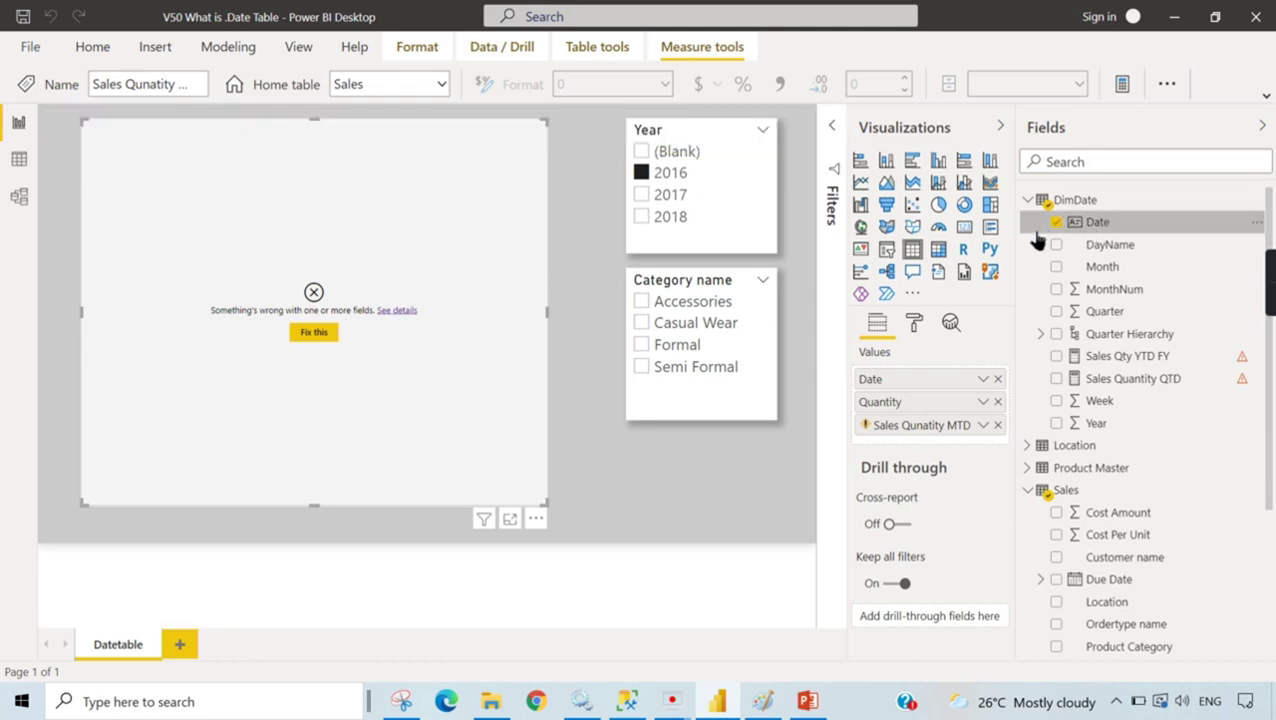
Step: Edit Sales Qunatity MTD to read TotalMTD(Sum(Sales[Quantity]),DimDate[Date]), dropping the trailing .[Date]
scroll(1195, 510, down, 3)
click(1140, 560)
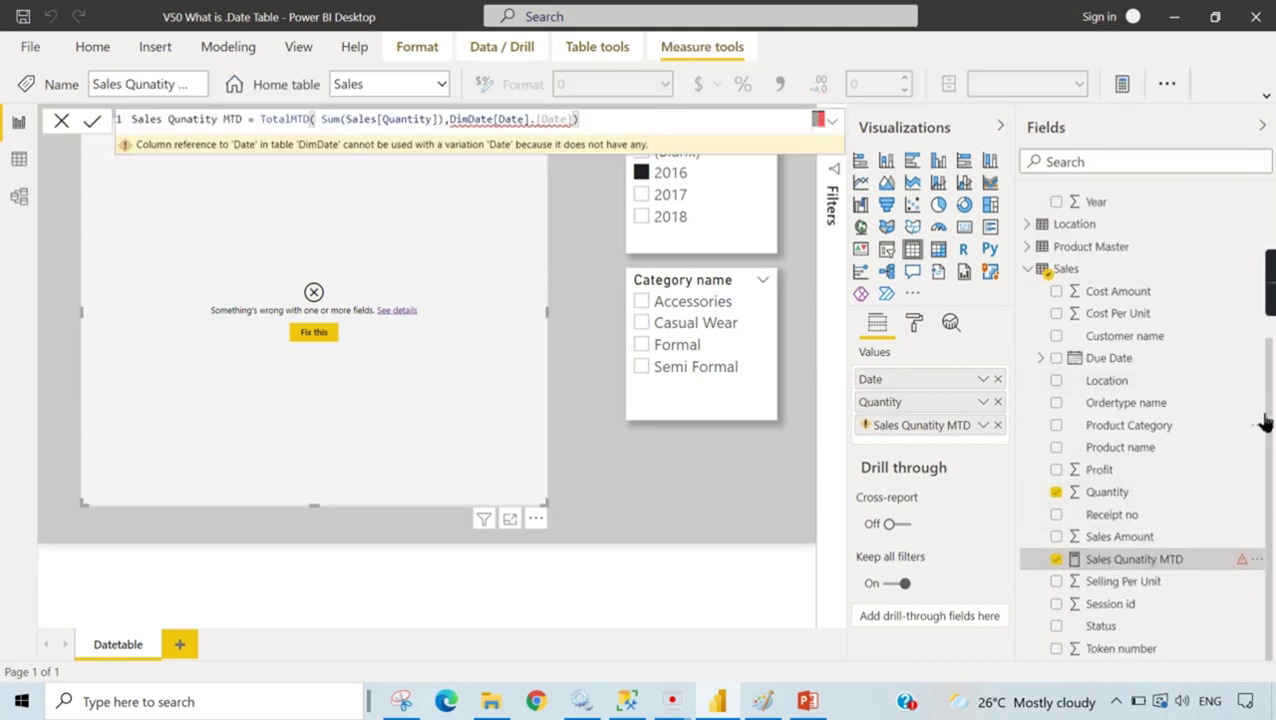
double_click(553, 119)
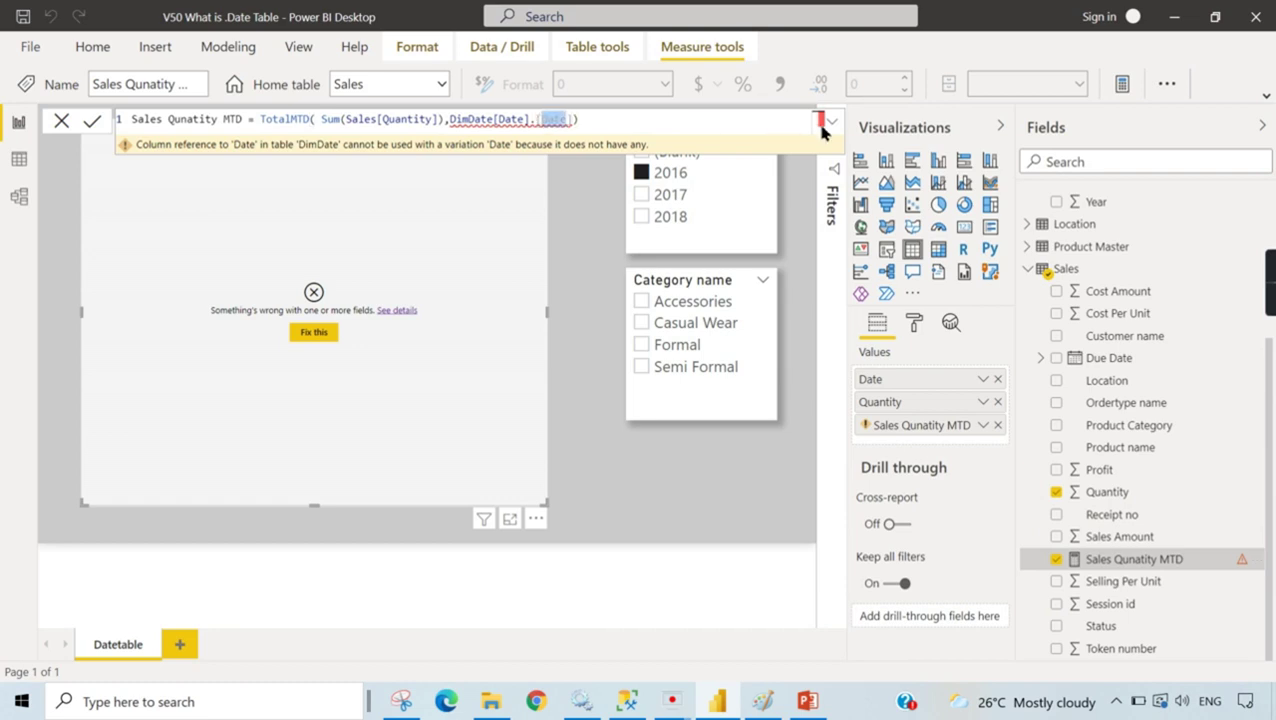
key(BackSpace)
key(BackSpace)
key(BackSpace)
key(Delete)
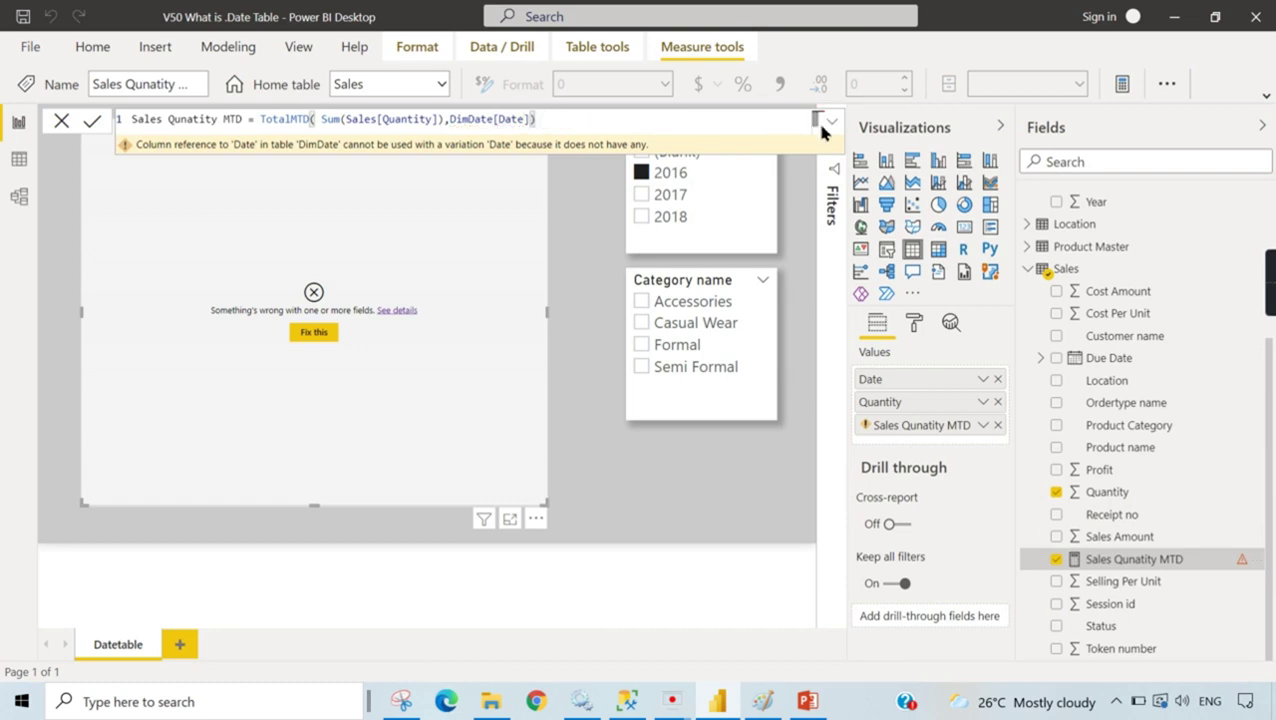
key(Return)
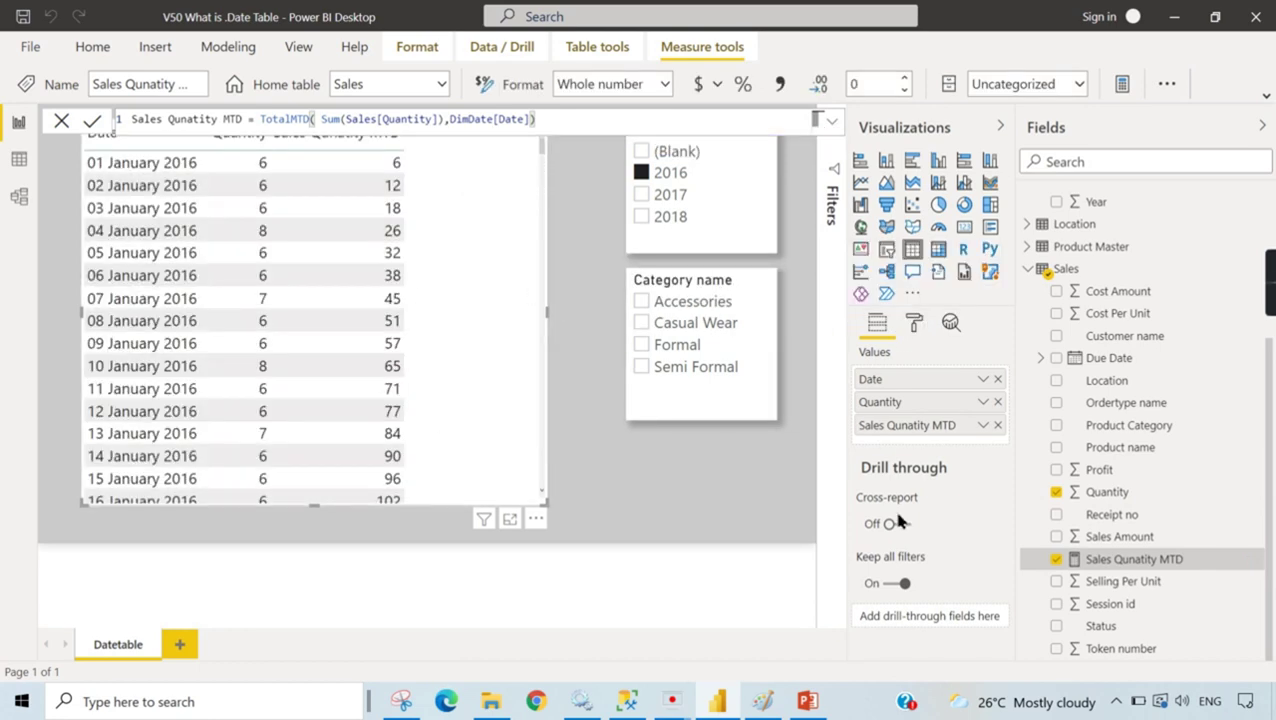
scroll(1190, 512, up, 3)
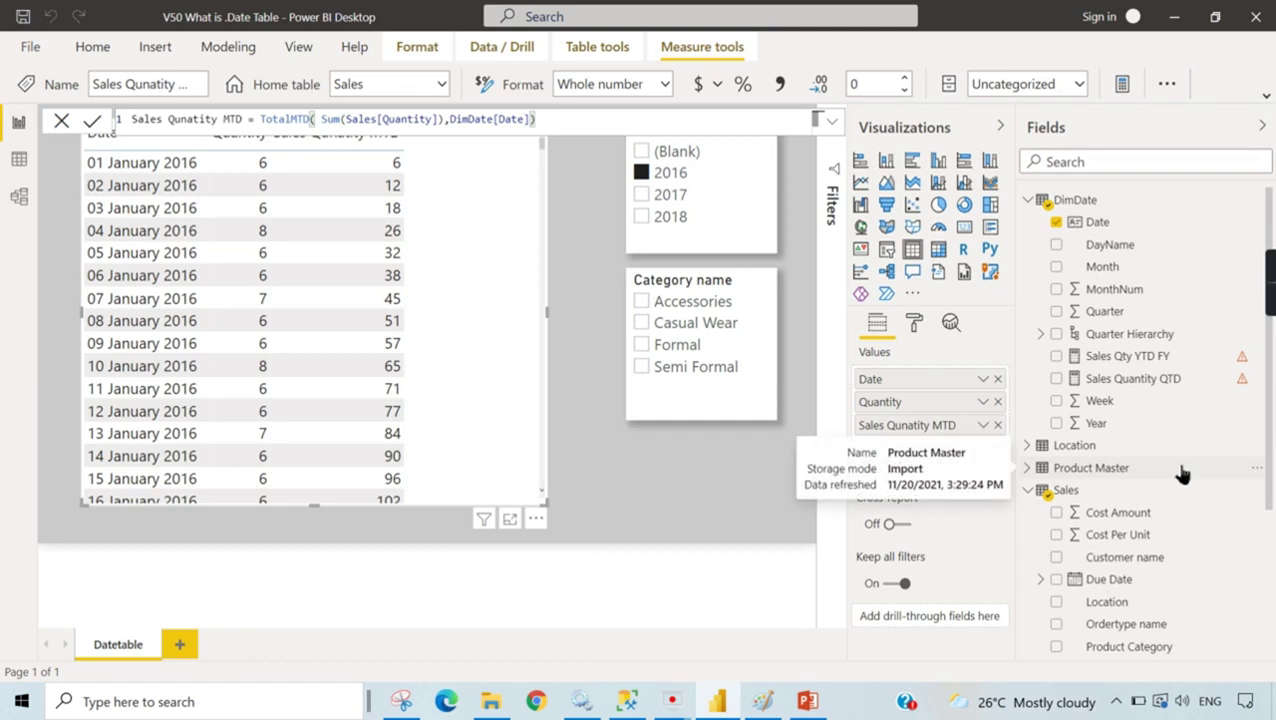
scroll(1220, 510, down, 2)
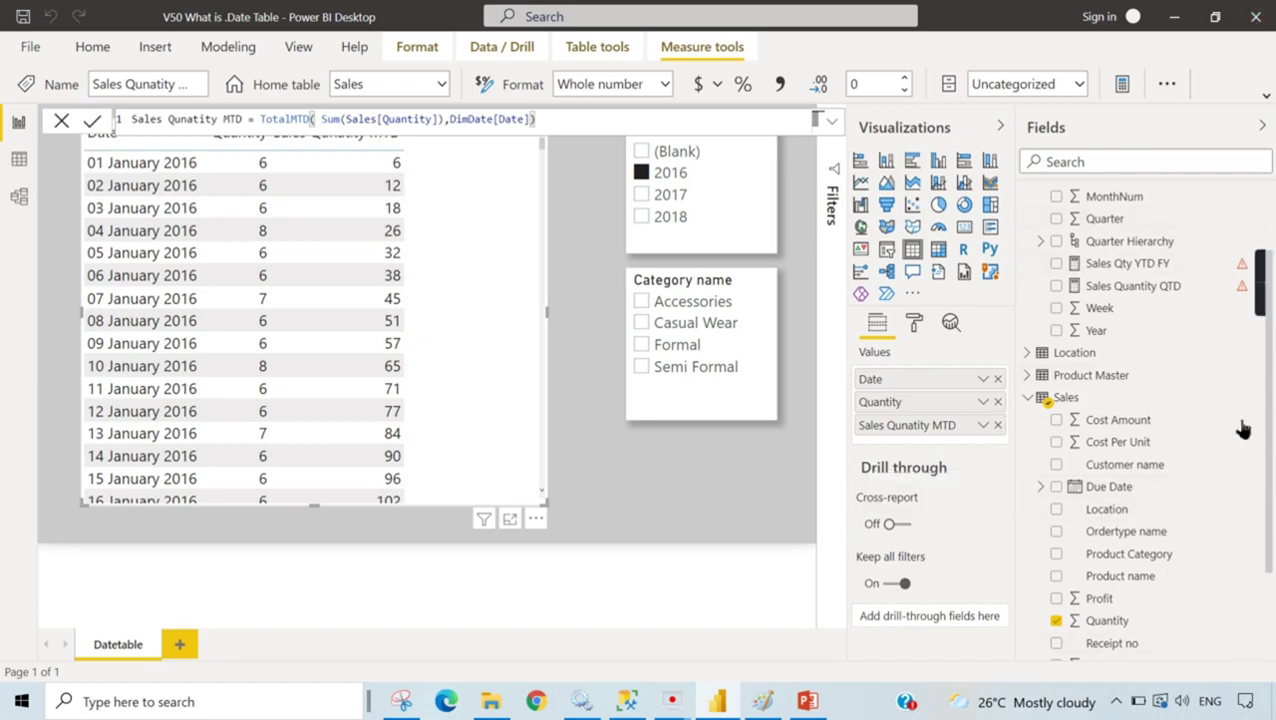
scroll(1180, 512, down, 2)
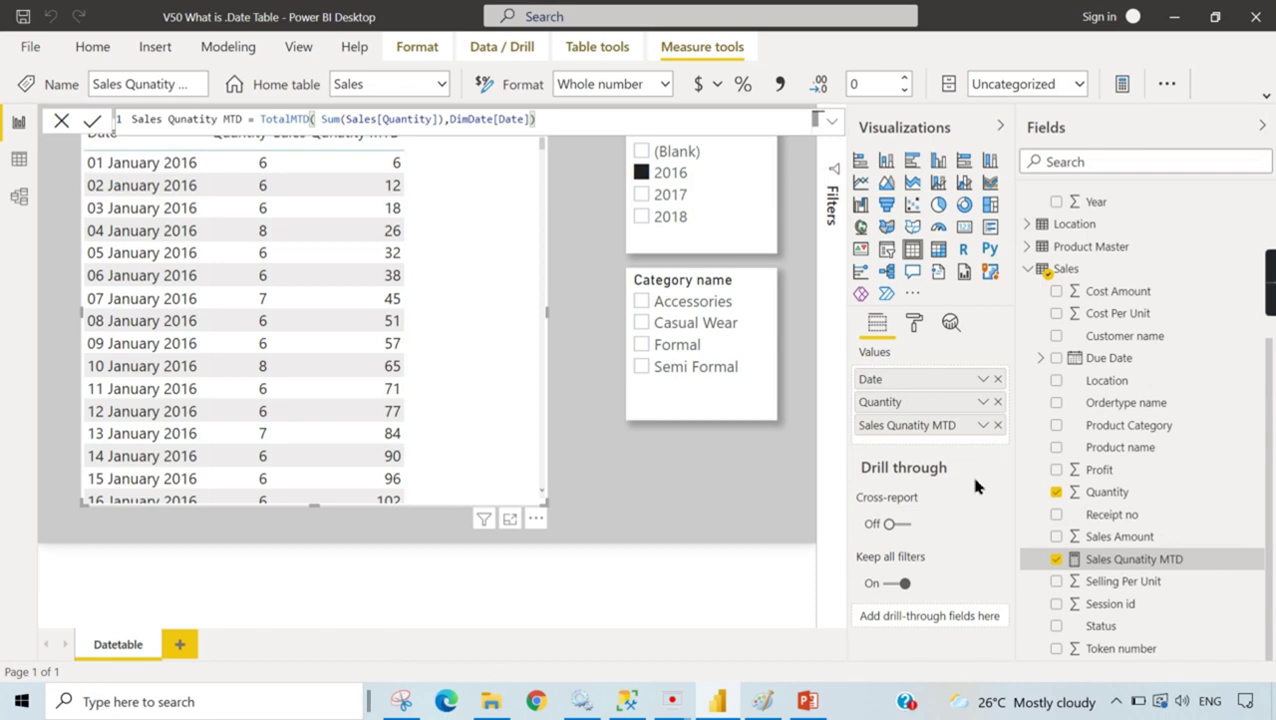
scroll(1160, 488, up, 3)
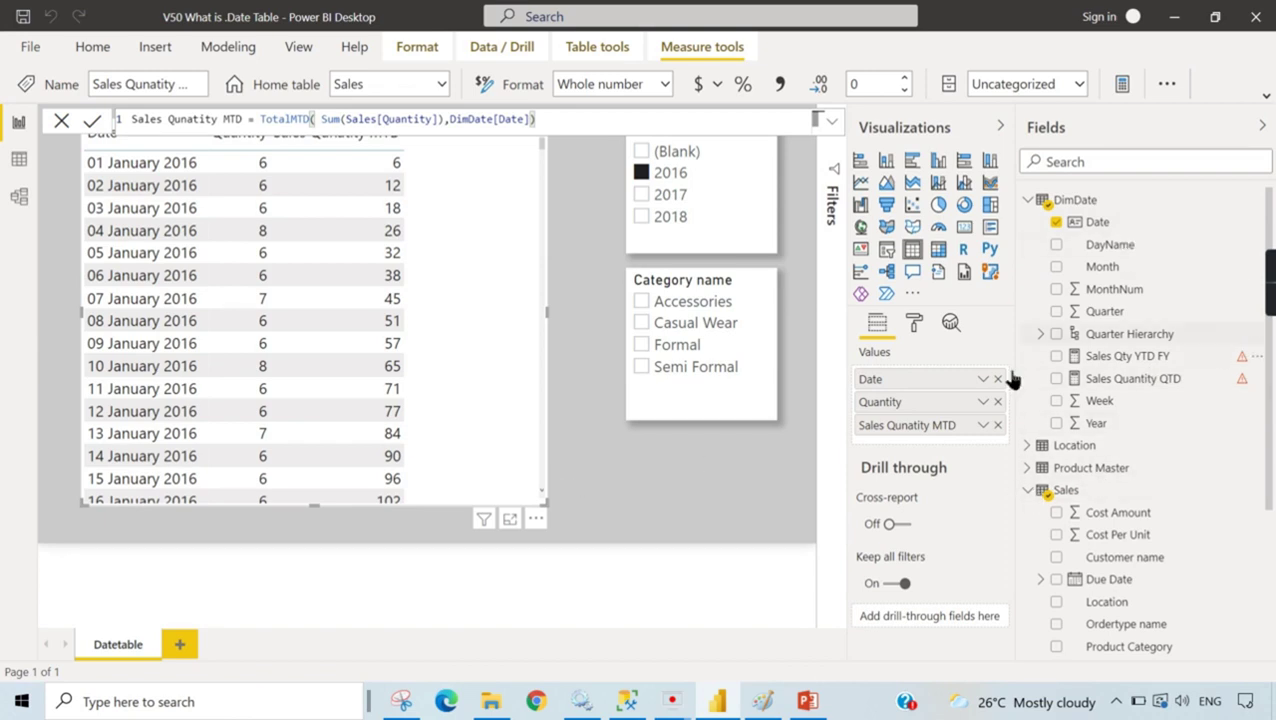
Step: Uncheck Auto date/time under Current File > Data Load in Options and apply
click(692, 492)
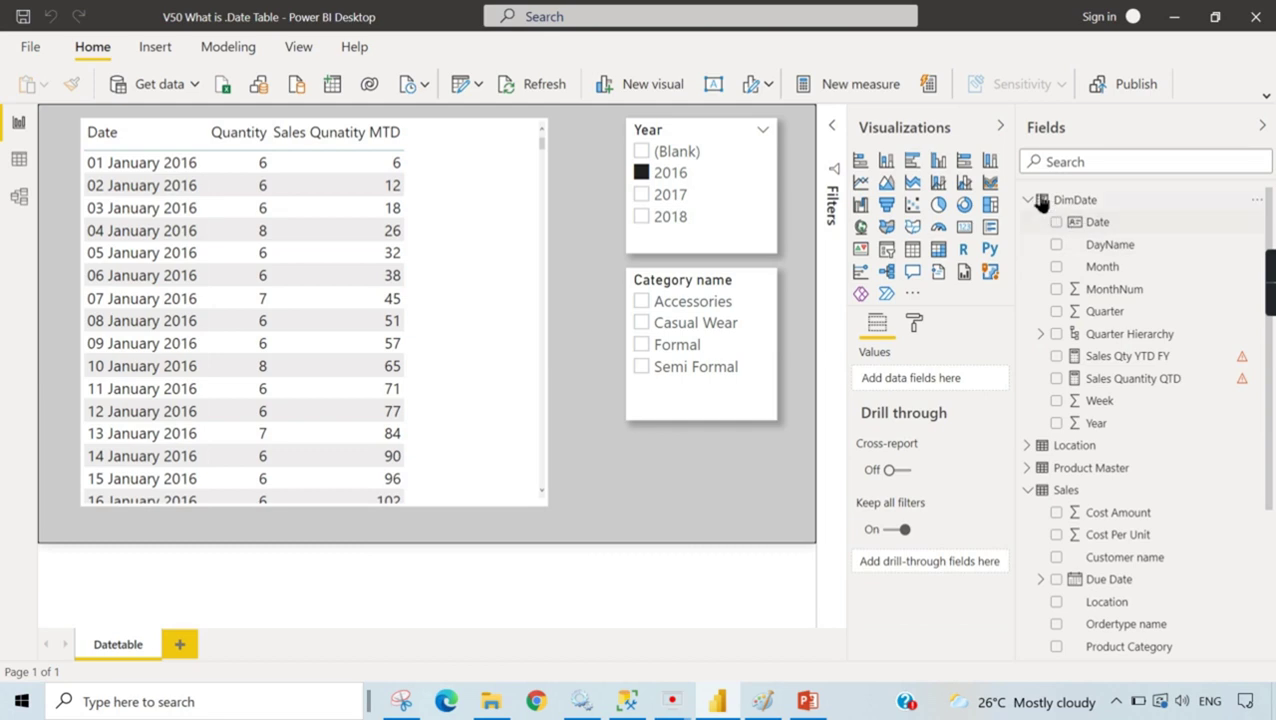
scroll(1200, 600, down, 5)
scroll(1170, 500, up, 5)
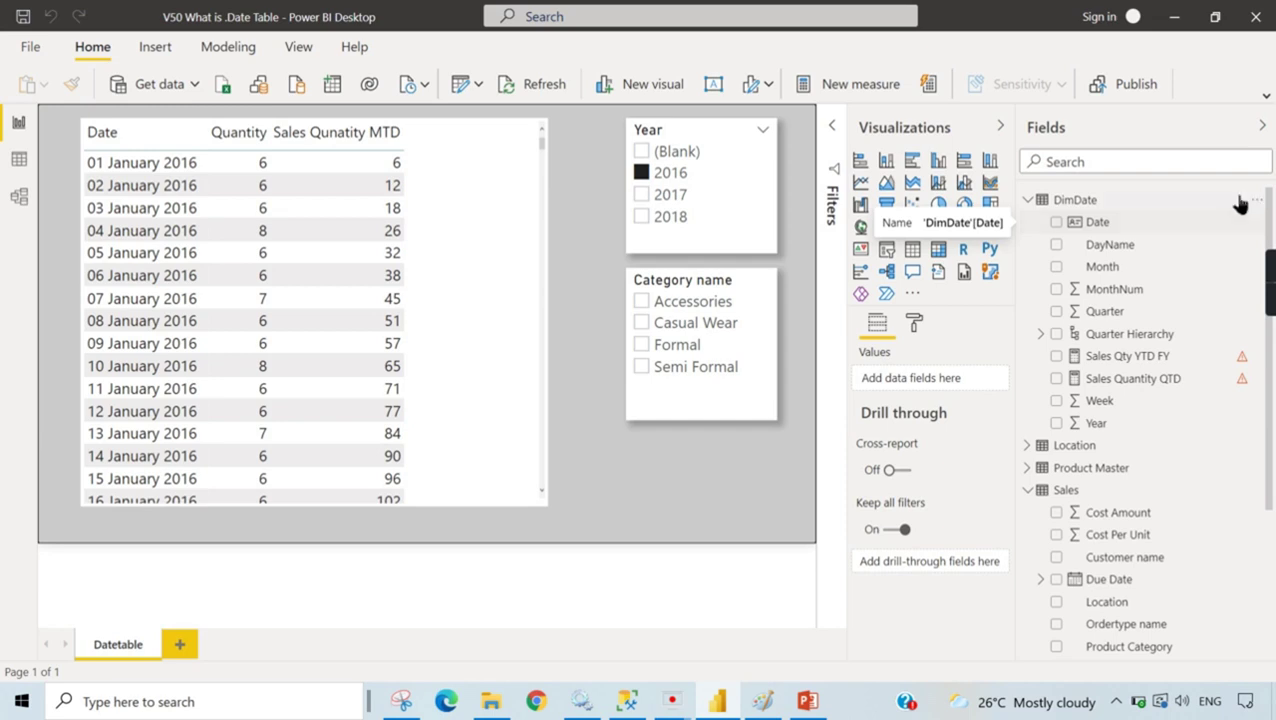
scroll(1143, 388, down, 2)
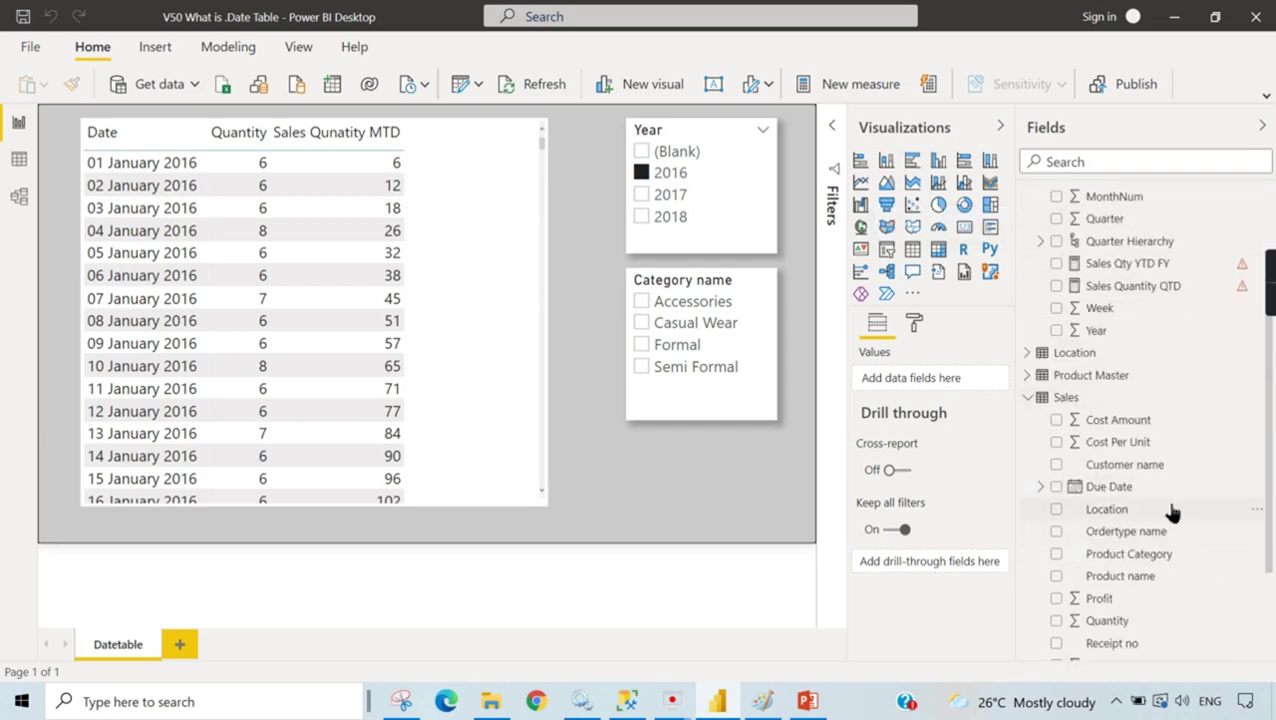
click(35, 48)
click(44, 342)
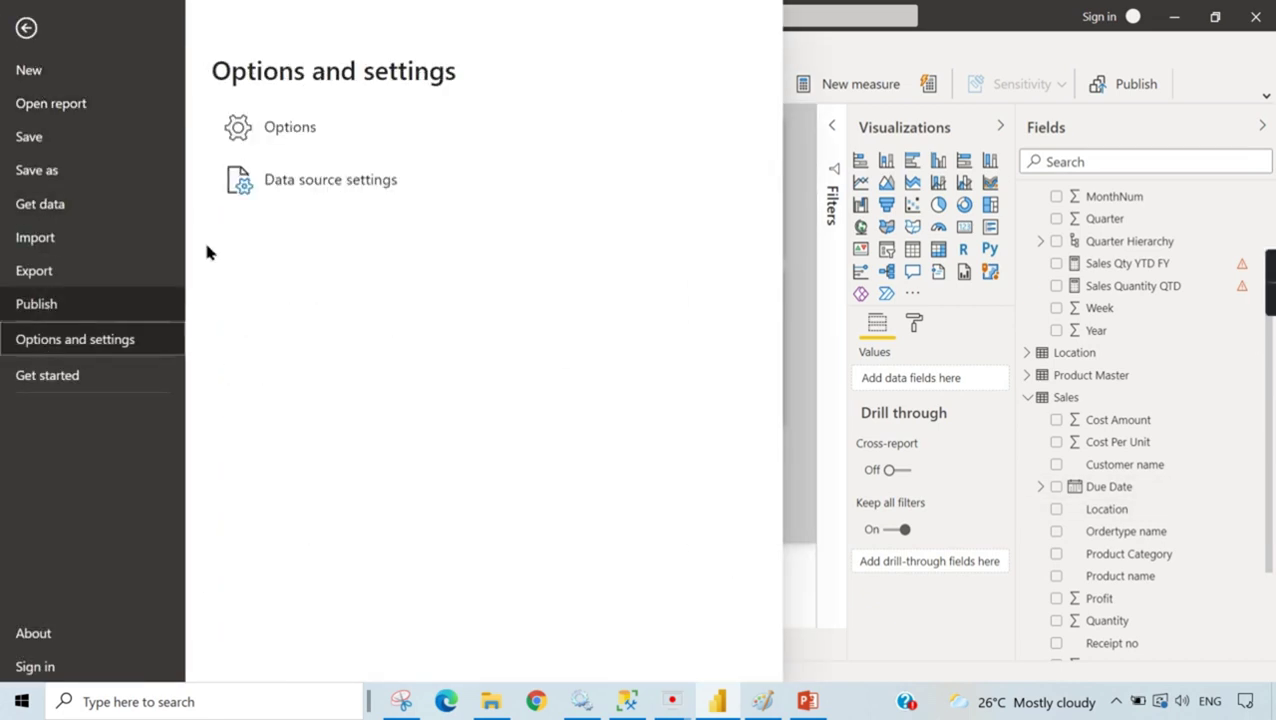
click(250, 133)
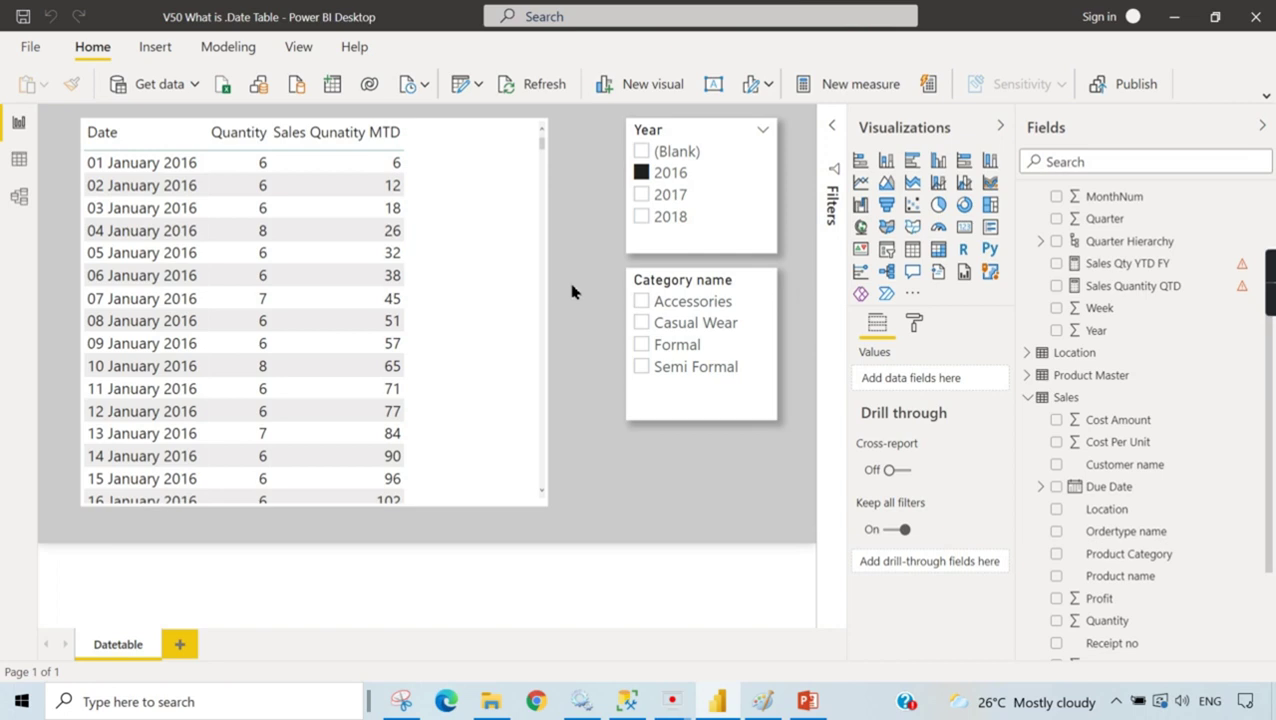
scroll(486, 336, down, 3)
click(380, 431)
click(528, 319)
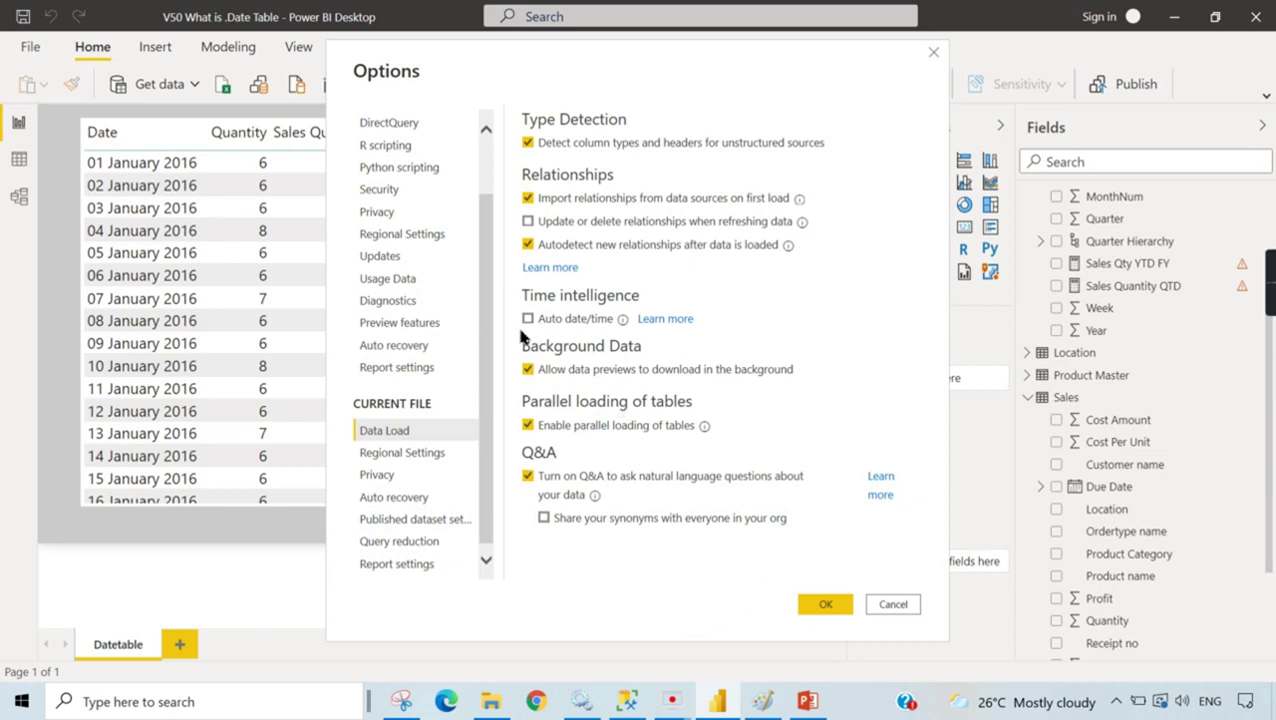
click(822, 605)
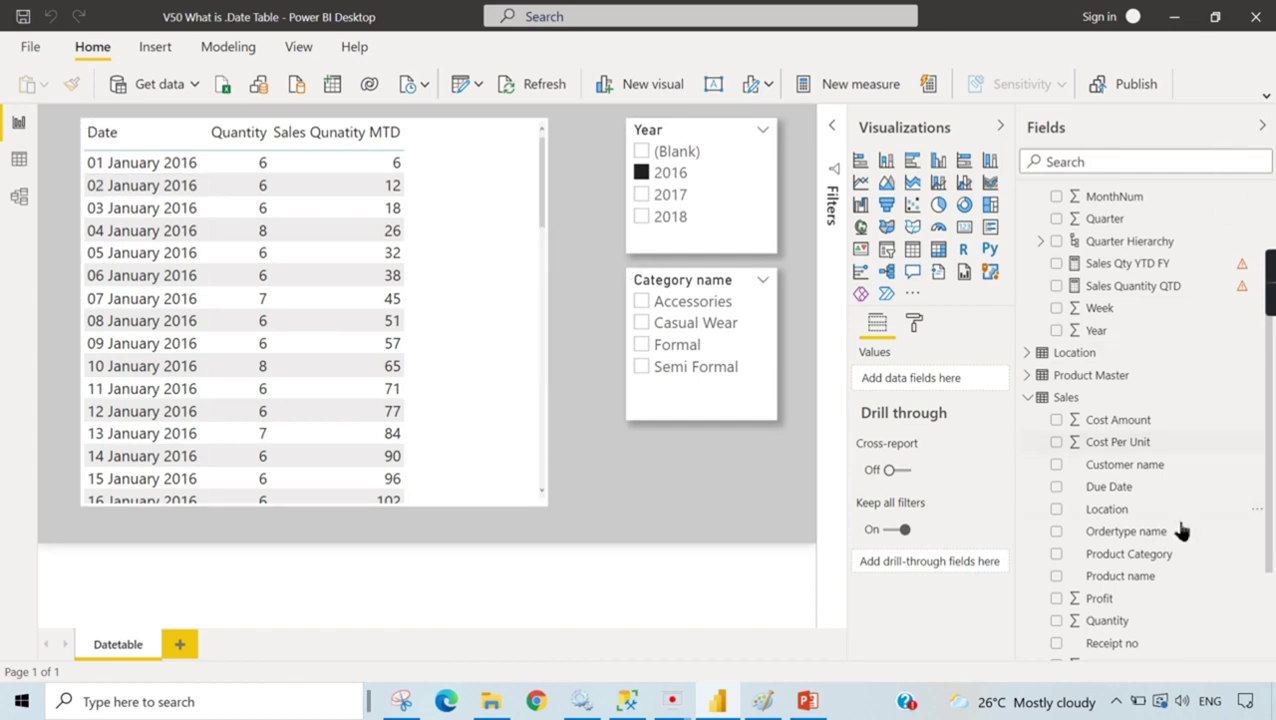
scroll(1185, 525, up, 2)
Step: Collapse the Sales fields so only DimDate stays expanded, then reselect the table visual
scroll(1240, 620, down, 4)
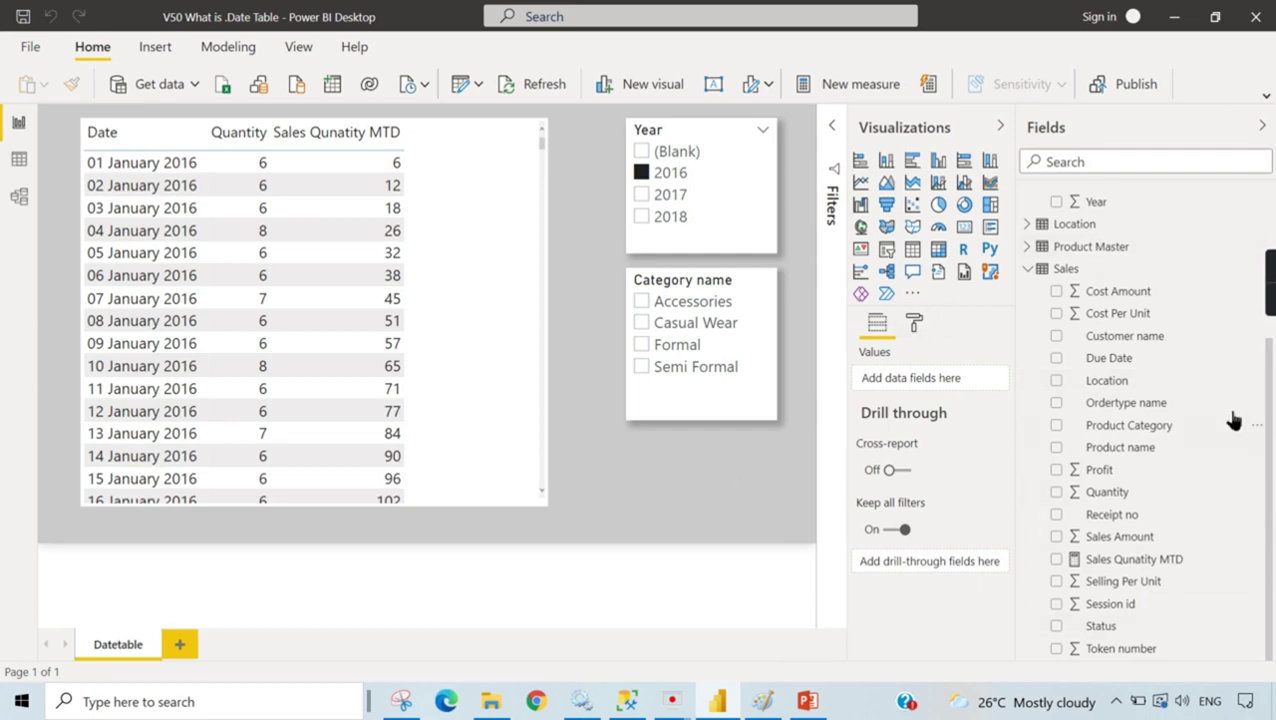
click(1028, 270)
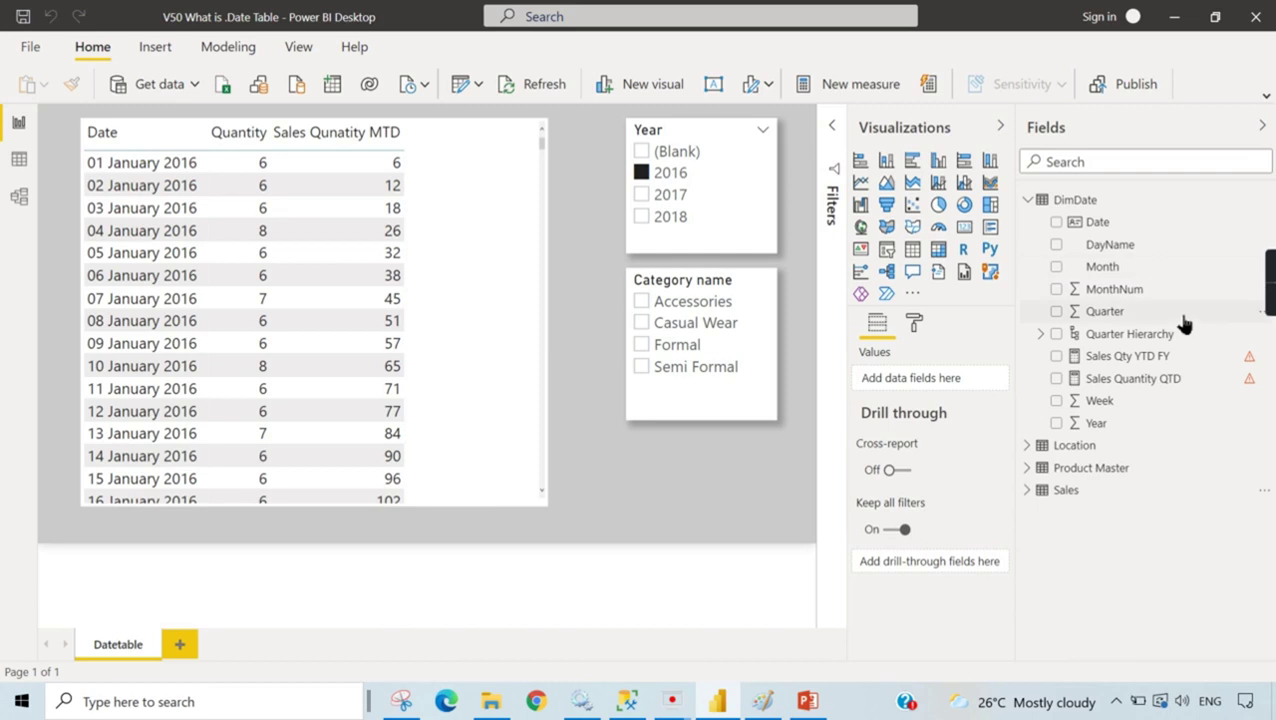
click(1100, 201)
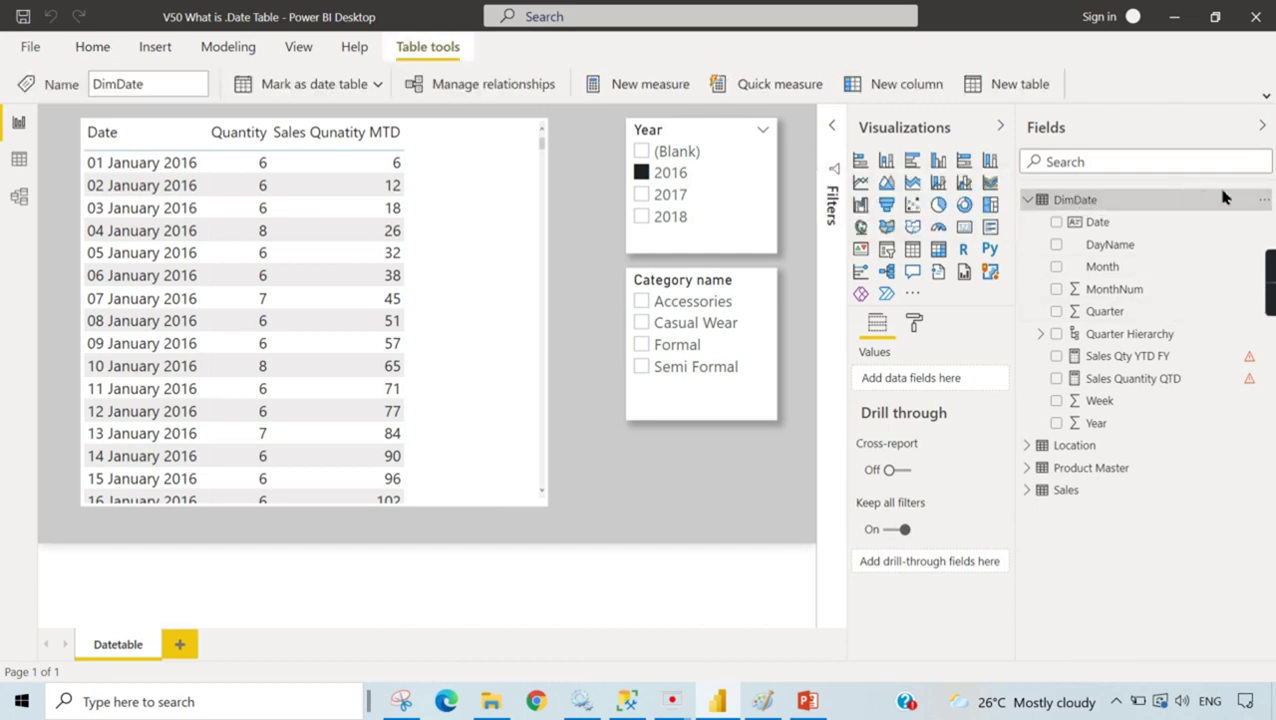
click(698, 500)
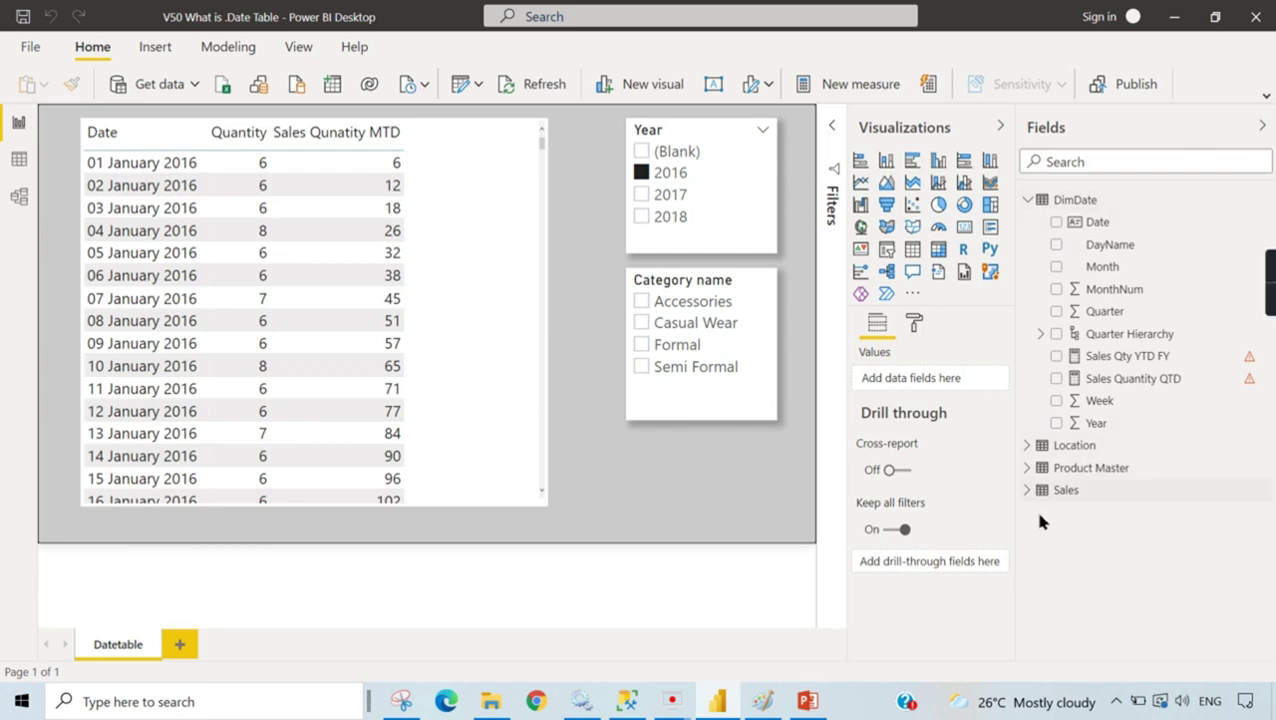
click(512, 409)
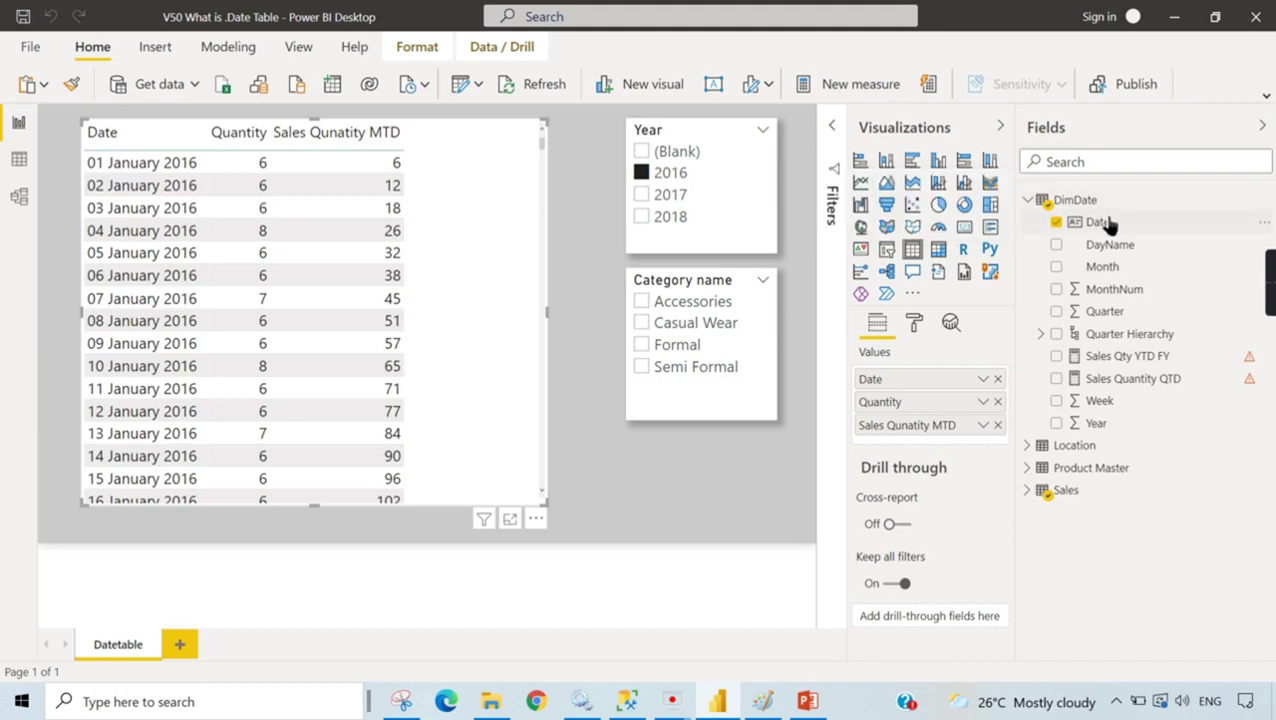
mouse_move(1265, 335)
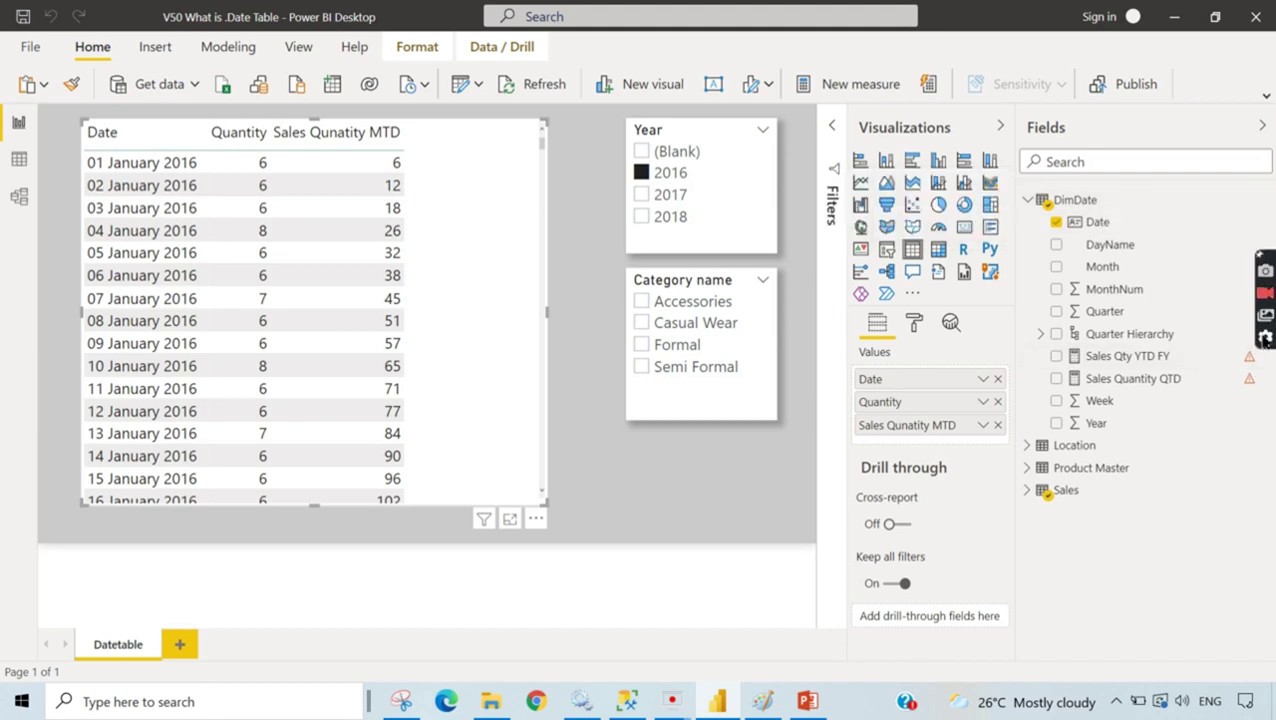